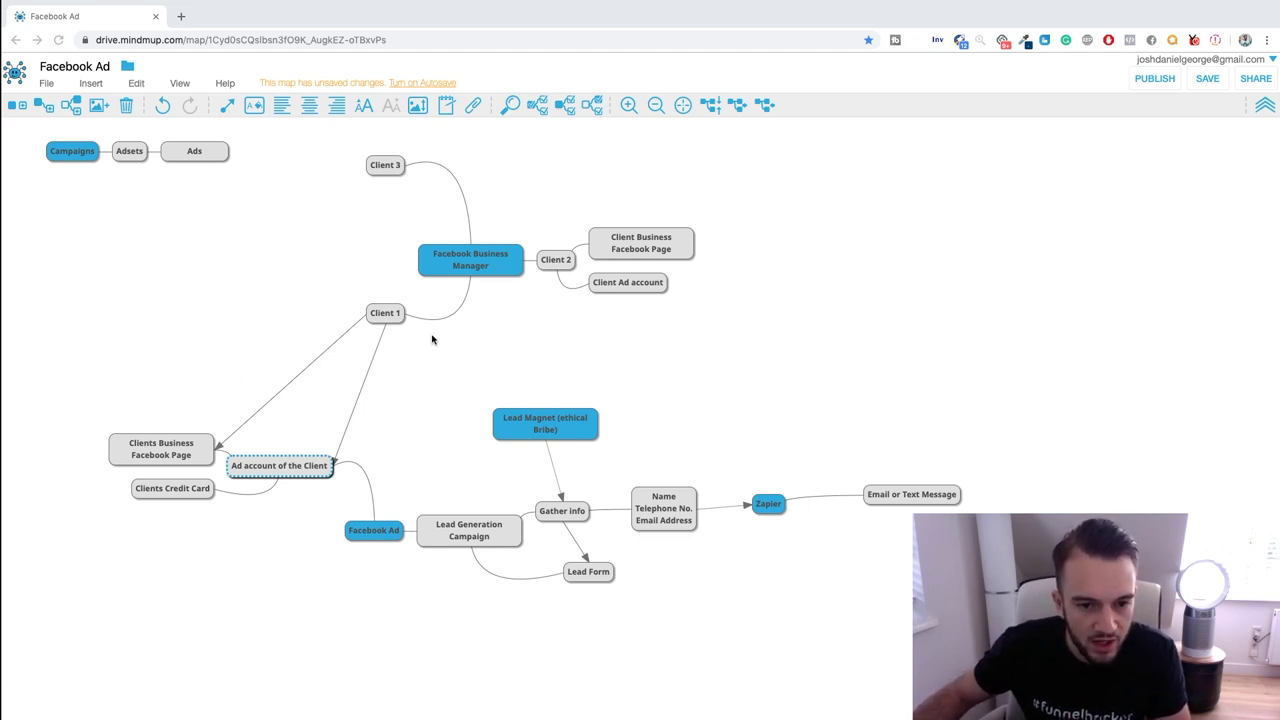
Step: Point out the Facebook Ad, Lead Generation Campaign, Lead Magnet, Gather info and contact-details nodes
left_click(372, 532)
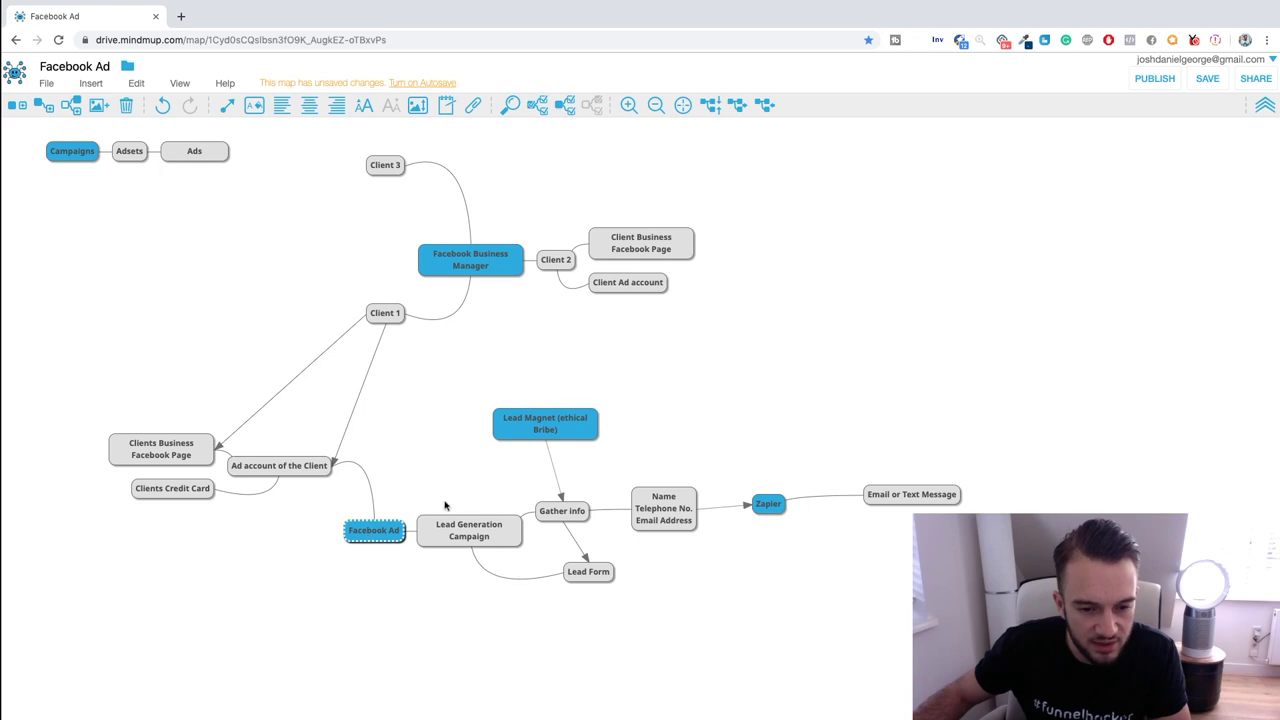
left_click(462, 537)
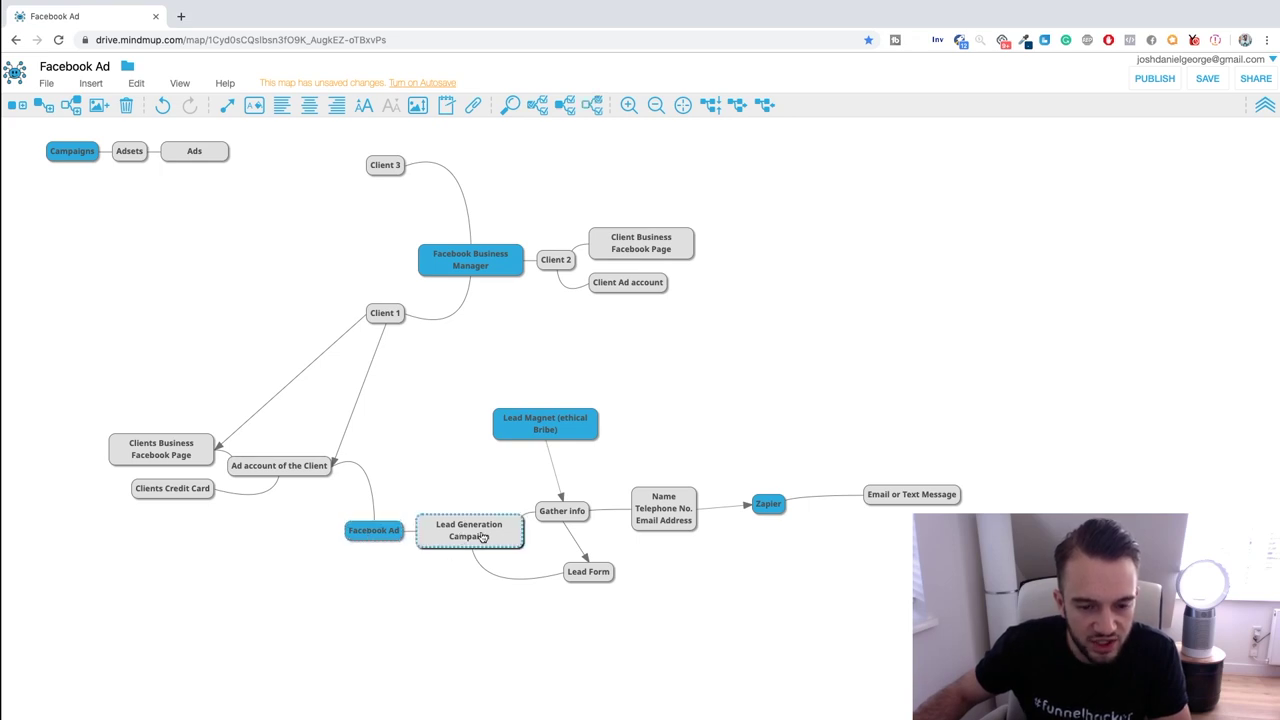
left_click(528, 429)
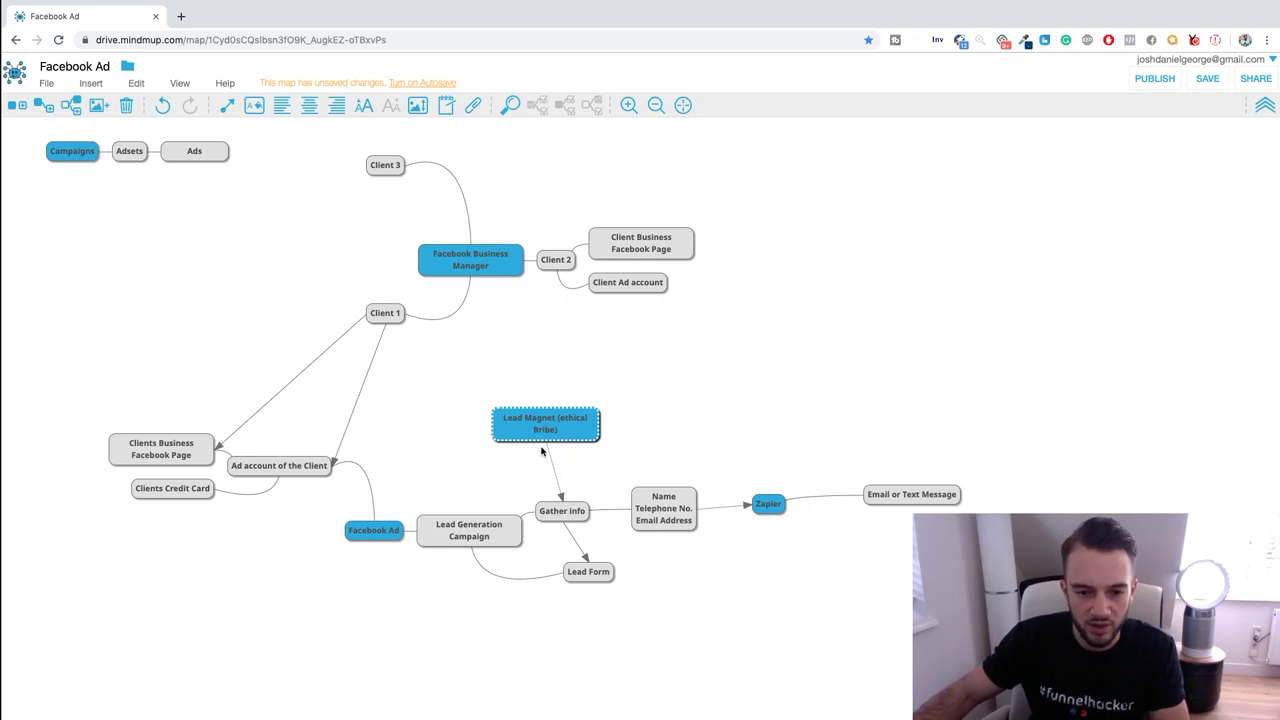
left_click(501, 530)
left_click(565, 513)
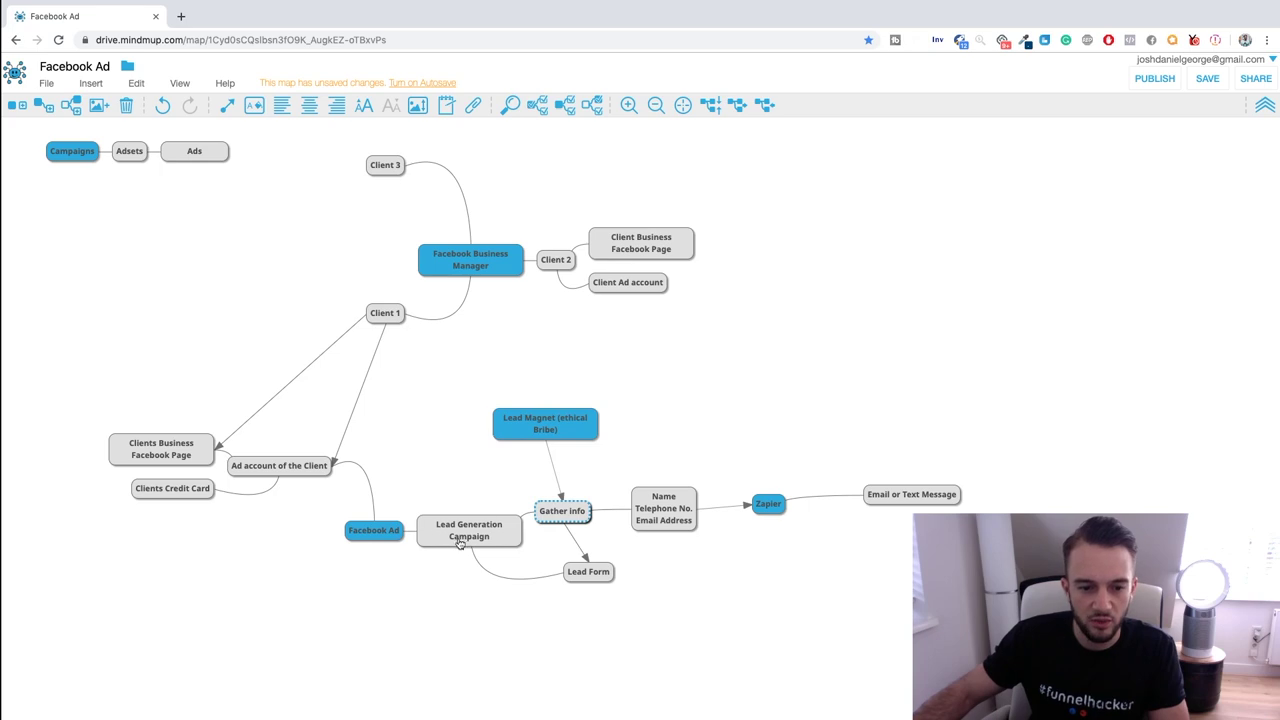
left_click(375, 536)
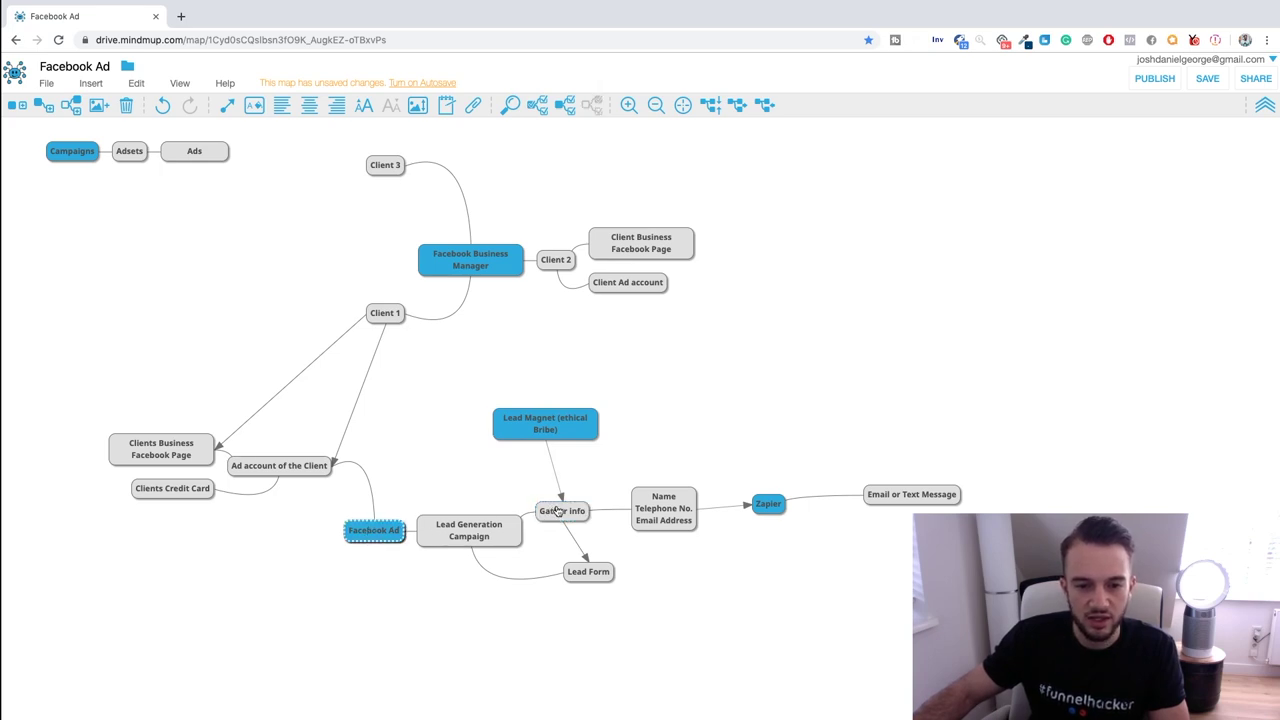
left_click(533, 437)
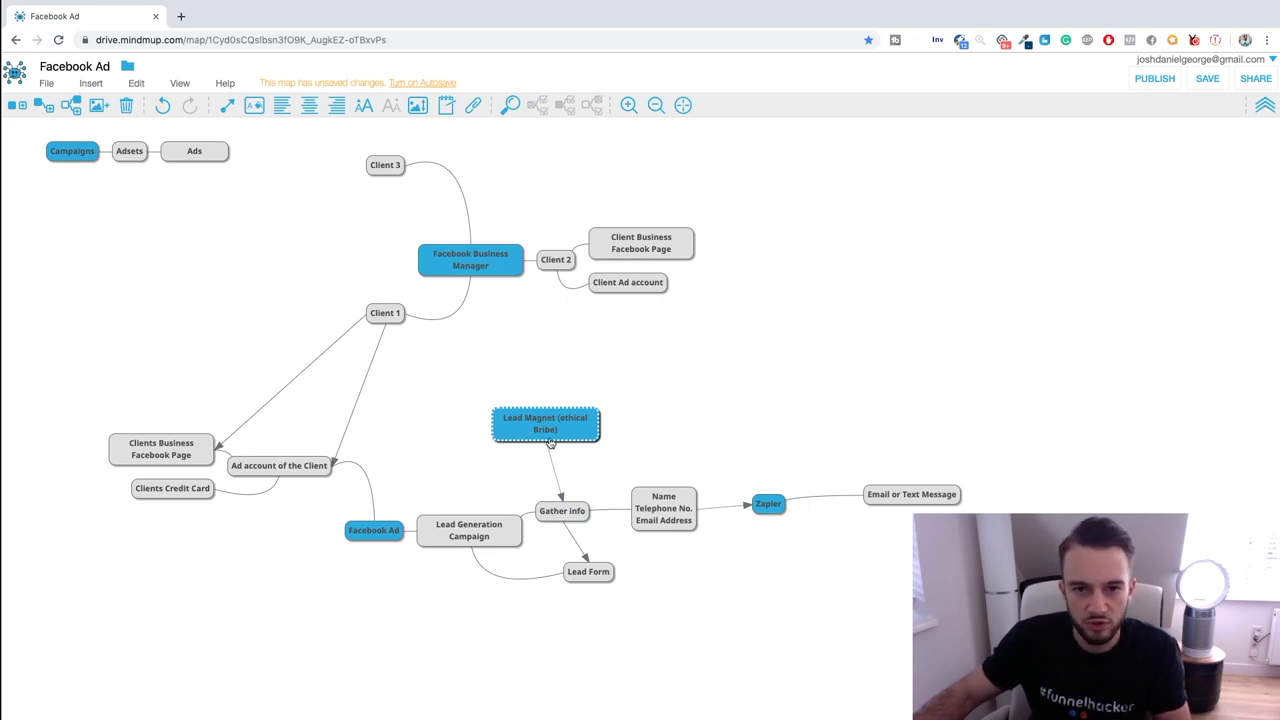
left_click(568, 519)
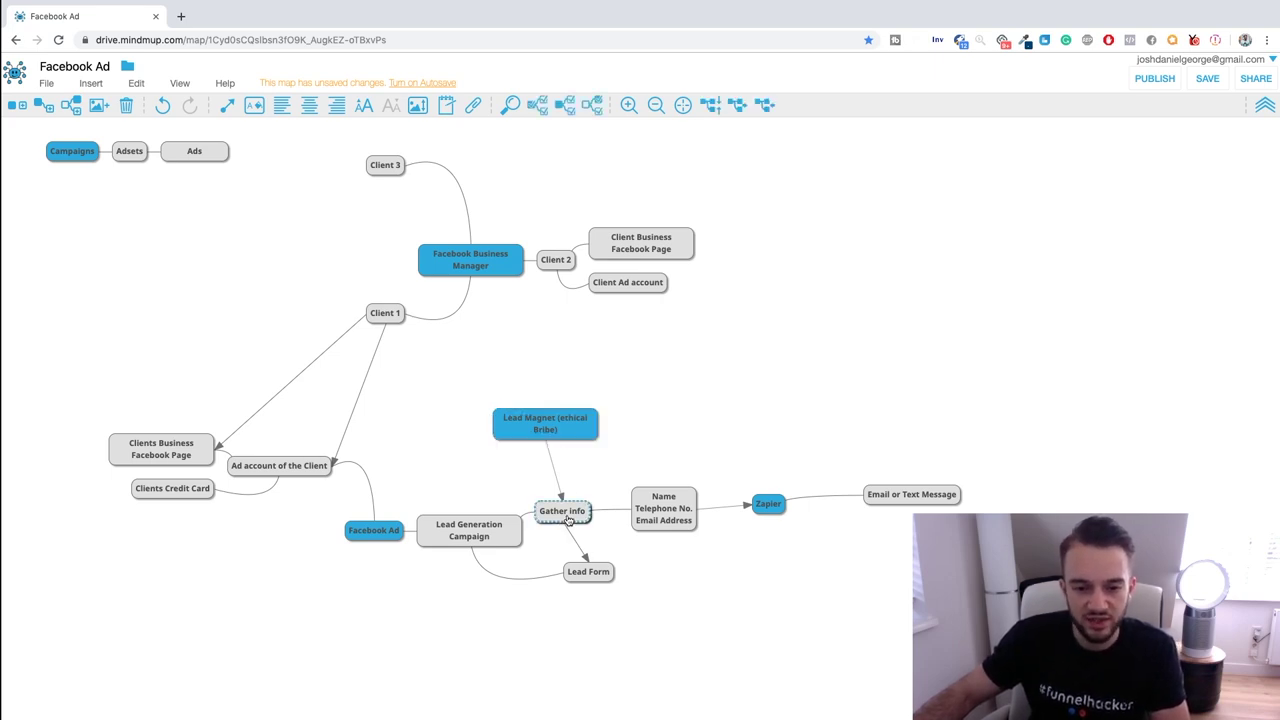
left_click(670, 518)
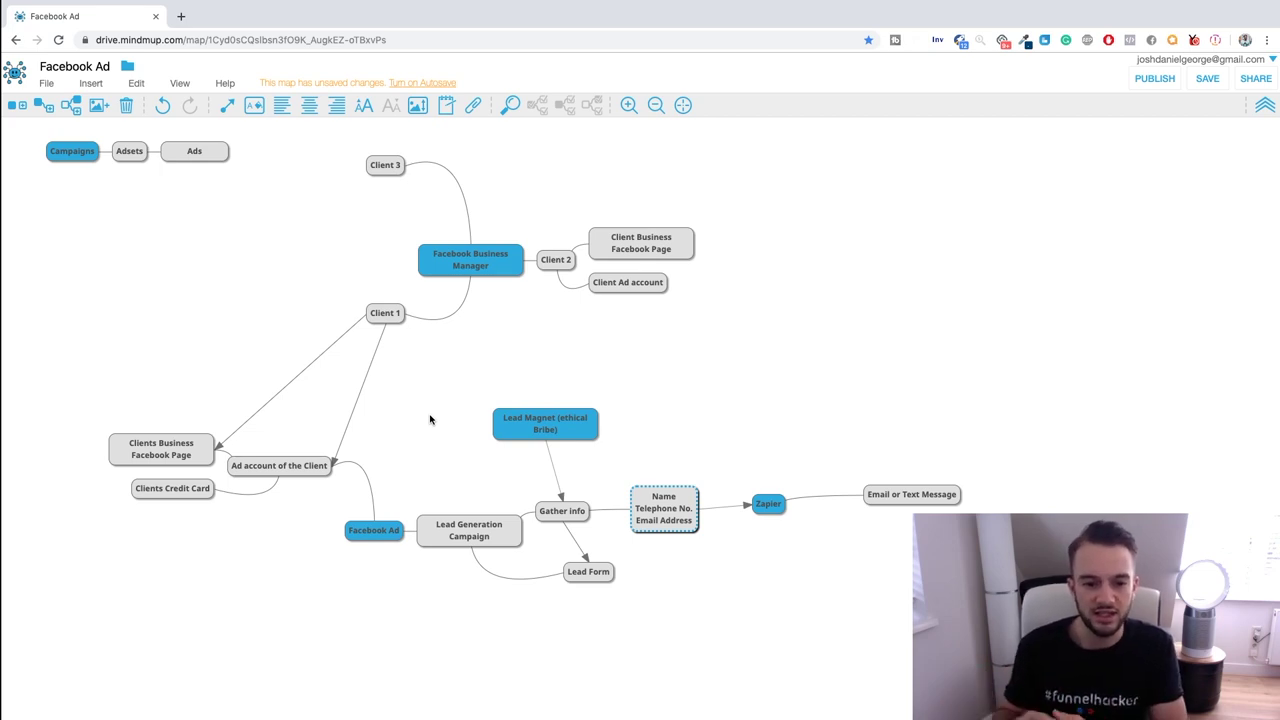
Step: Create a new standard mind map, leaving the unsaved Facebook Ad map
left_click(46, 83)
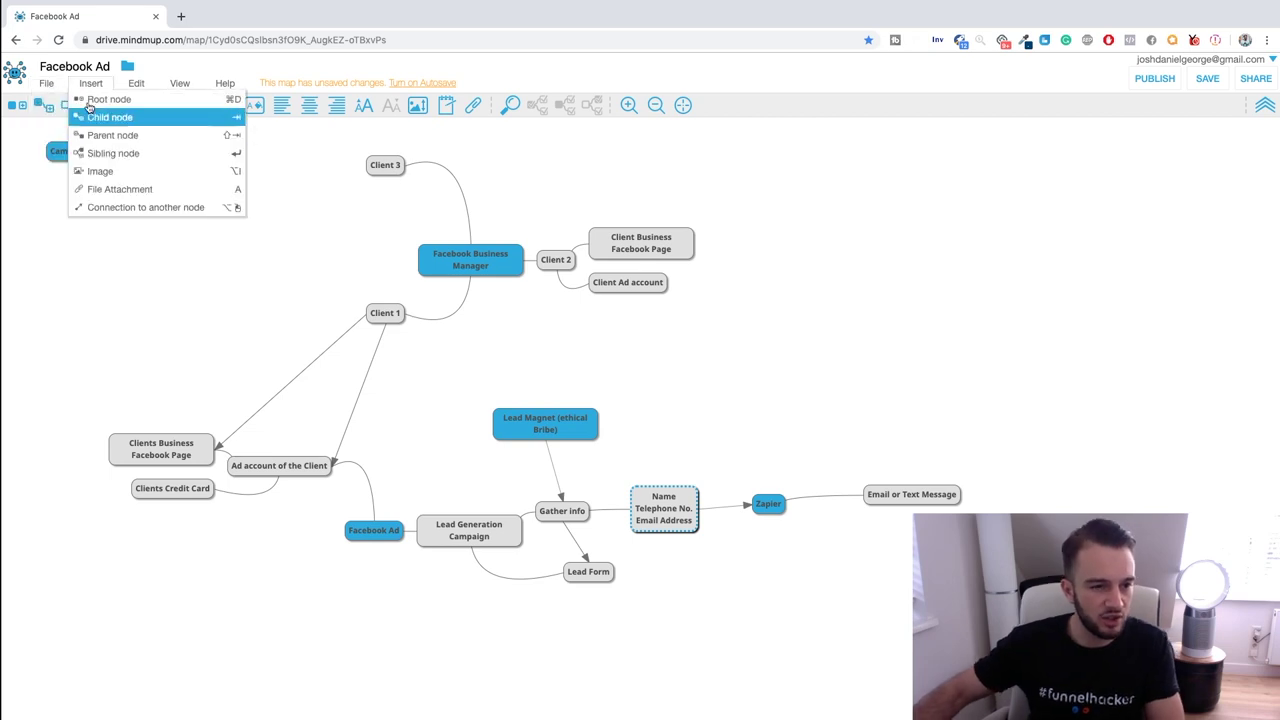
mouse_move(57, 171)
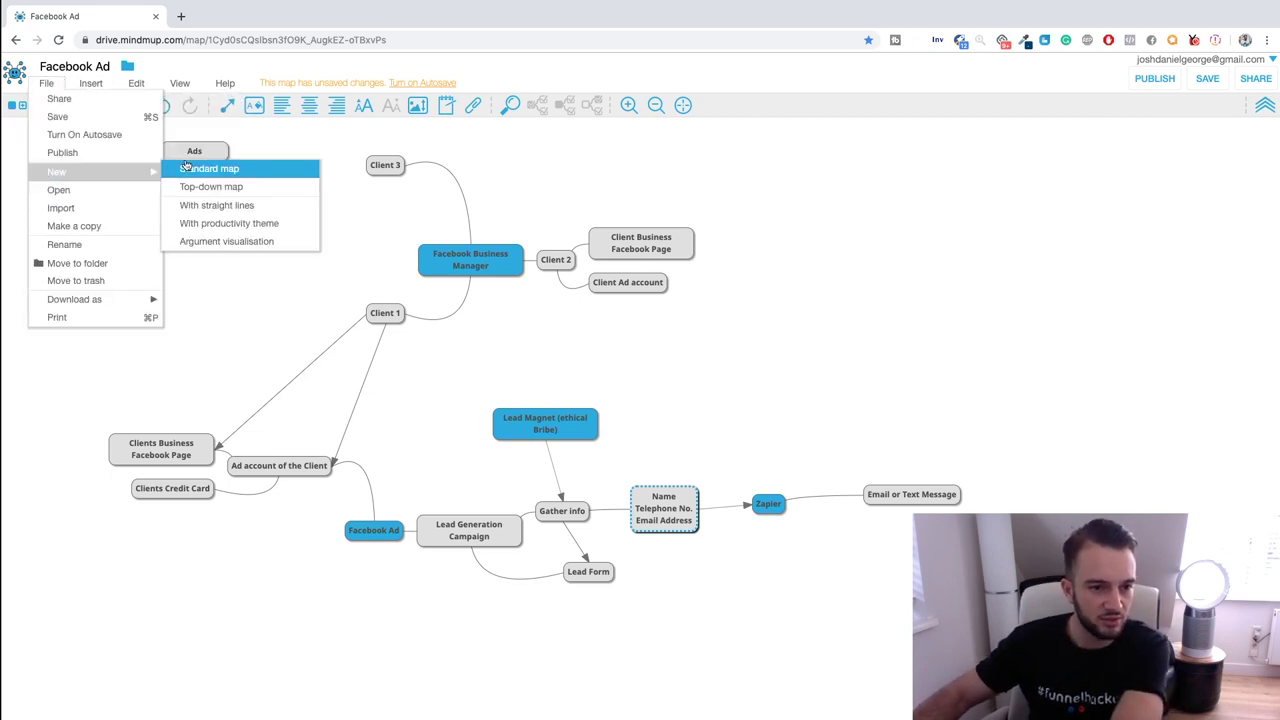
left_click(186, 167)
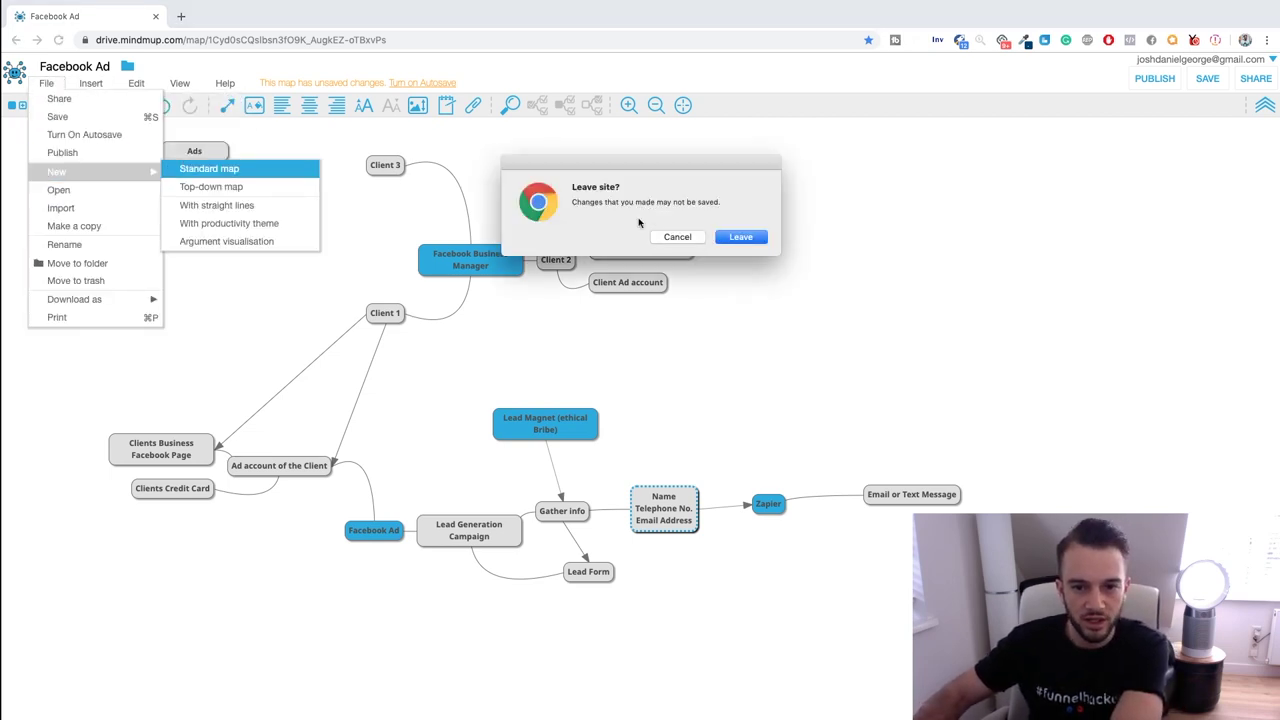
left_click(741, 237)
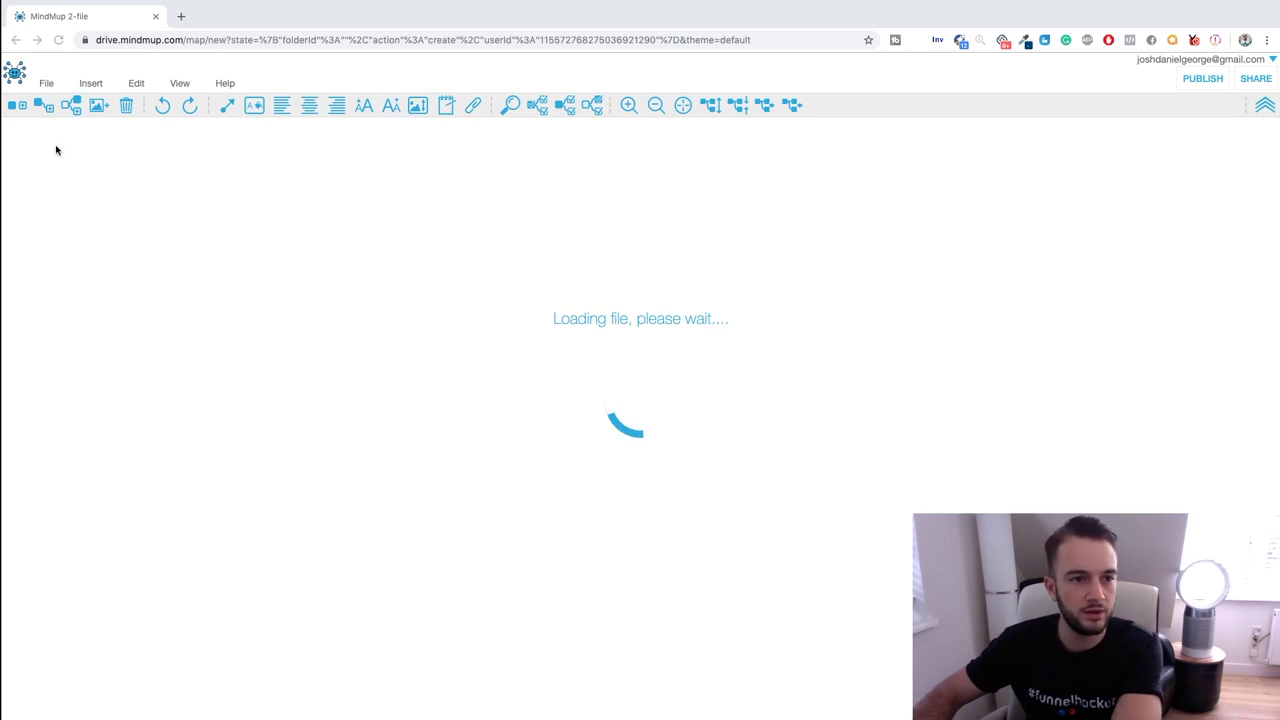
Step: Rename the central node to 'Facebook Ads' and move it to the upper left
double_click(641, 412)
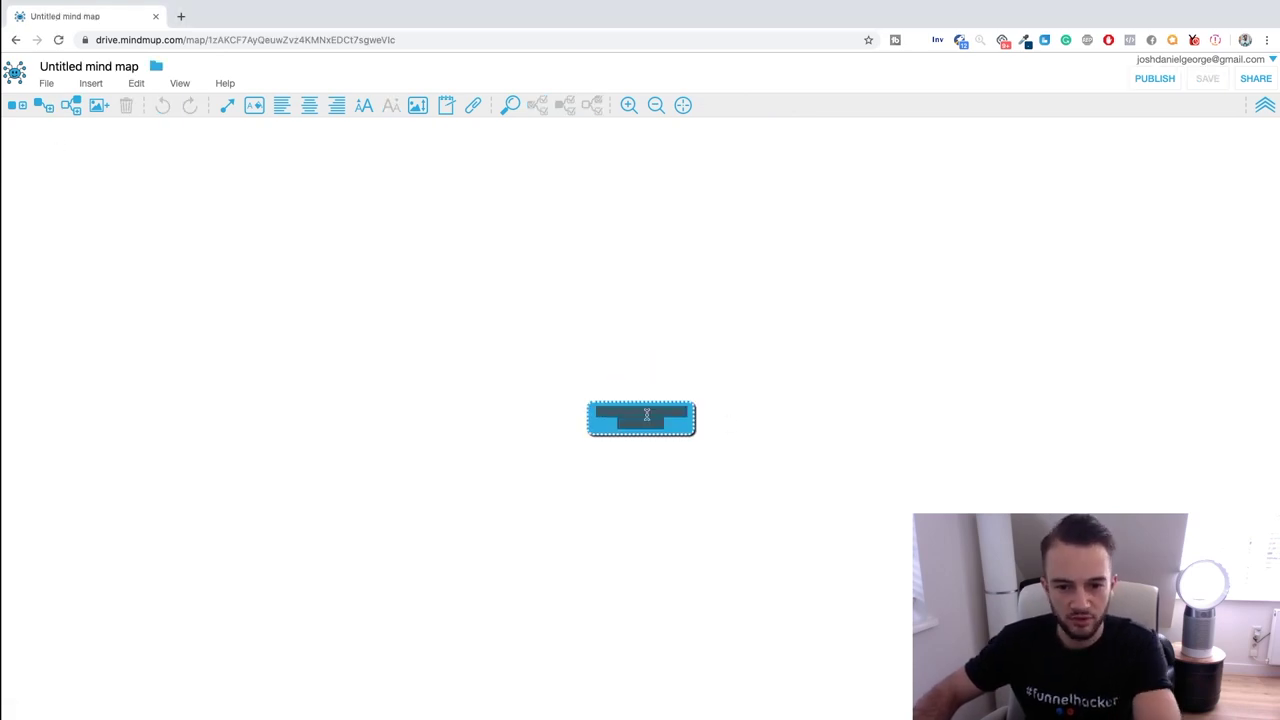
key("BackSpace")
type("Facebook Ads")
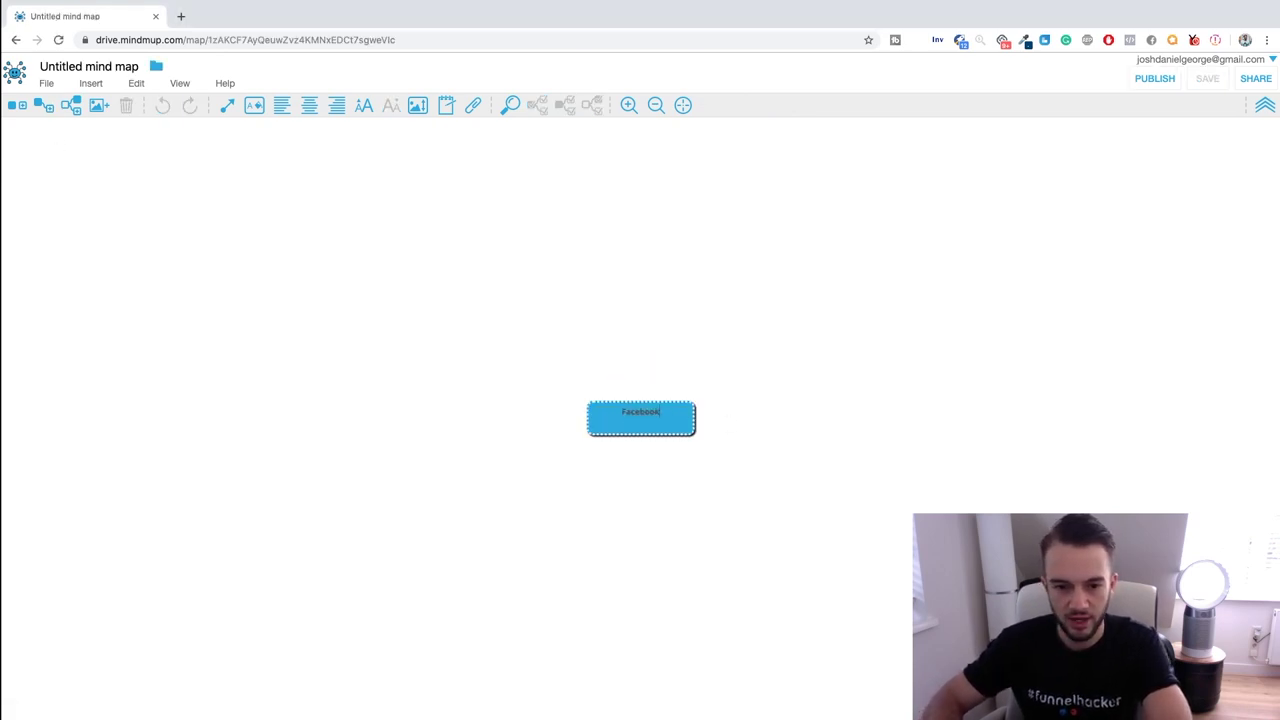
key("Return")
left_click_drag(668, 428, 205, 238)
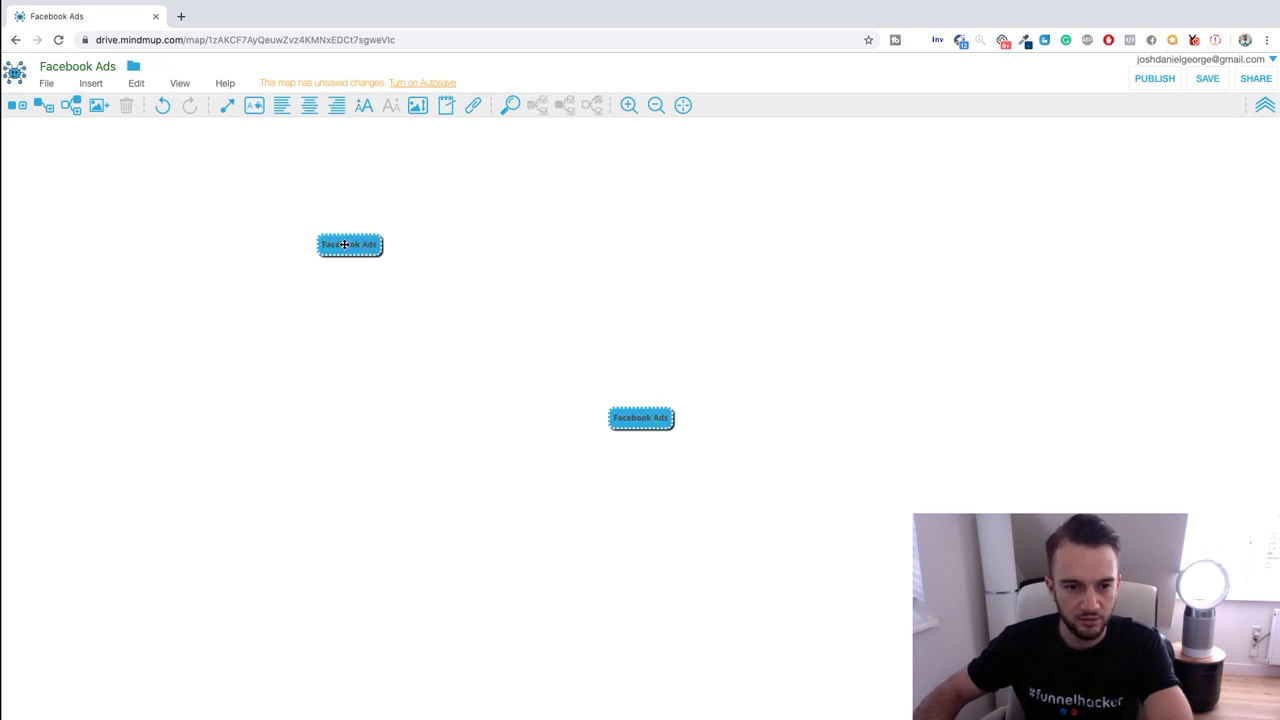
Step: Chain child nodes 'Lead Generation Campaign' and 'Free Consultation' after Facebook Ads
left_click(42, 108)
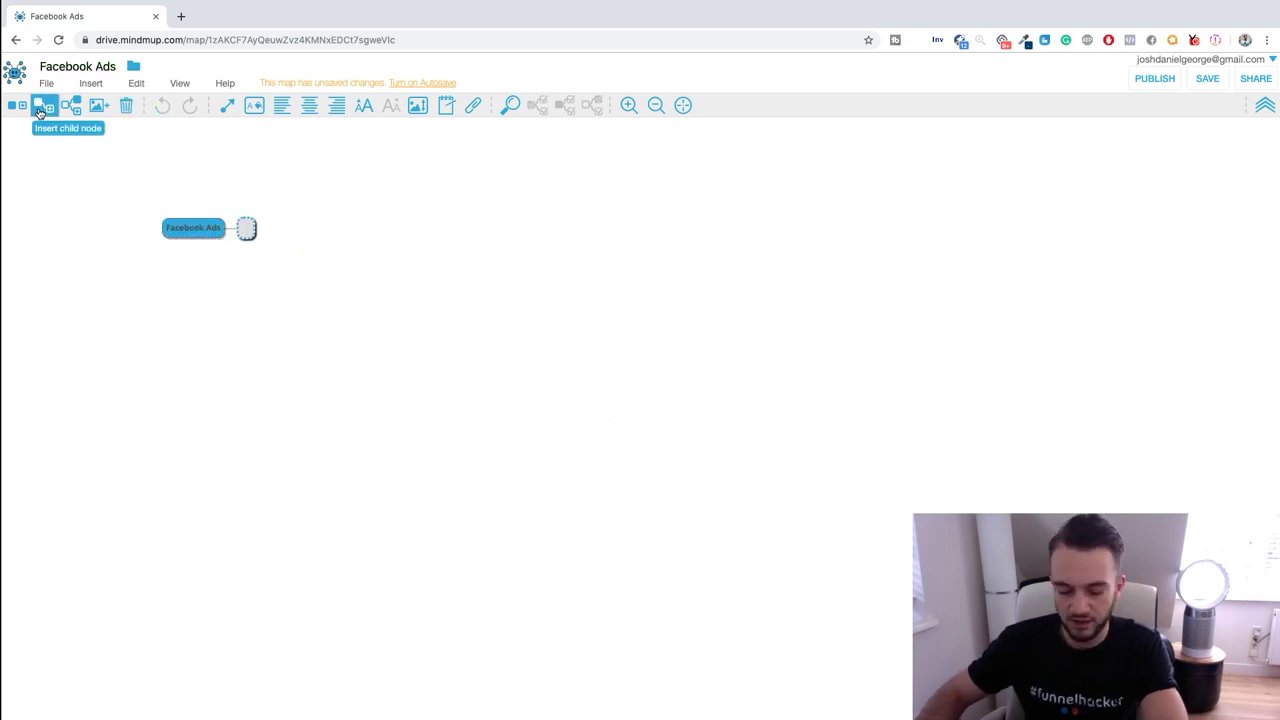
type("Lead Generation")
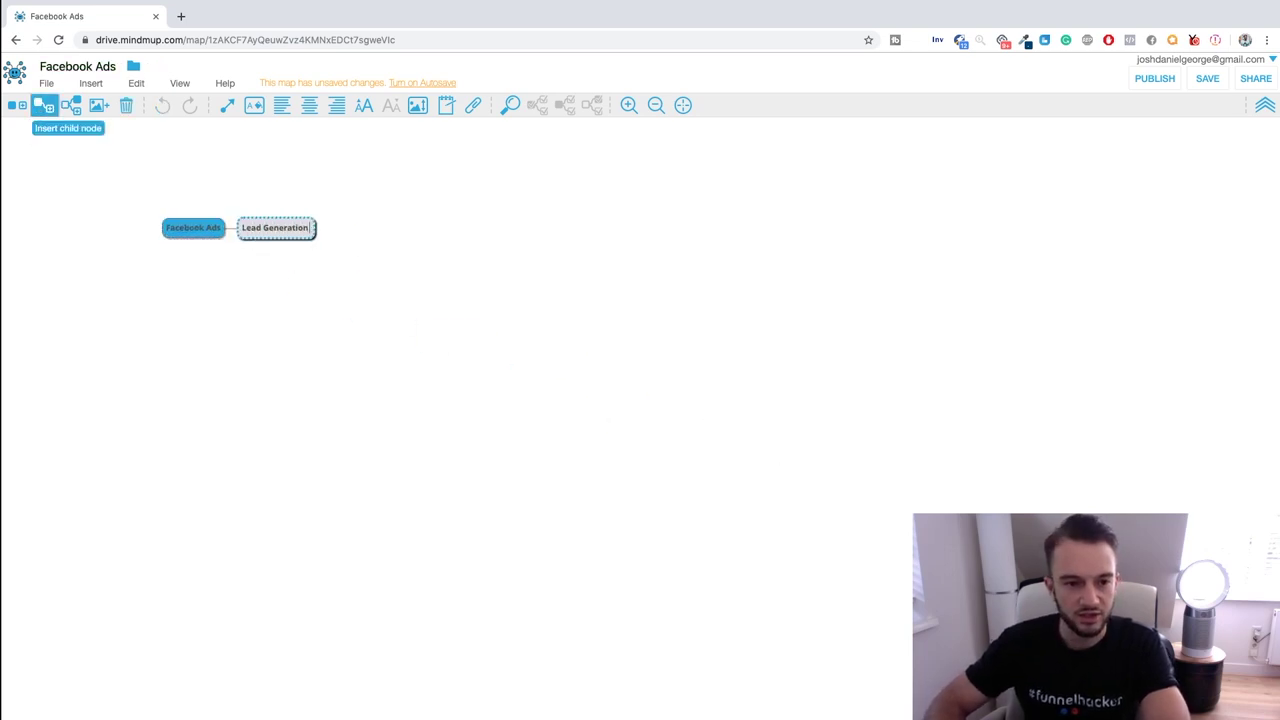
type(" Campaign")
key("Return")
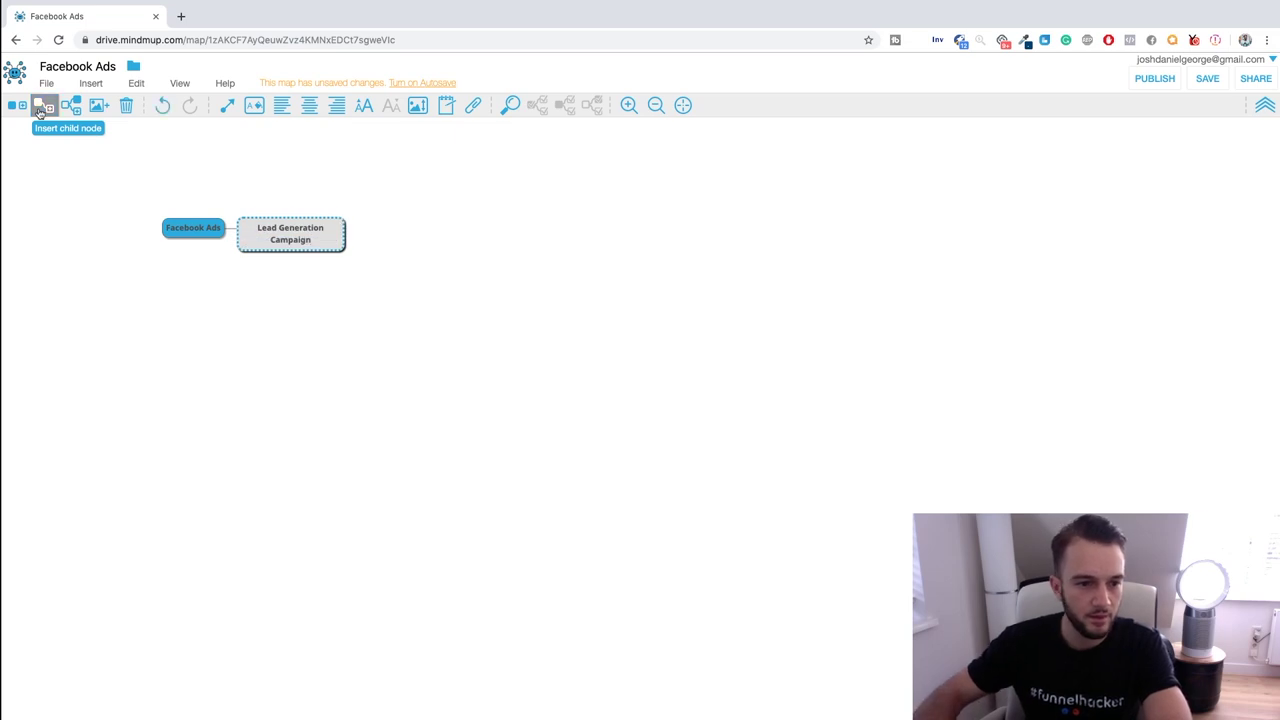
left_click(40, 112)
type("Free")
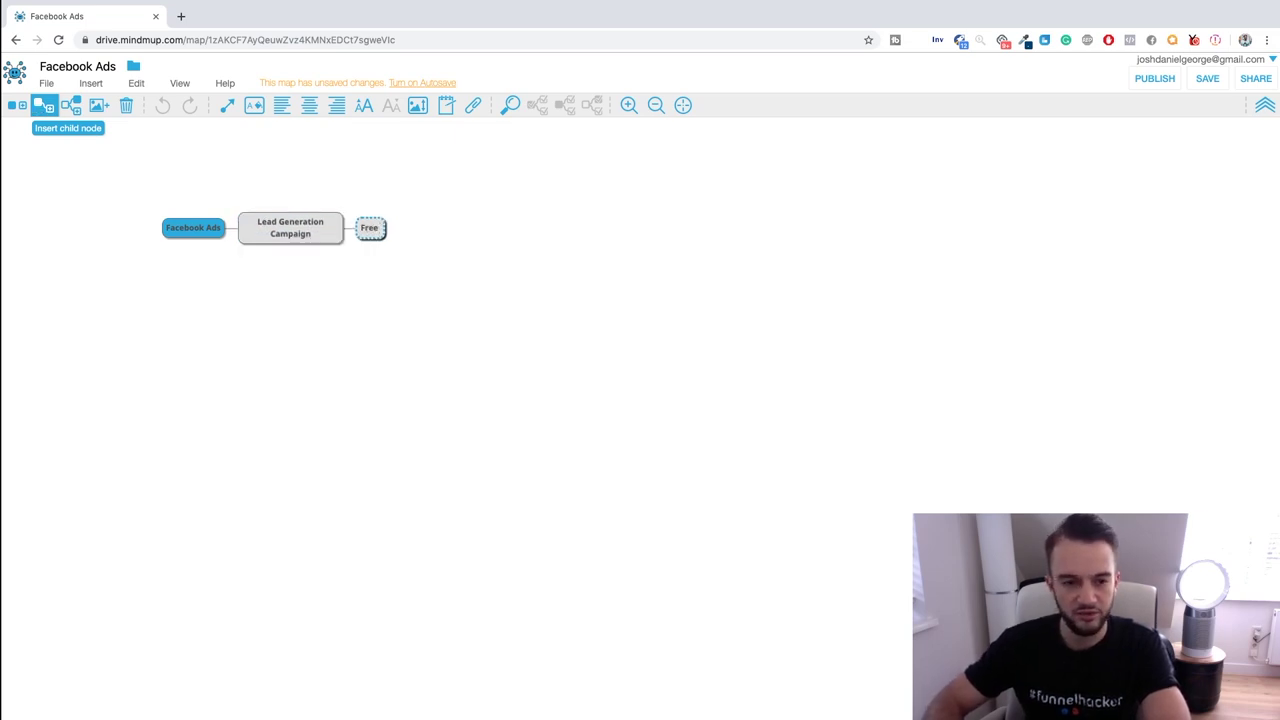
type(" Consultation")
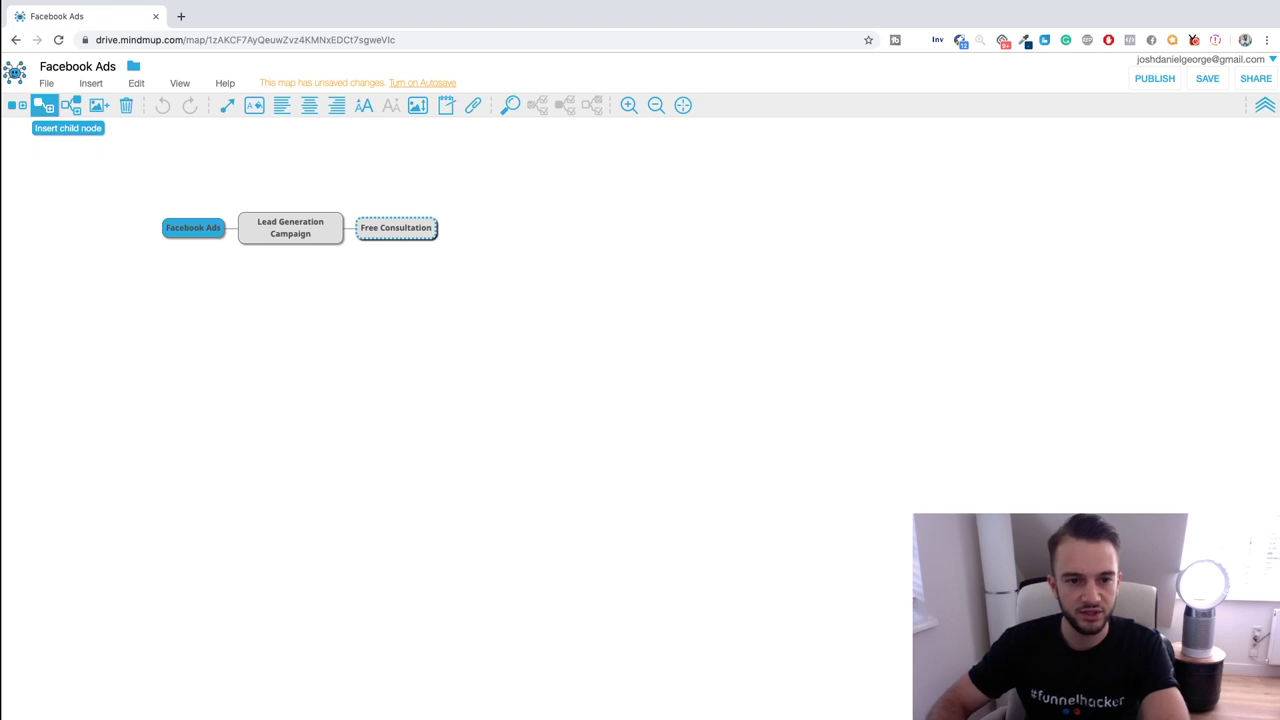
key("Return")
Step: Remove the stray empty node added below Free Consultation
left_click(40, 112)
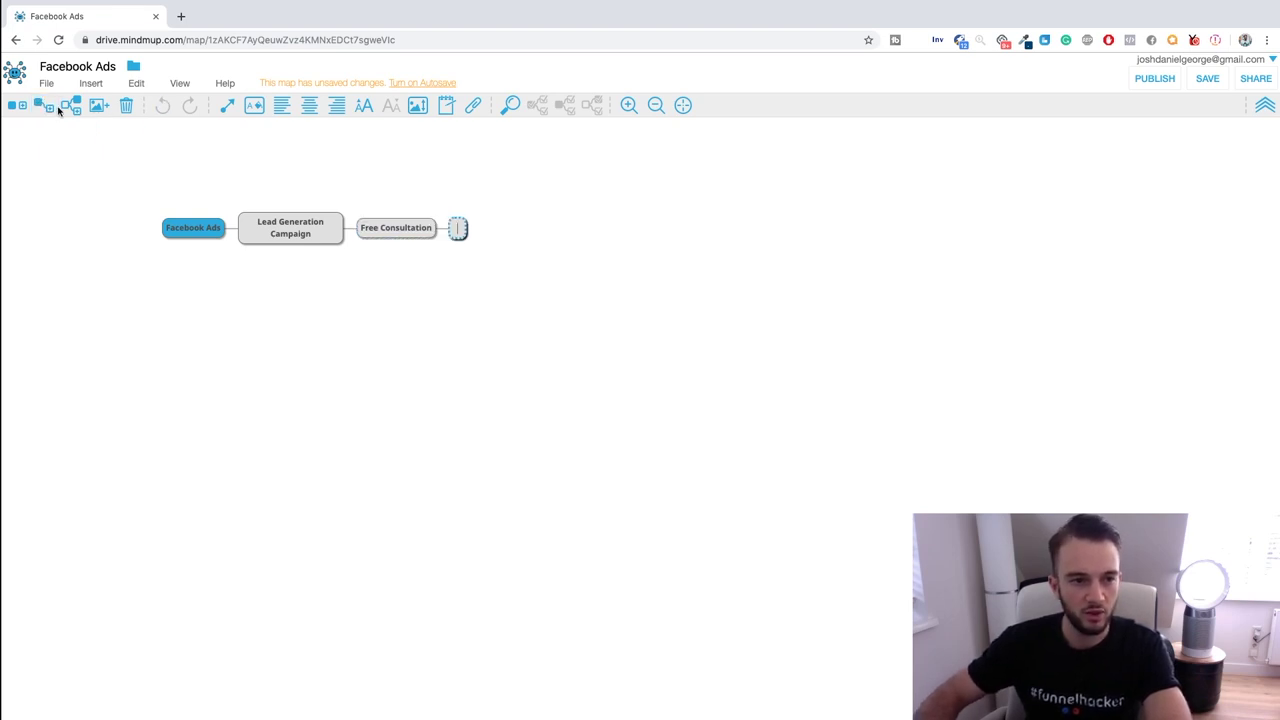
left_click(73, 108)
left_click(386, 222)
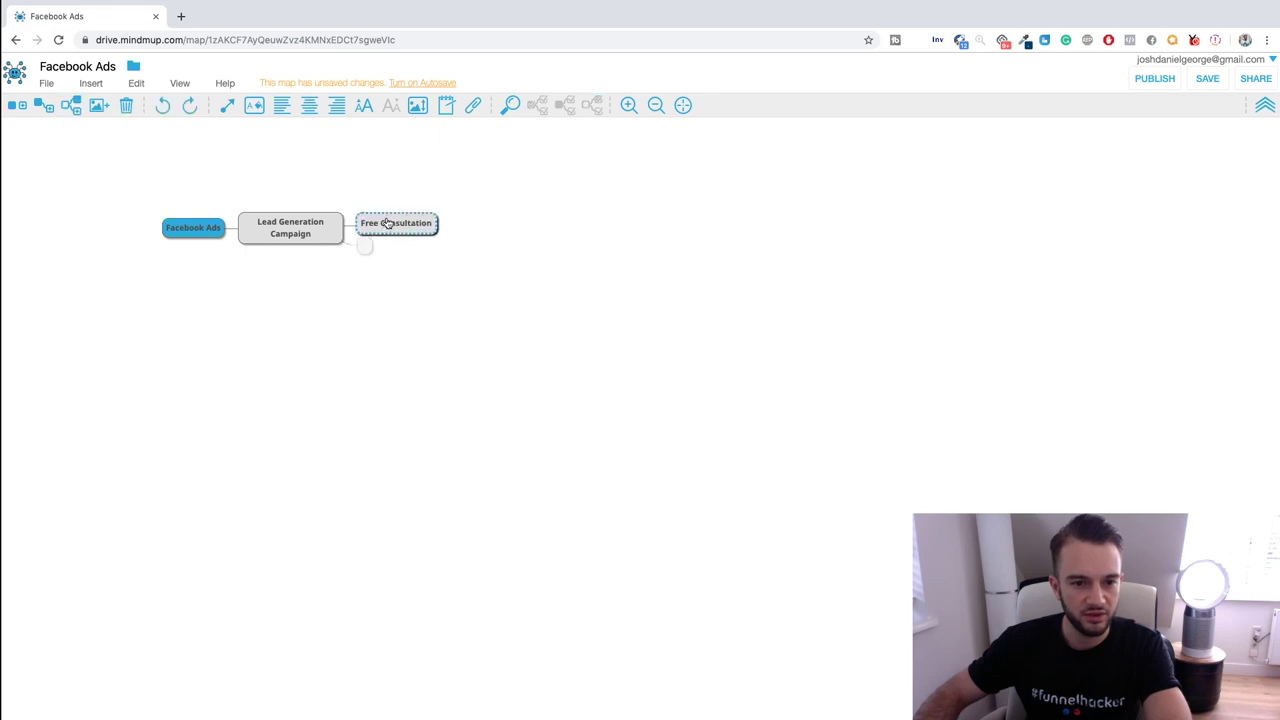
left_click(73, 105)
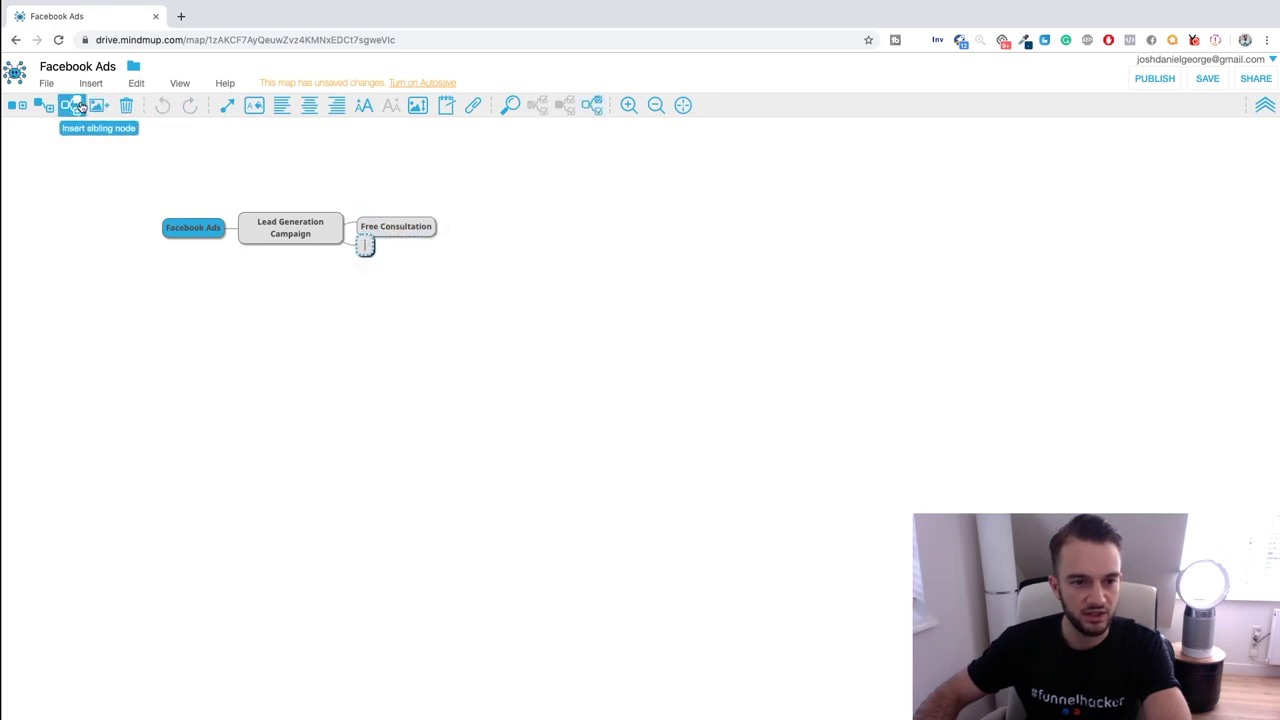
left_click(398, 227)
Step: Add 'Fill Out their Info' and 'Your SMMA Client Follows up' as the next funnel steps
left_click(44, 105)
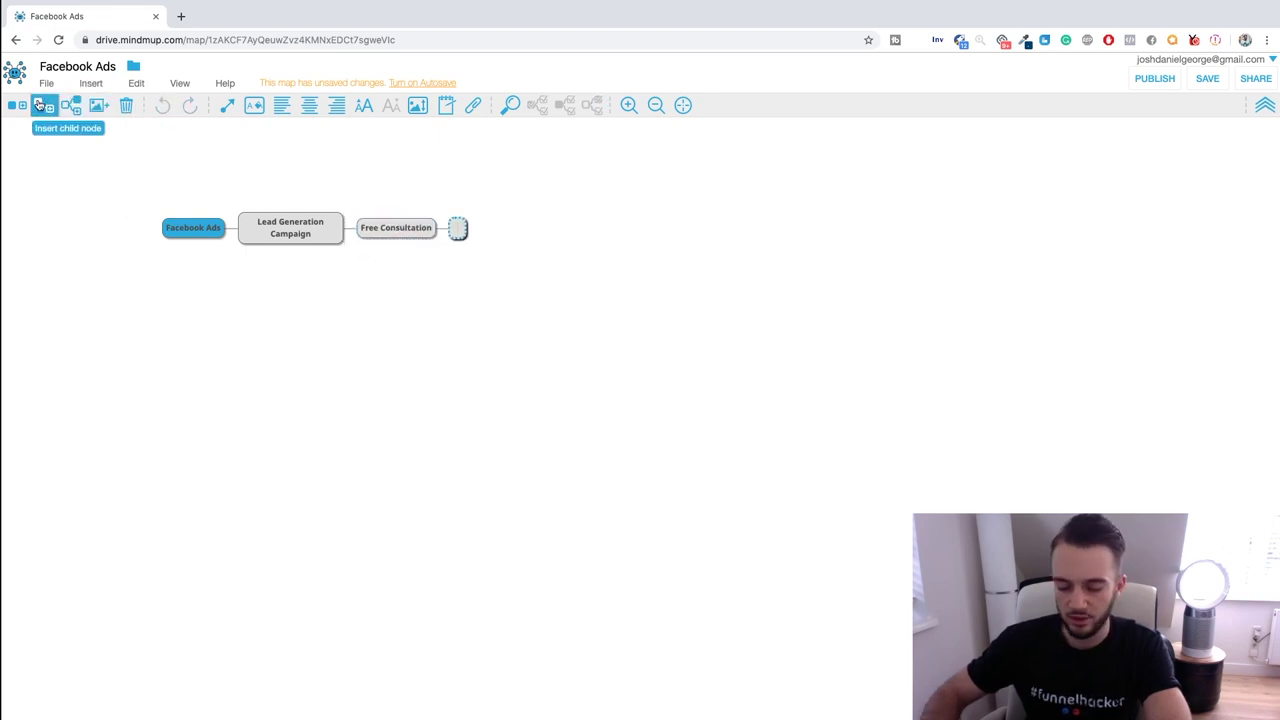
type("Fill Out the")
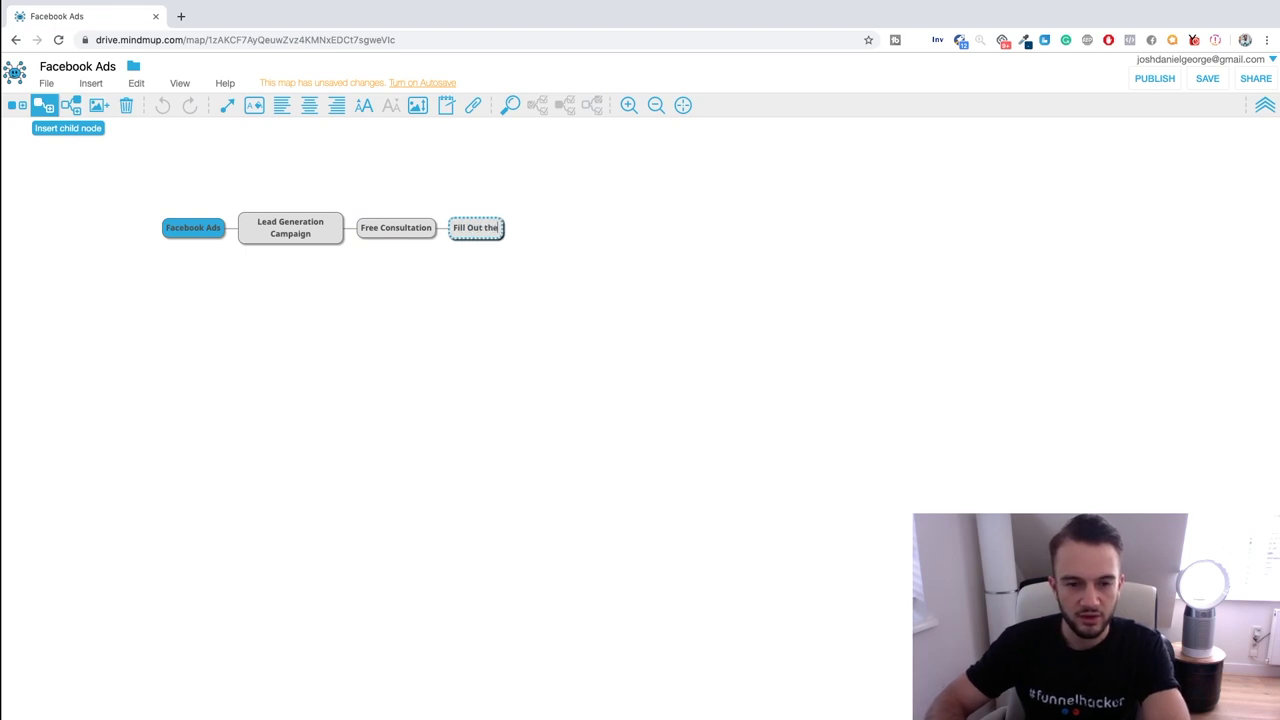
type("ir Info")
left_click(44, 105)
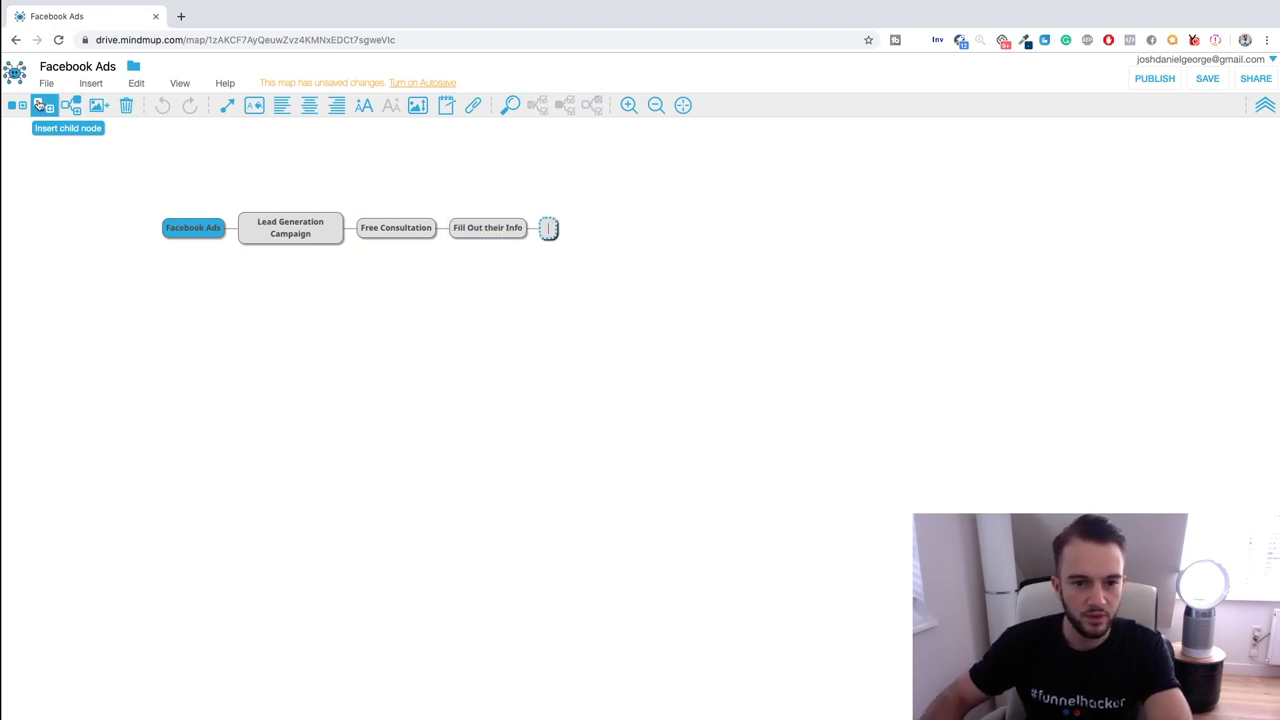
type("Client")
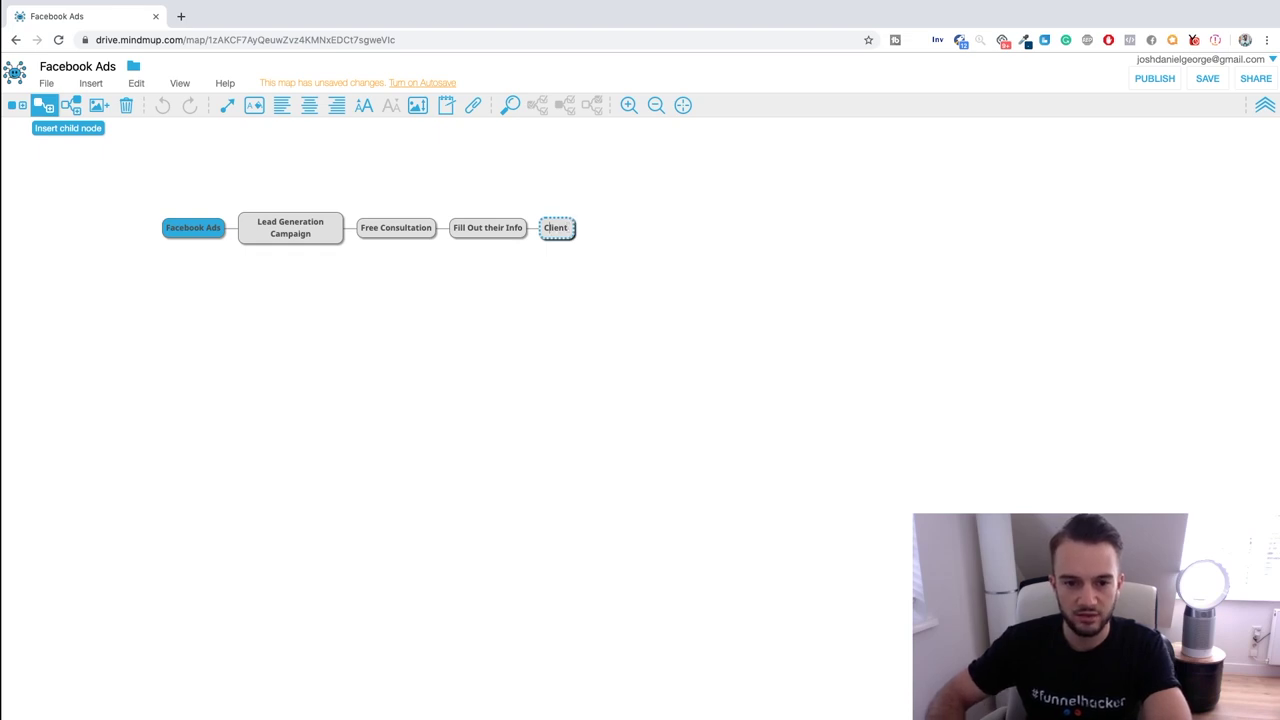
type("Your SMMA ")
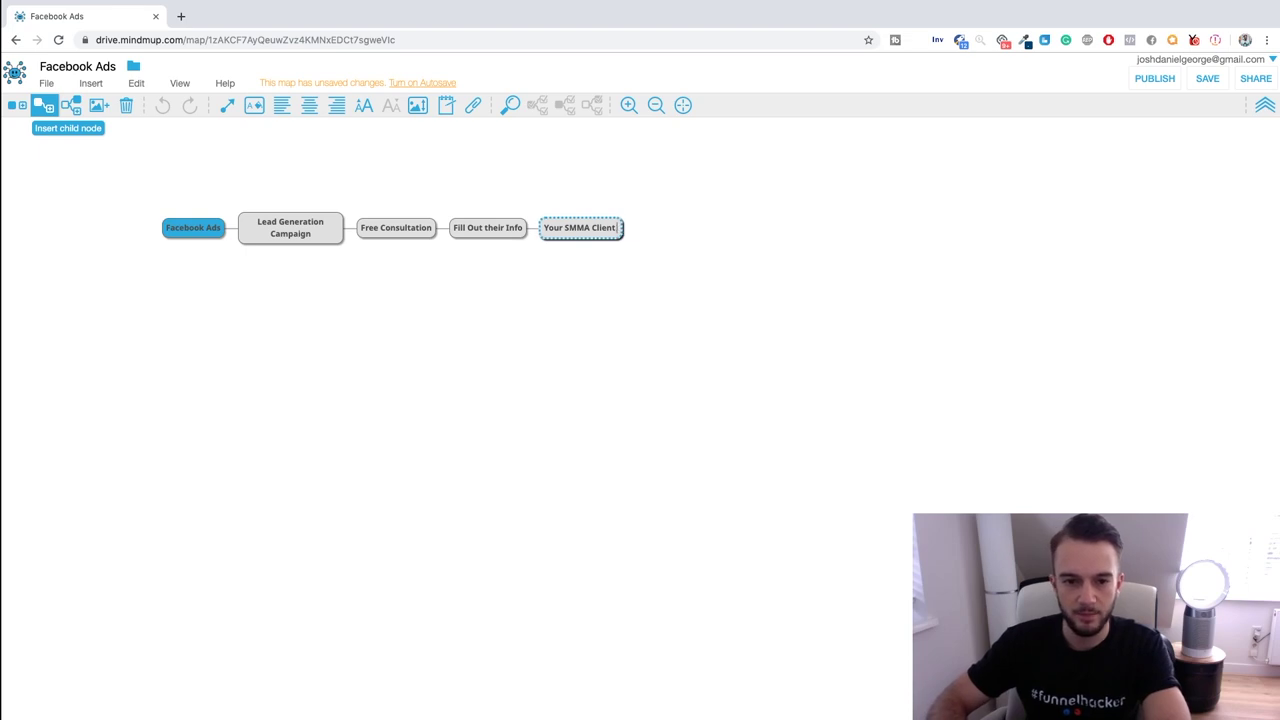
type("lows u")
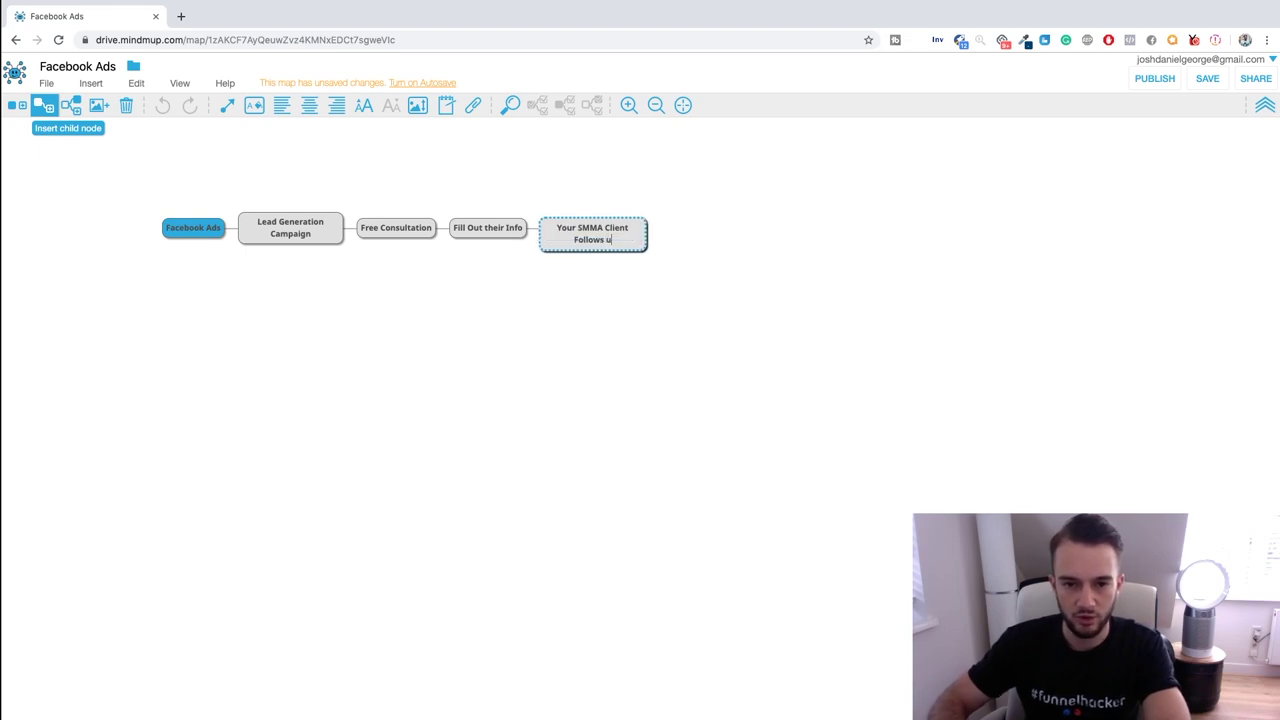
type("p")
key("Return")
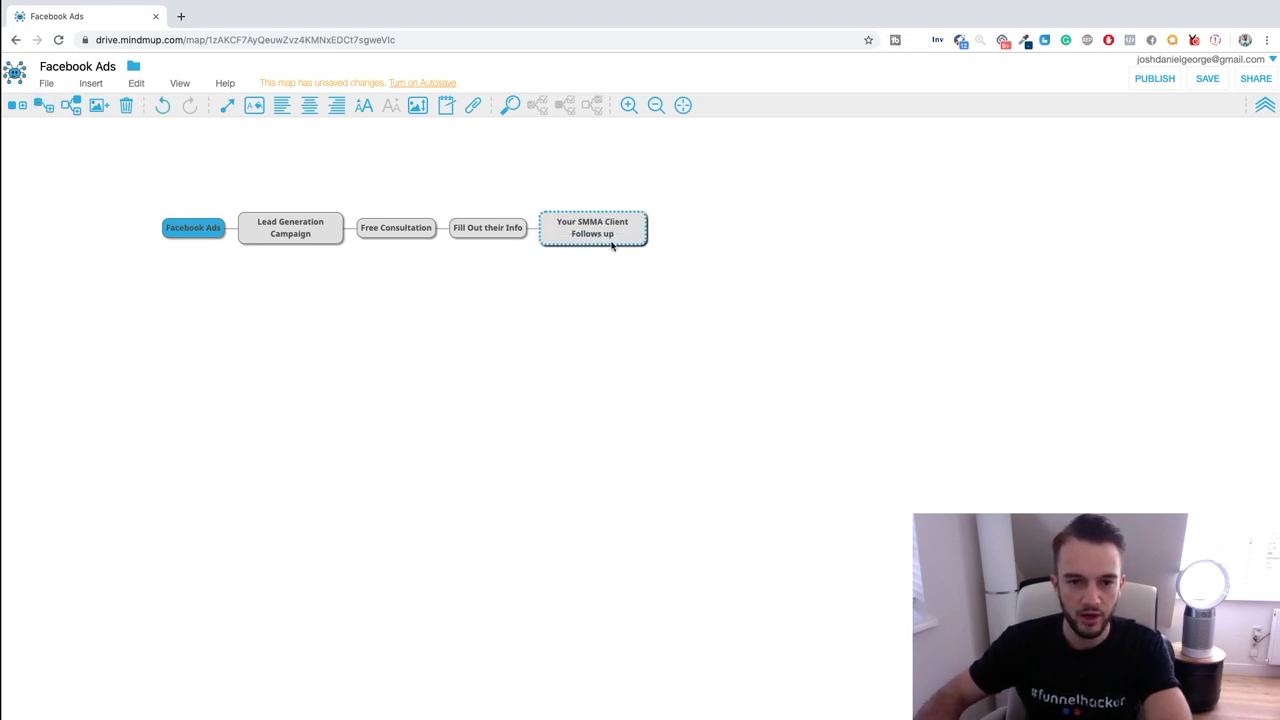
left_click(493, 231)
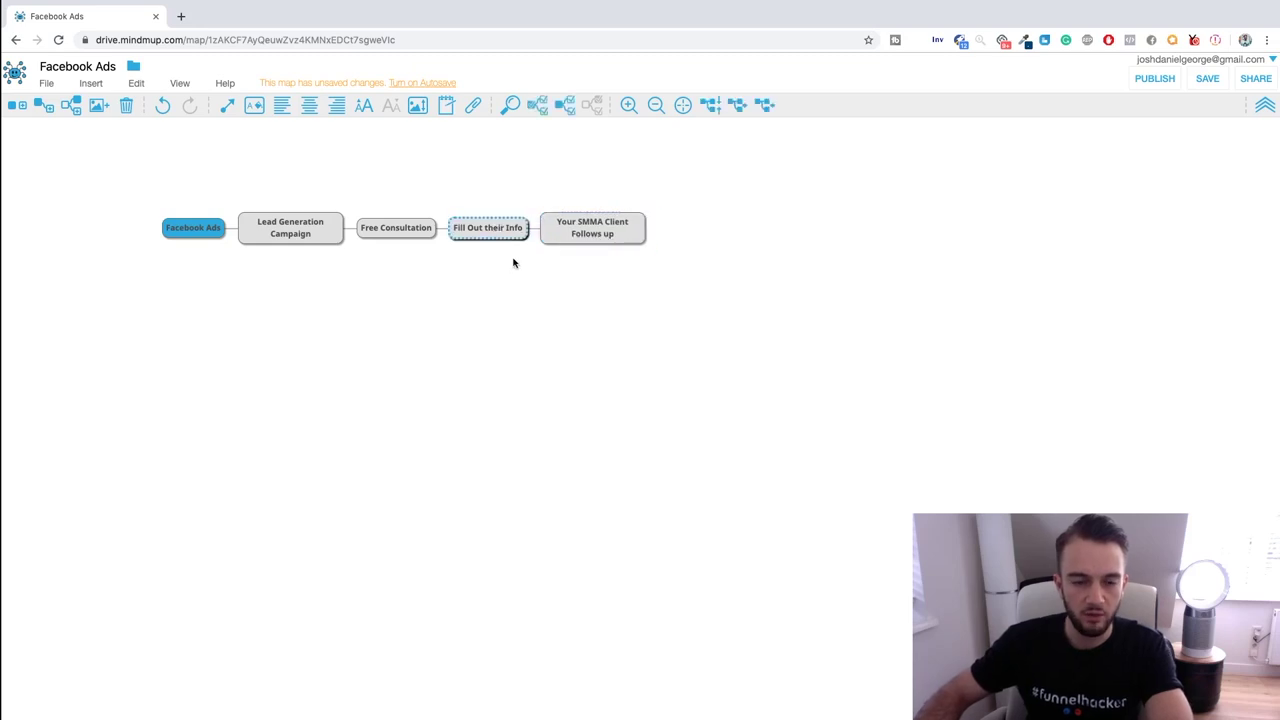
Step: Add a '1000' node and place it below Facebook Ads
left_click(171, 230)
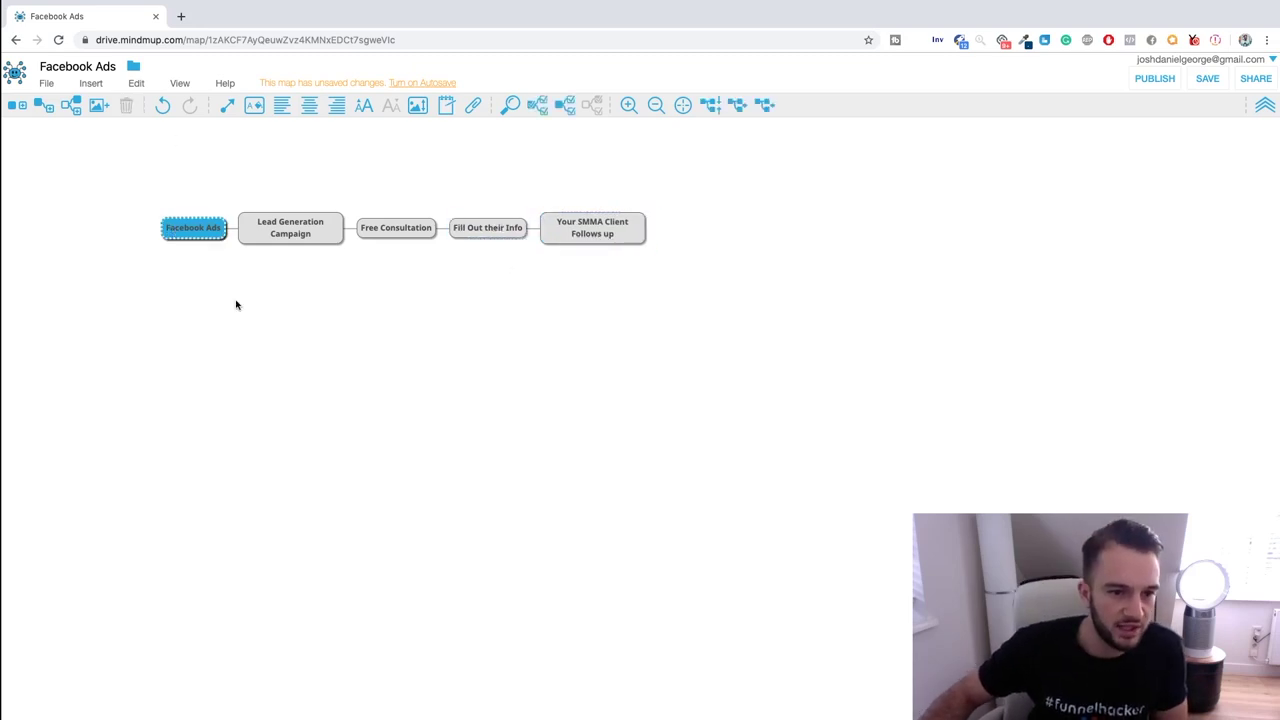
left_click(17, 105)
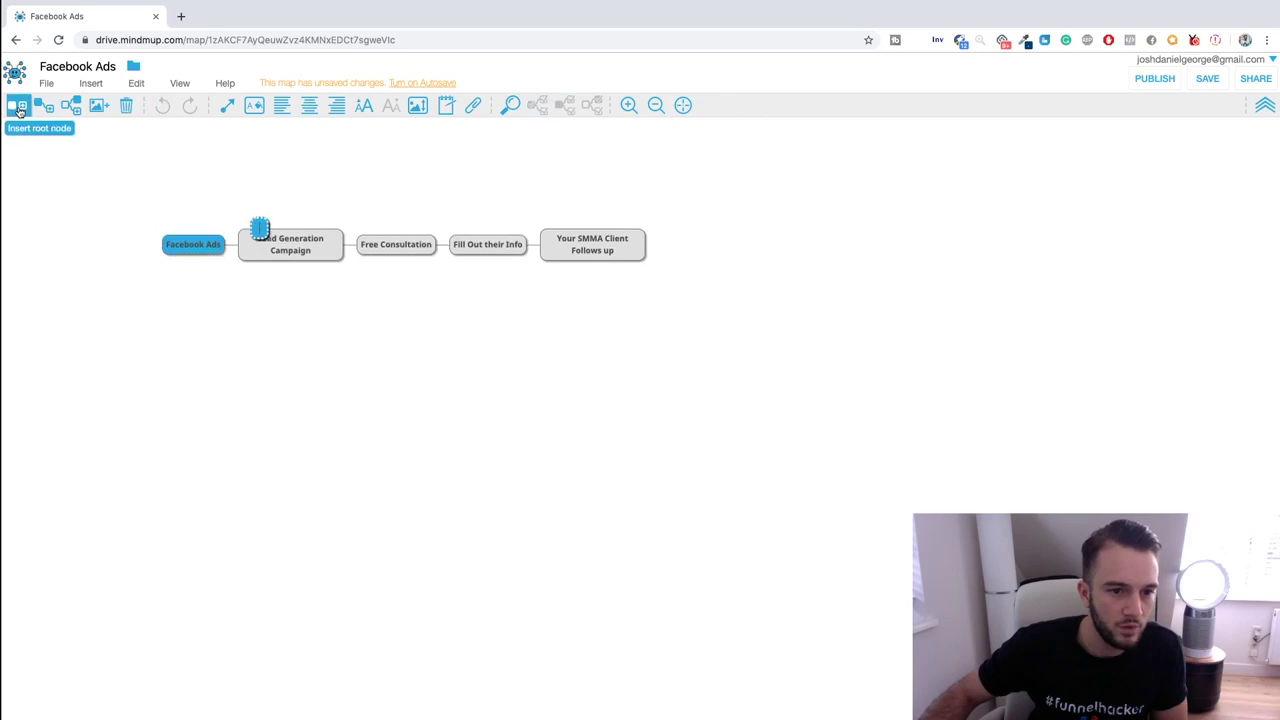
left_click(217, 329)
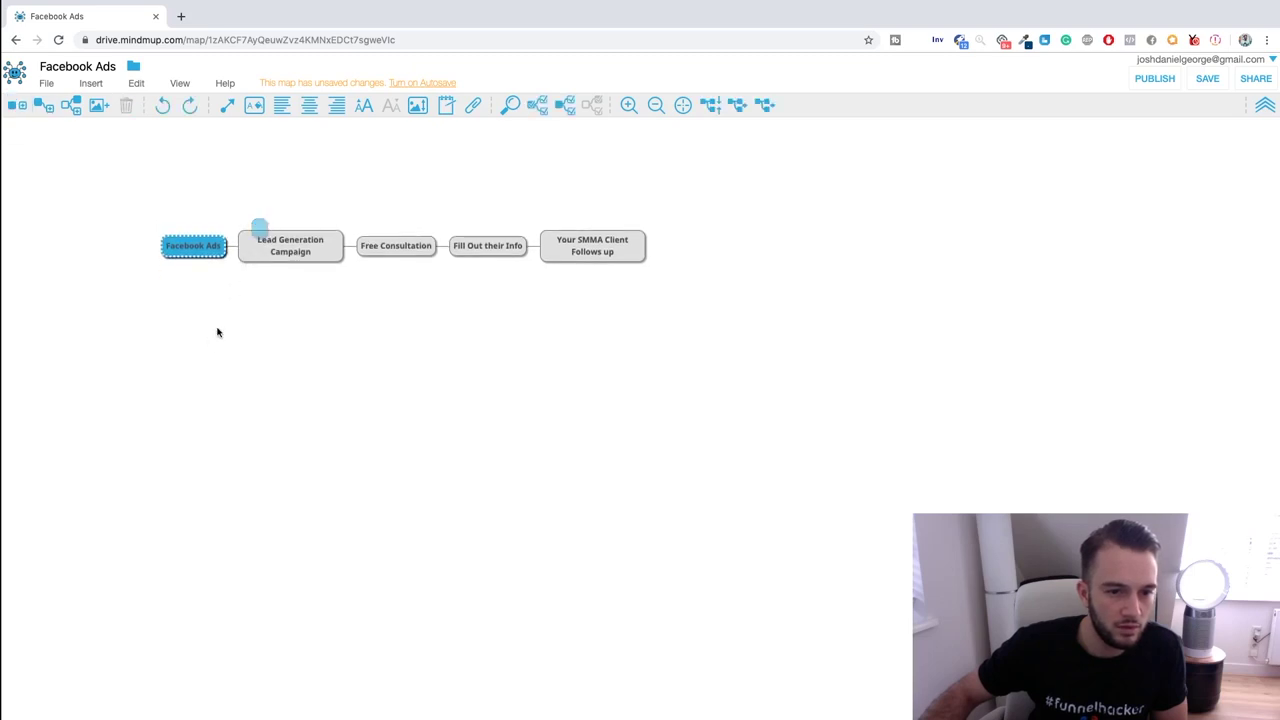
left_click(17, 105)
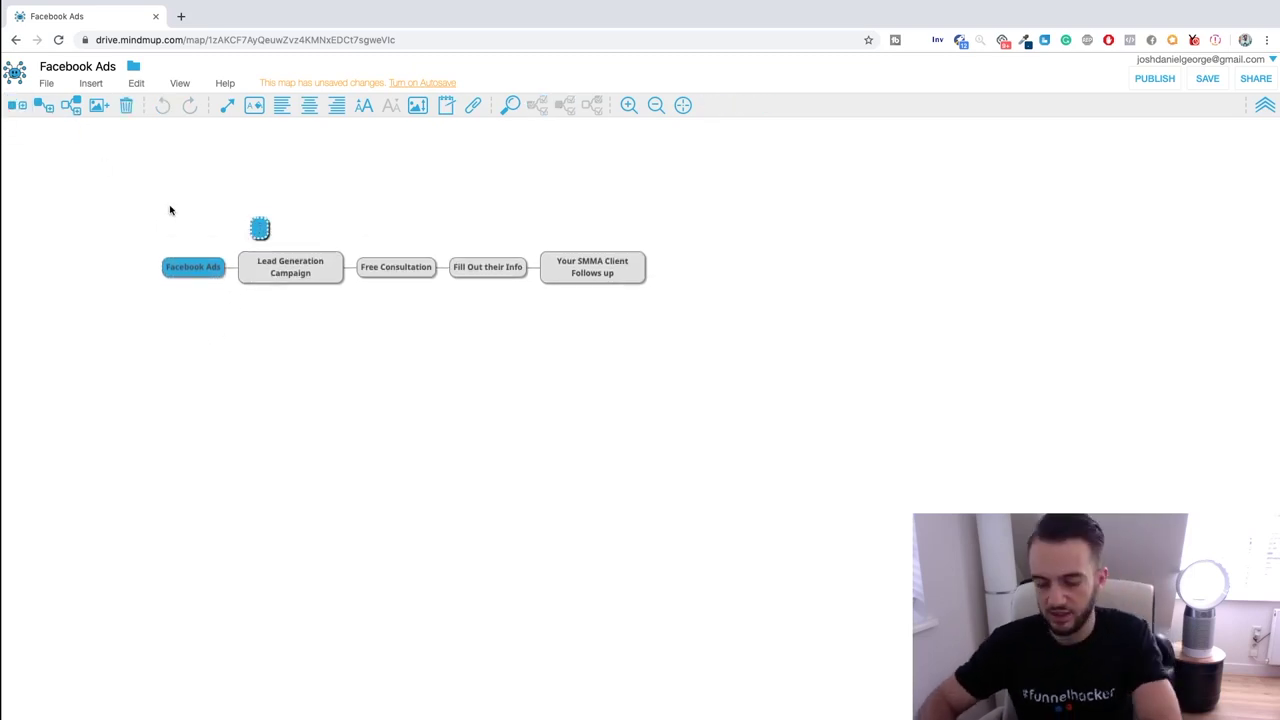
type("1000")
key("Return")
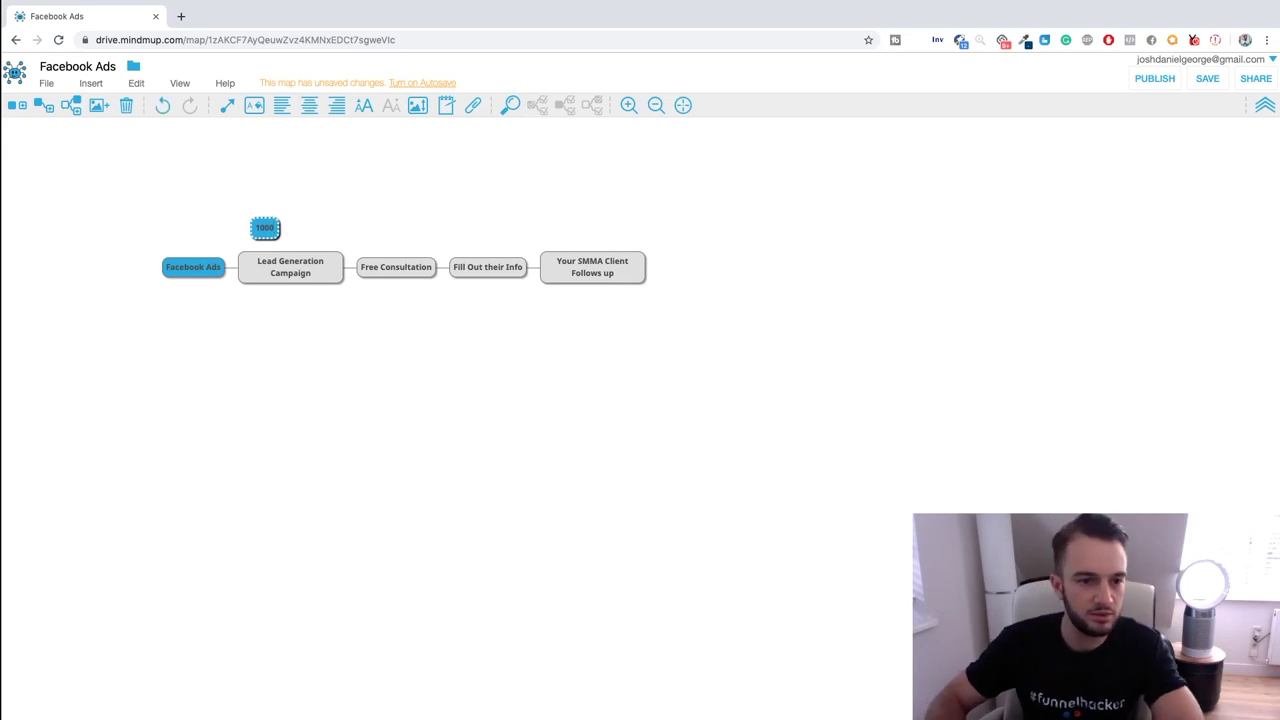
left_click_drag(268, 232, 195, 320)
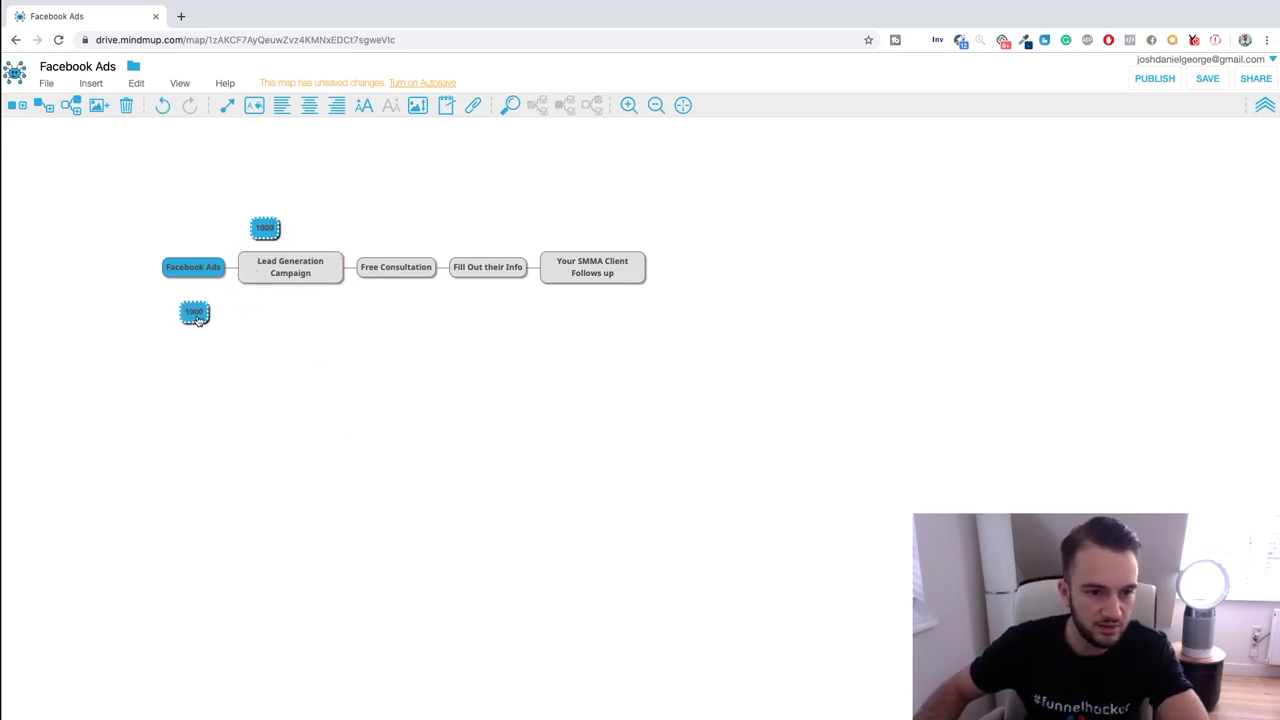
Step: Add '500' under Free Consultation and '250' under Fill Out their Info
left_click(16, 106)
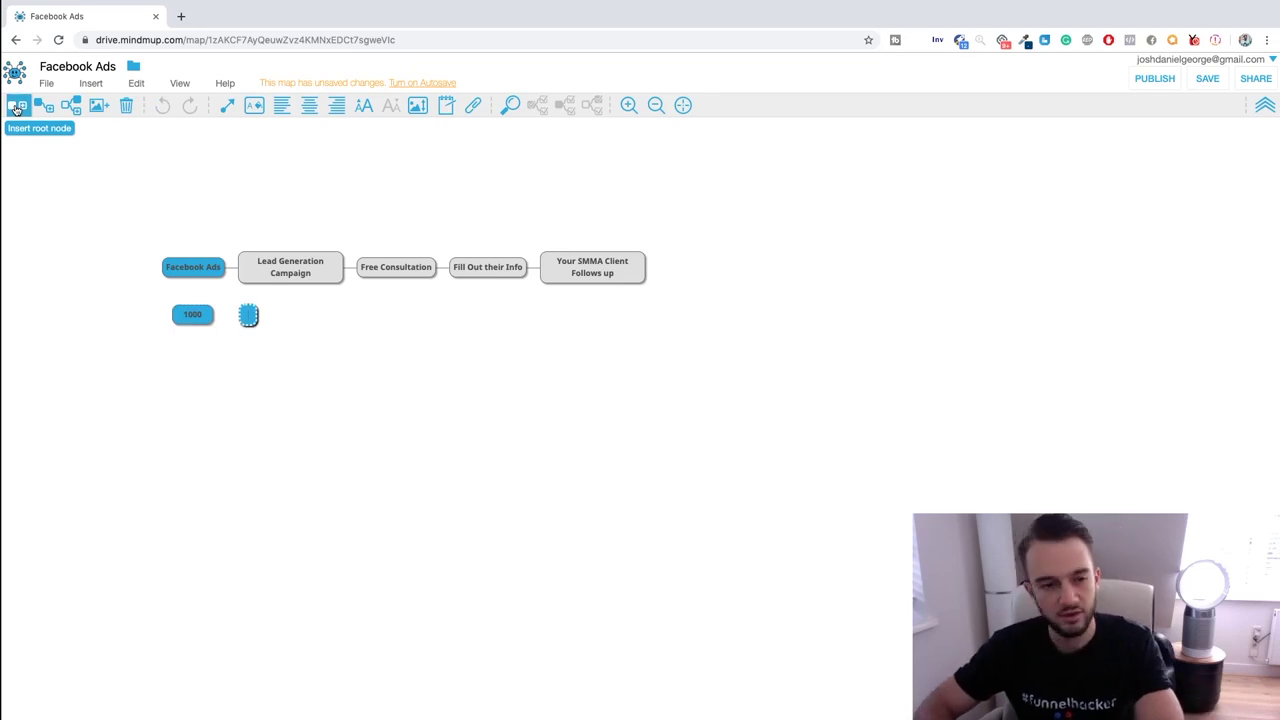
type("500")
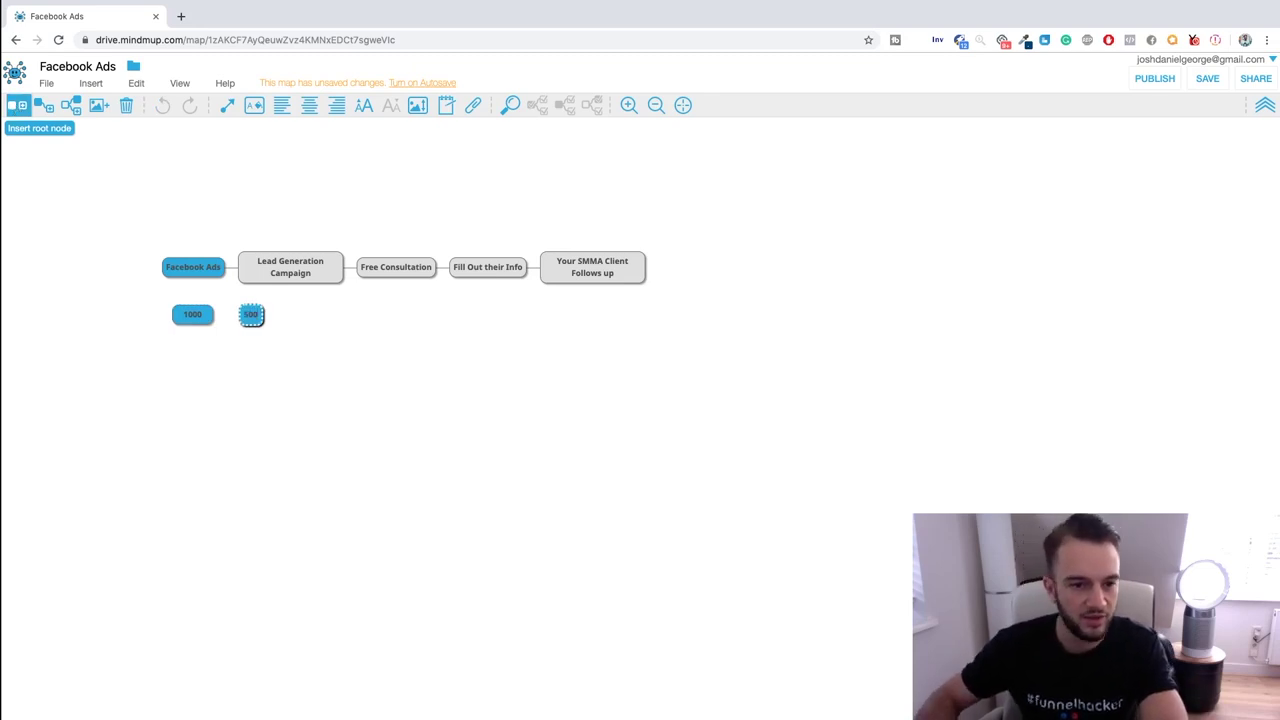
left_click_drag(251, 318, 390, 318)
left_click(19, 104)
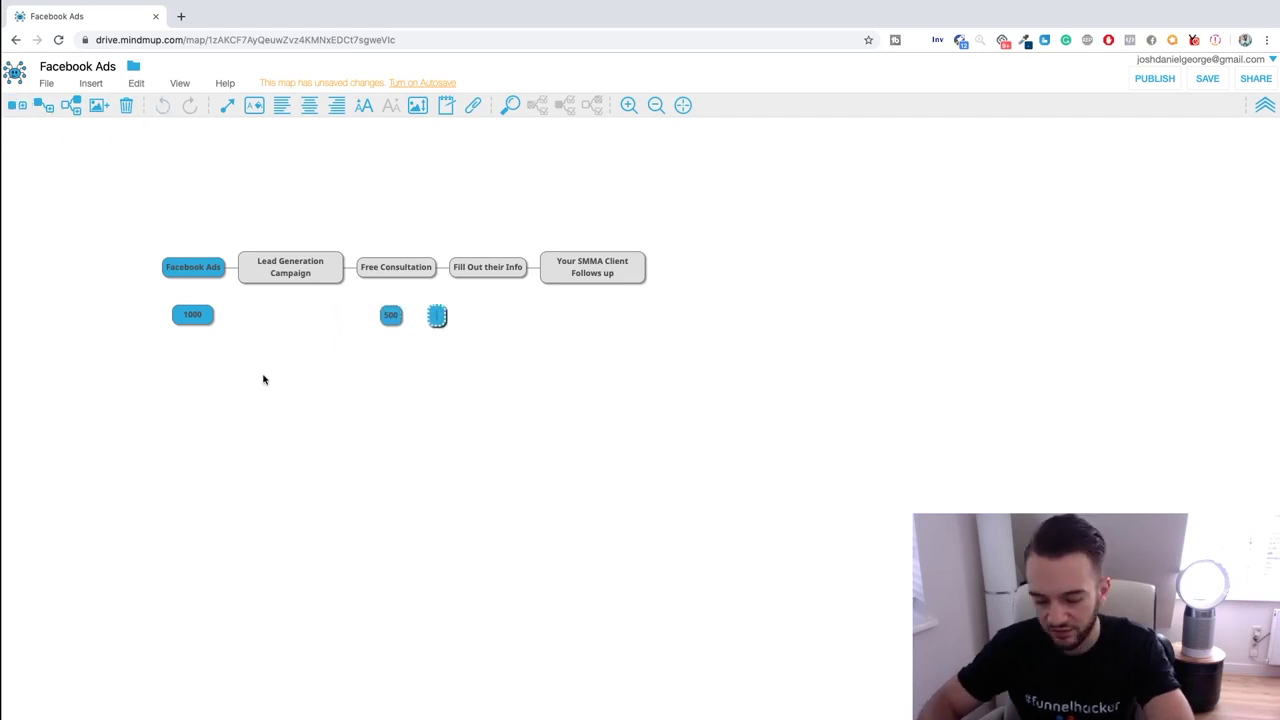
type("250")
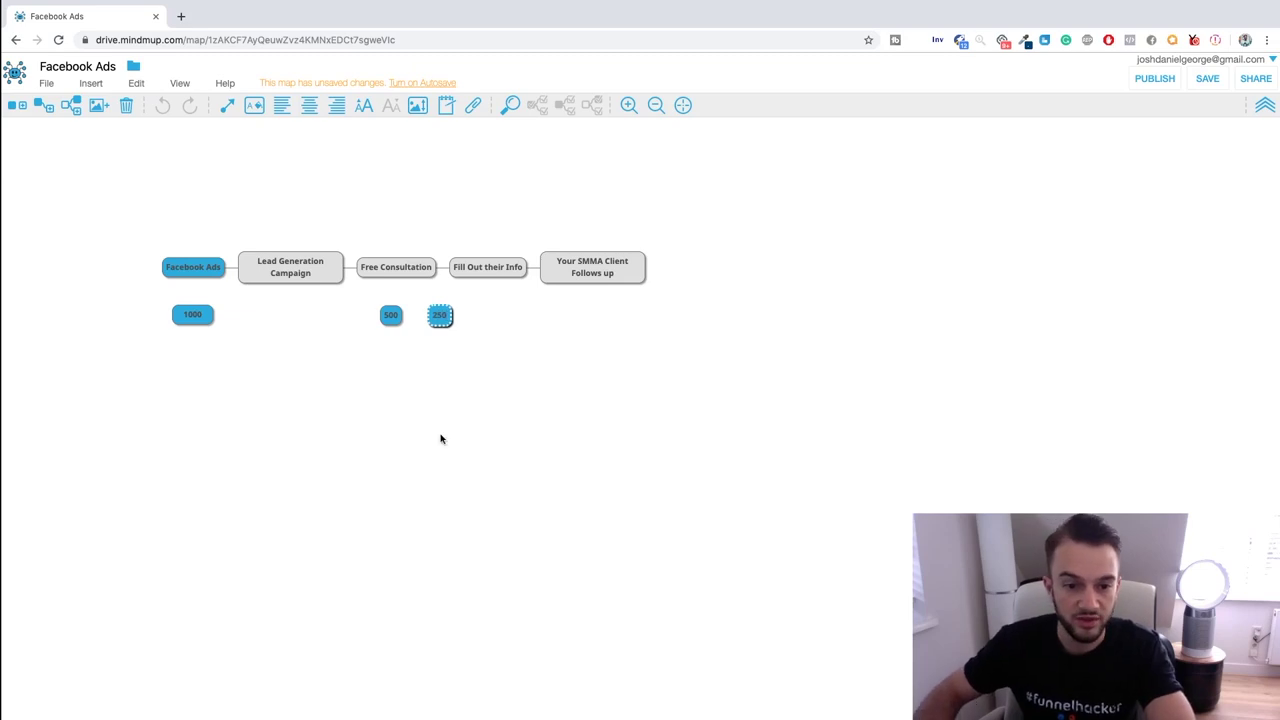
left_click_drag(441, 325, 482, 325)
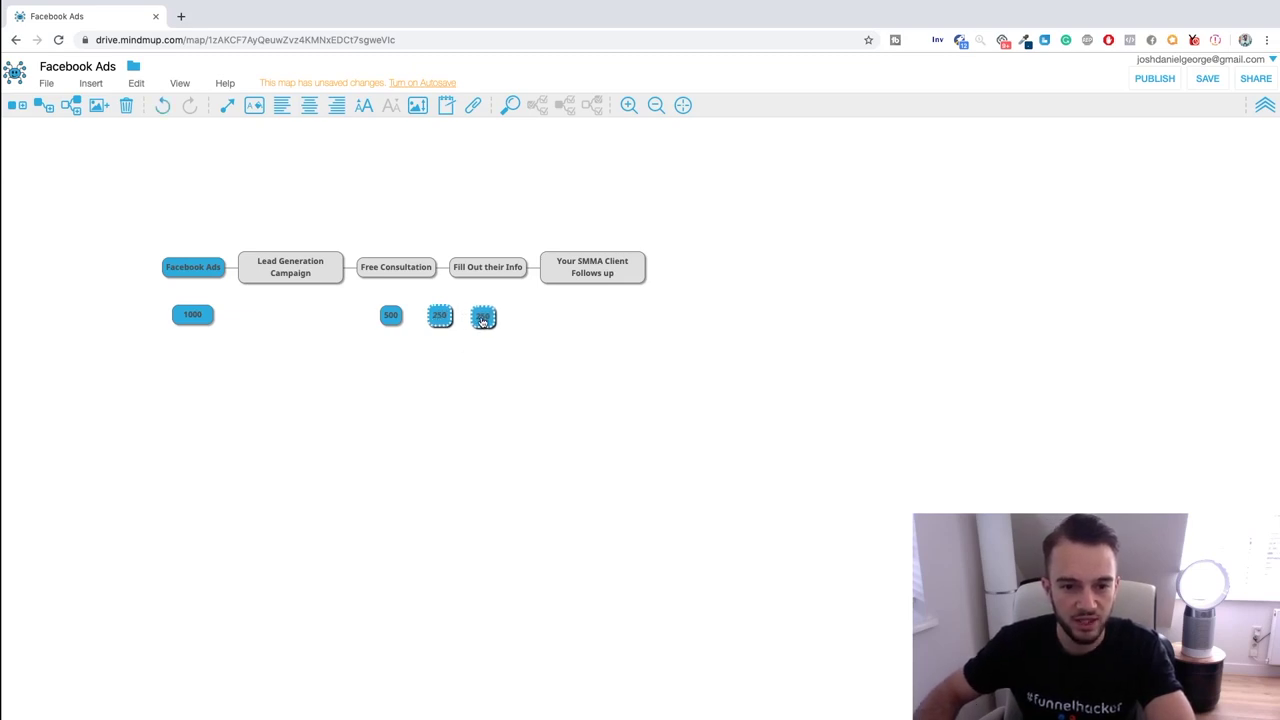
Step: Add a '100' node under Your SMMA Client Follows up
left_click(603, 286)
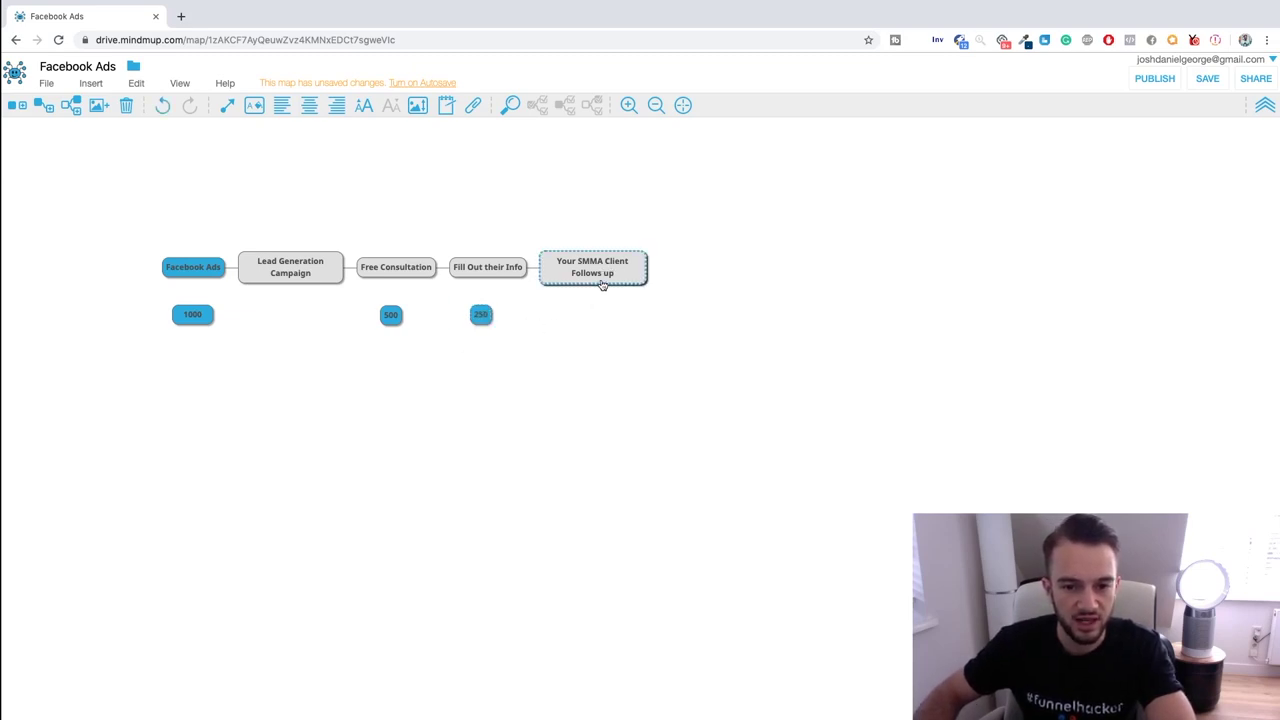
left_click(482, 318)
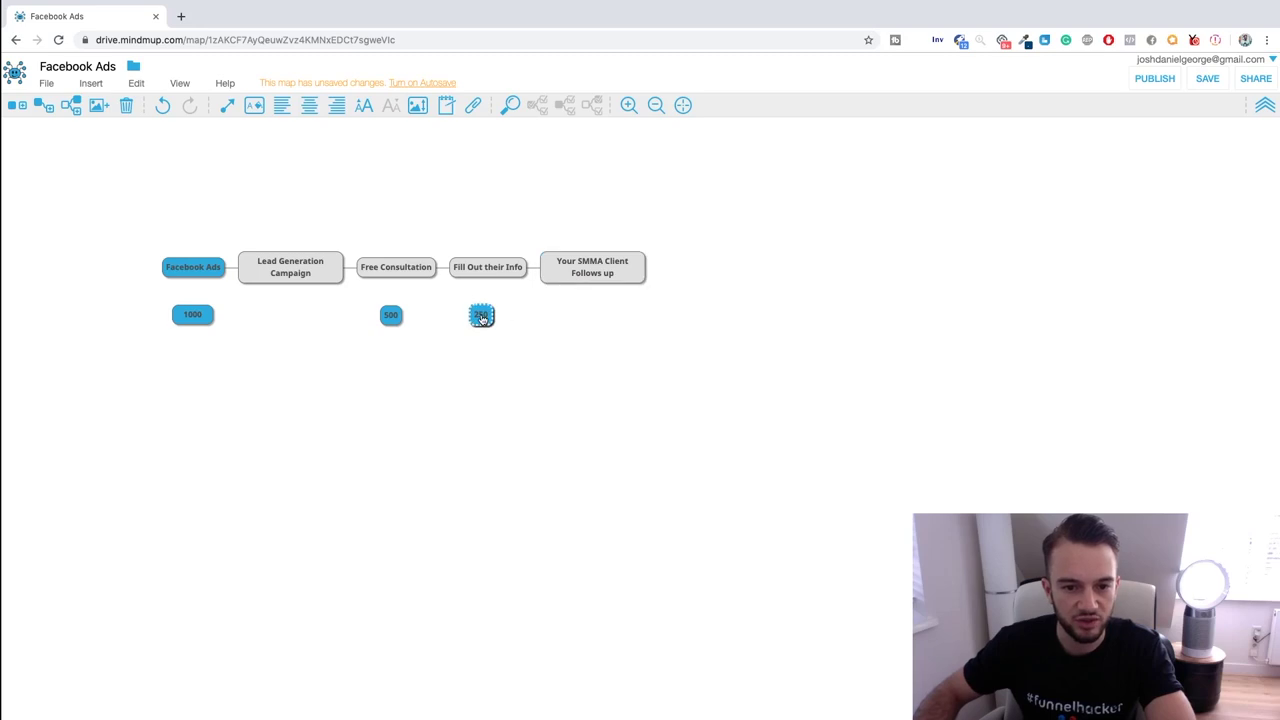
left_click(16, 106)
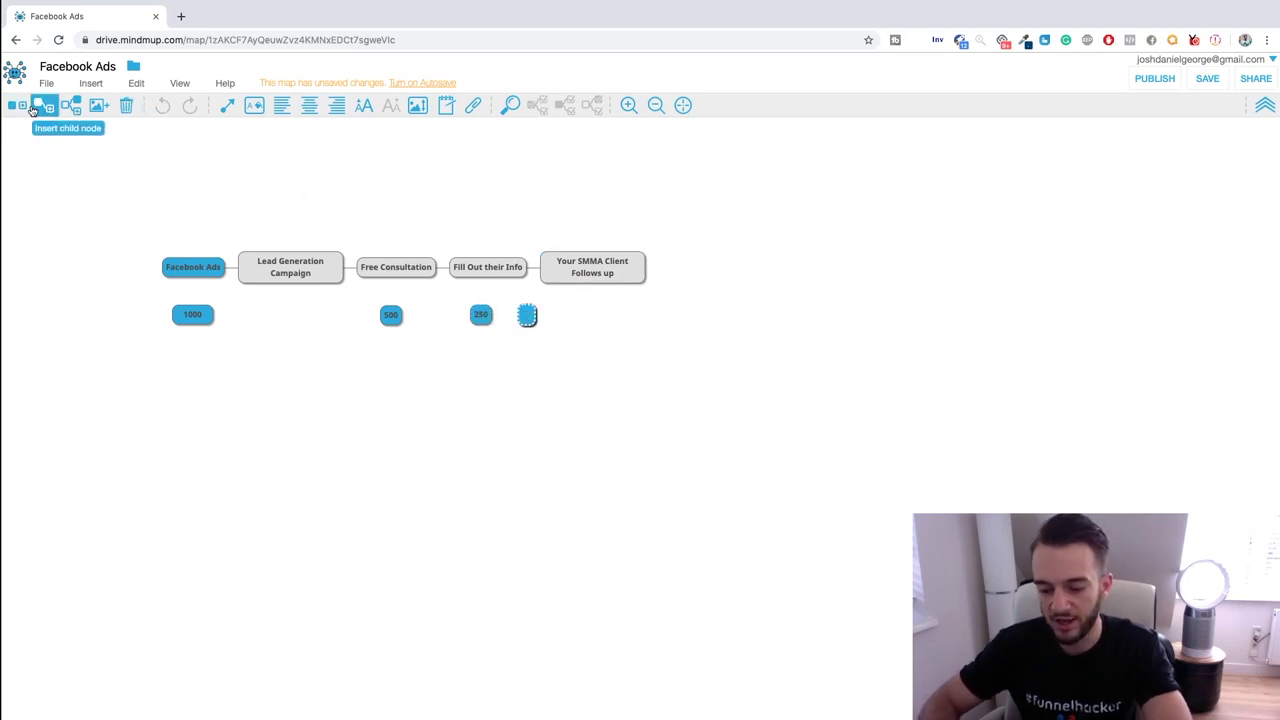
type("100")
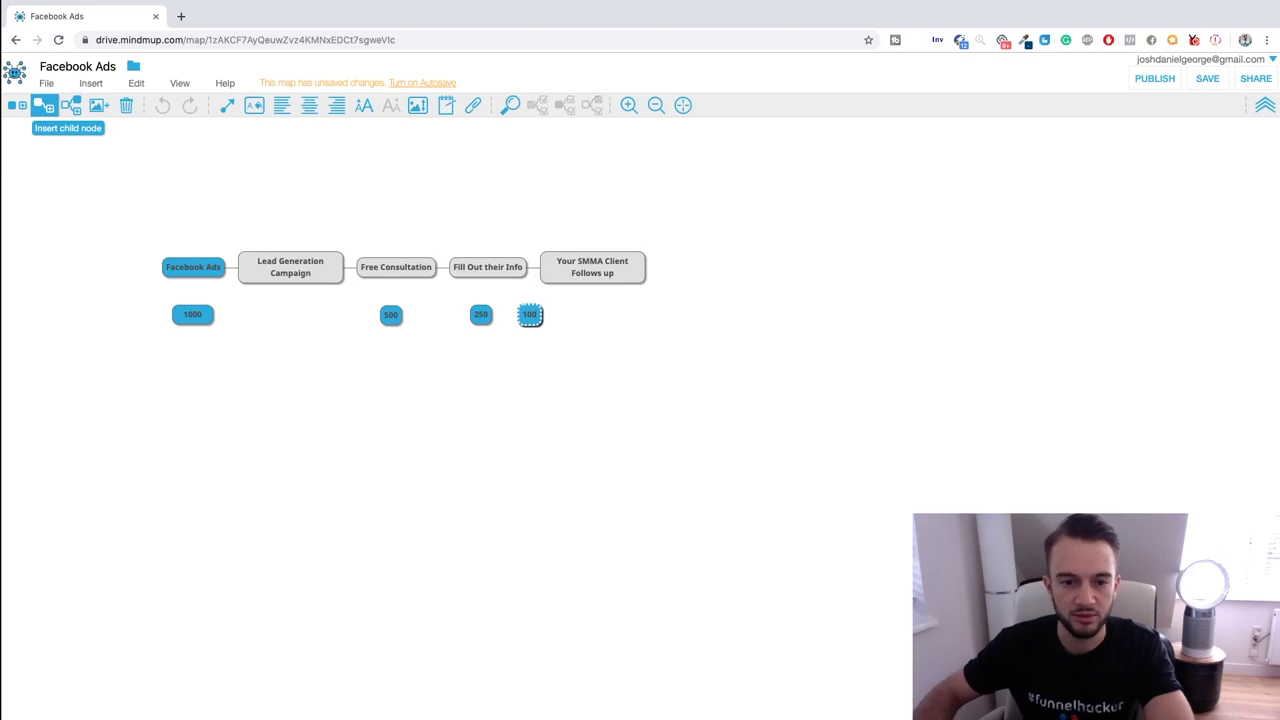
left_click_drag(538, 314, 596, 315)
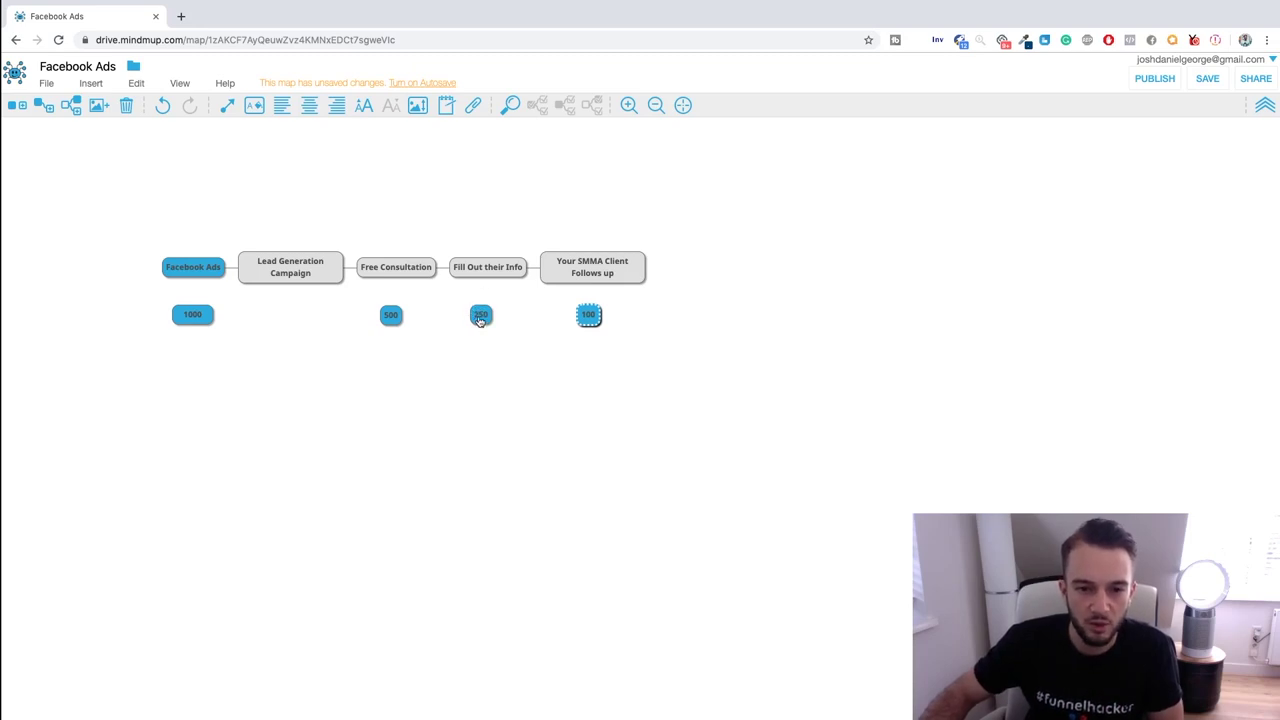
left_click(574, 277)
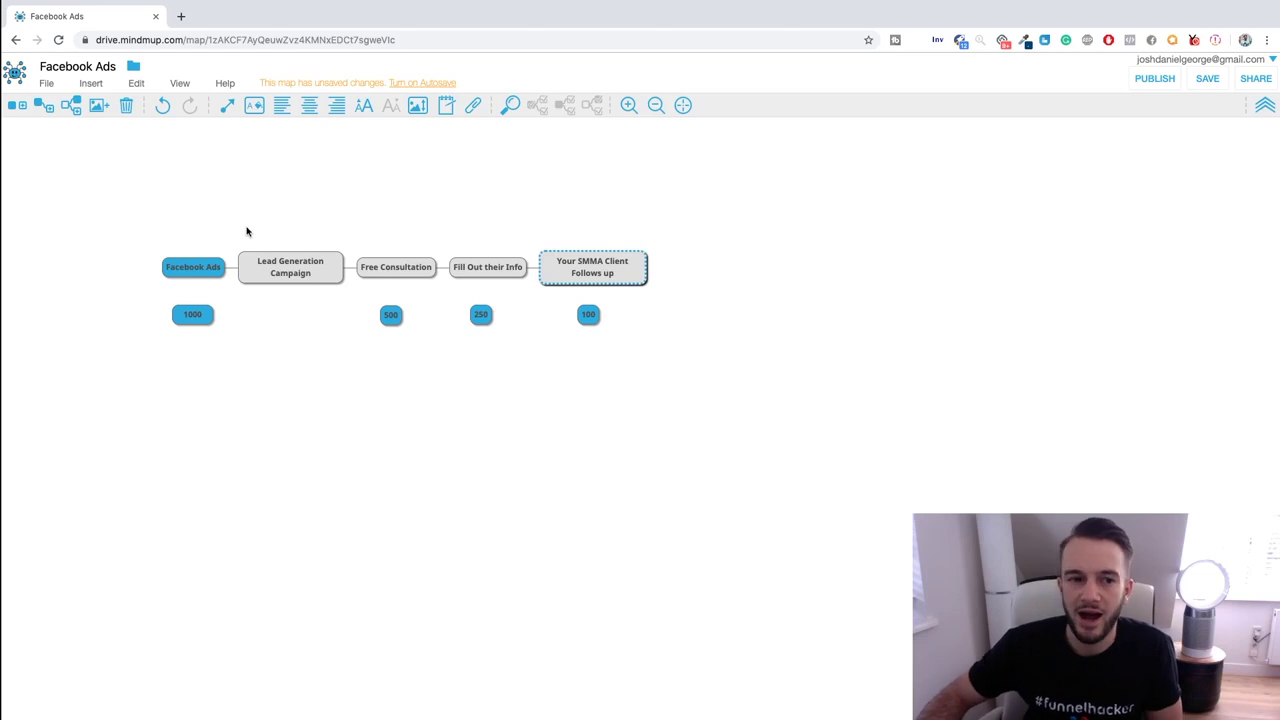
Step: Add a 'High End Coaching 2500 / month' node and place it above the funnel
left_click(33, 110)
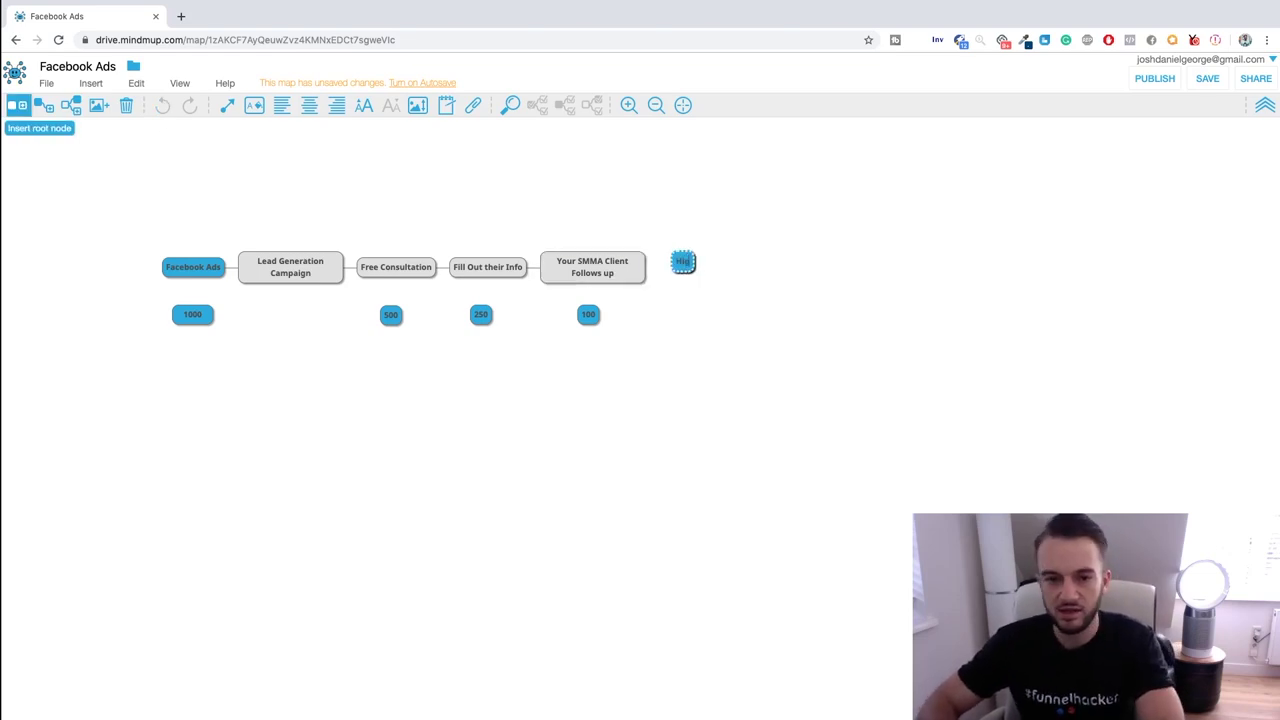
type("High End Coaching ")
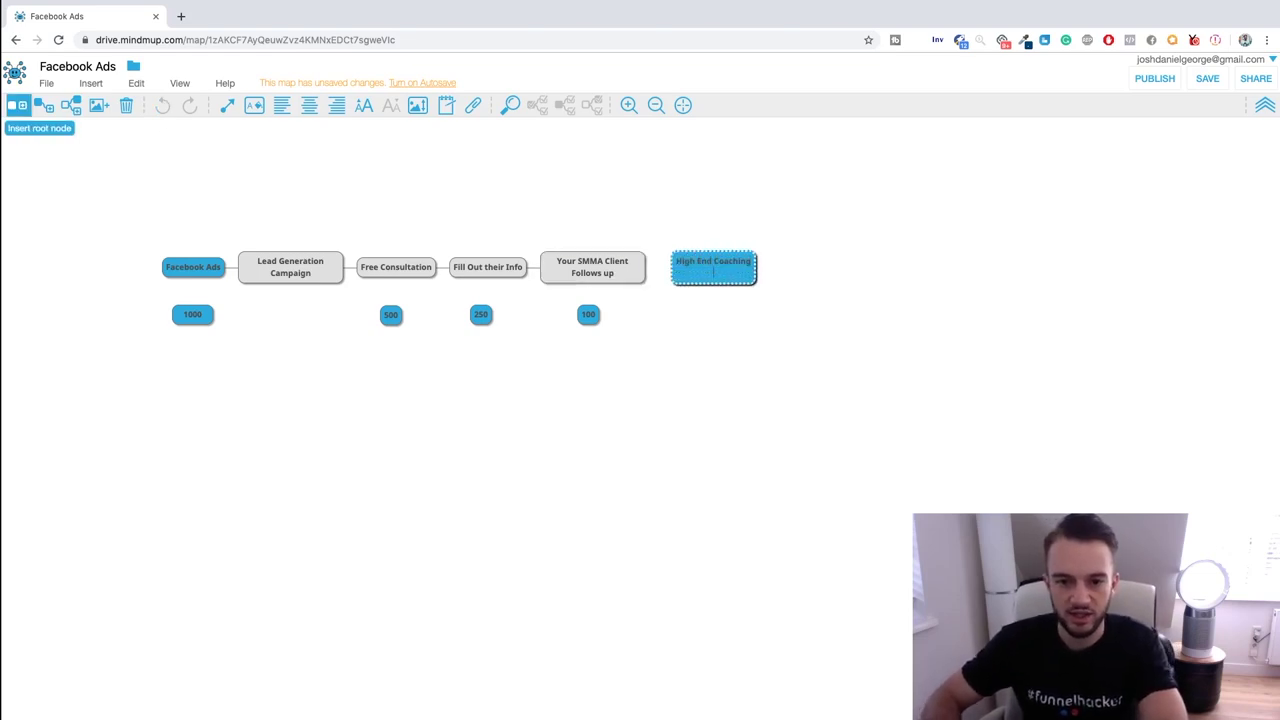
type("2500 / month")
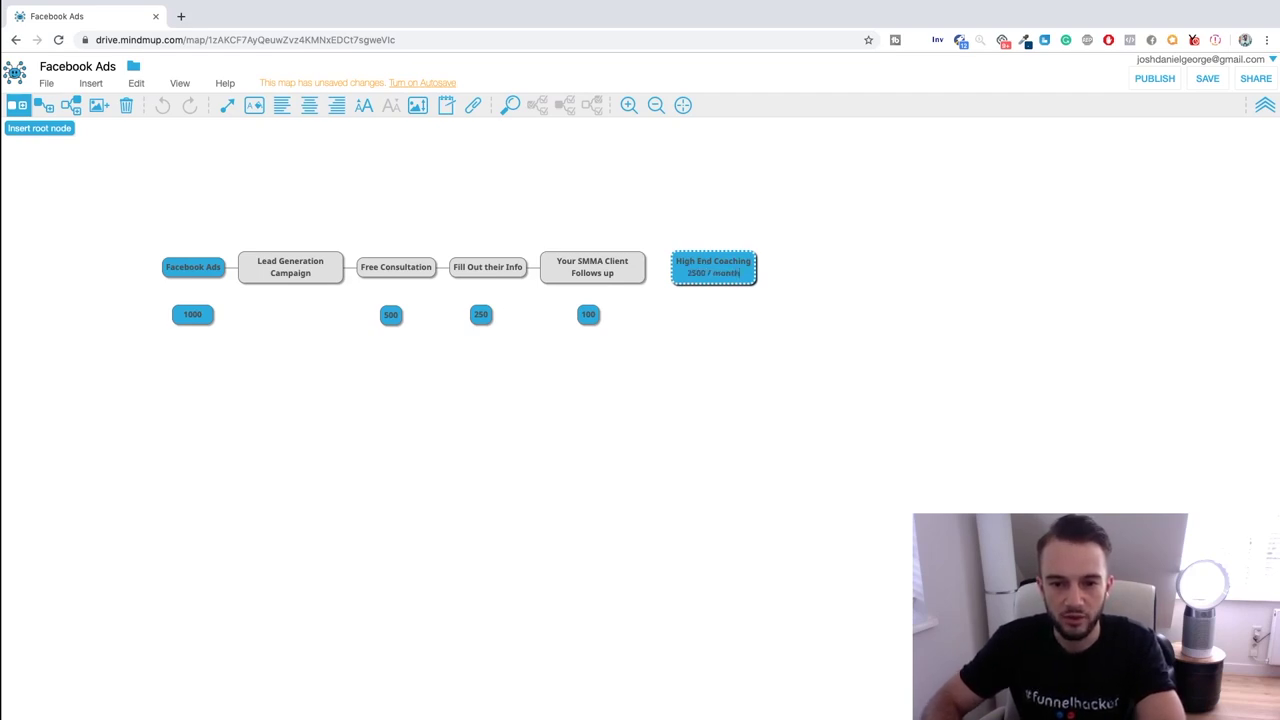
key("Return")
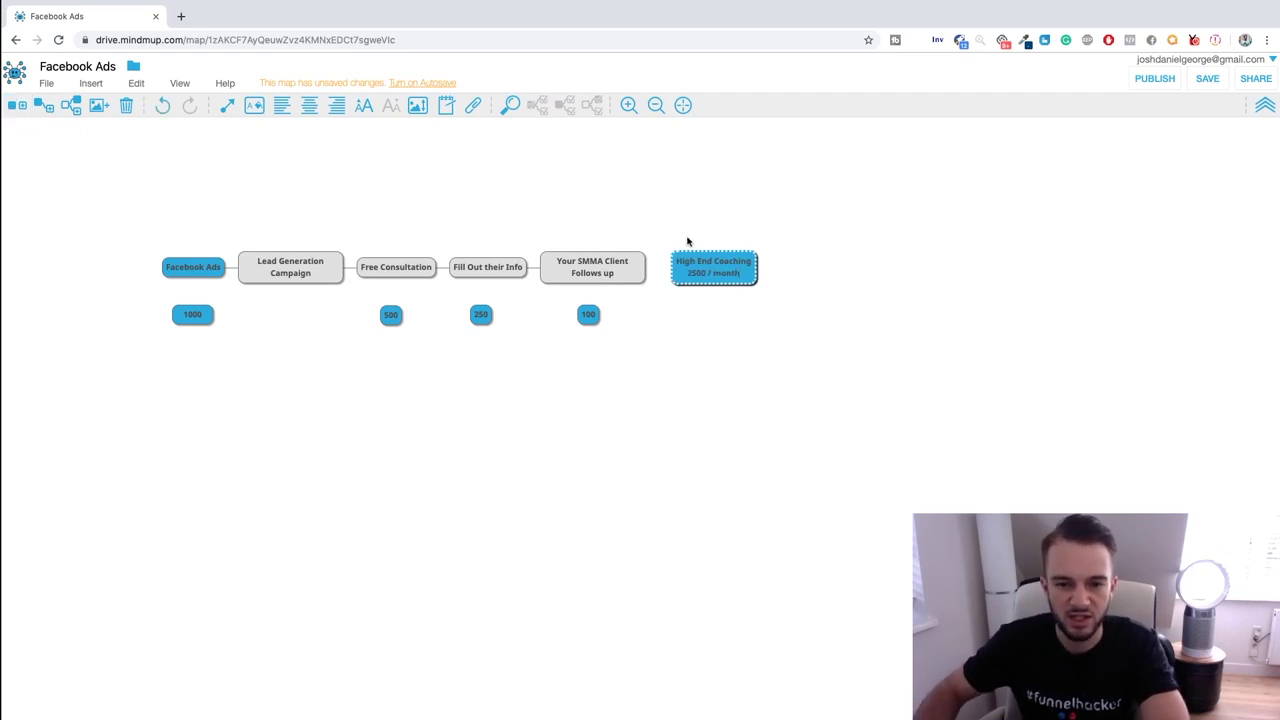
mouse_move(712, 280)
left_mouse_down()
mouse_move(422, 188)
mouse_move(434, 188)
left_mouse_up()
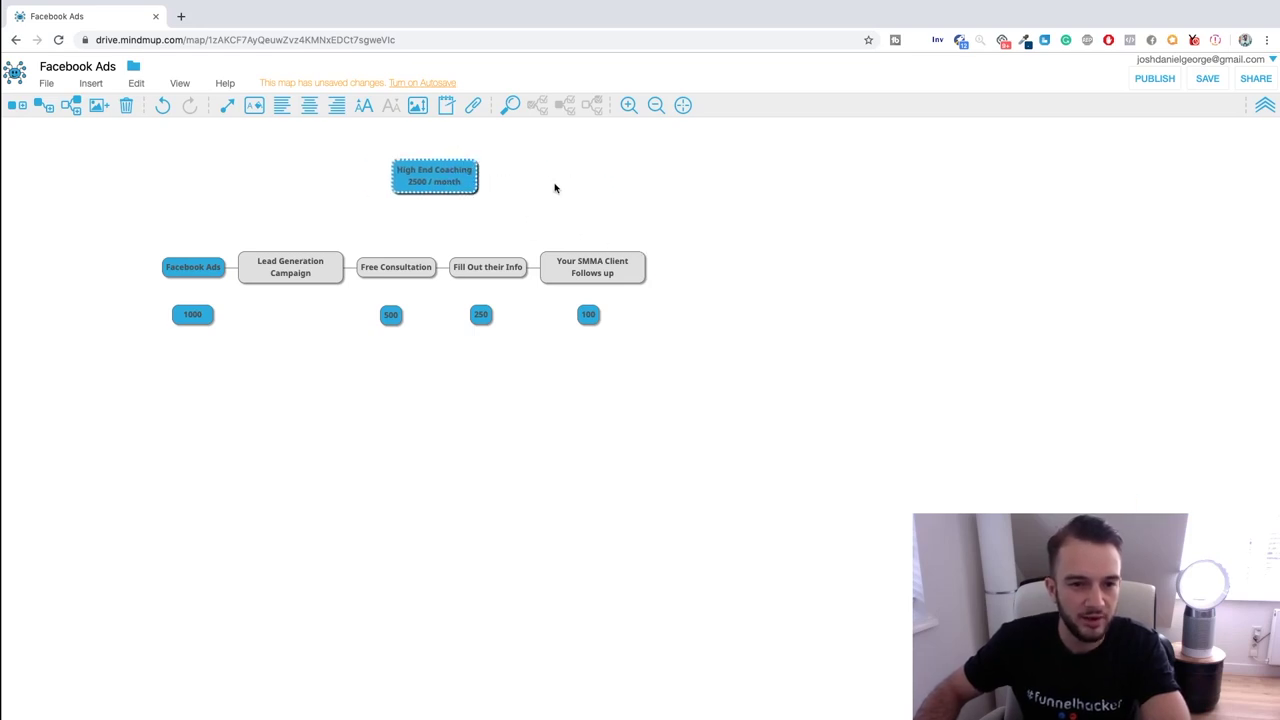
Step: Style the High End Coaching node with a dark green background and white text
left_click(254, 105)
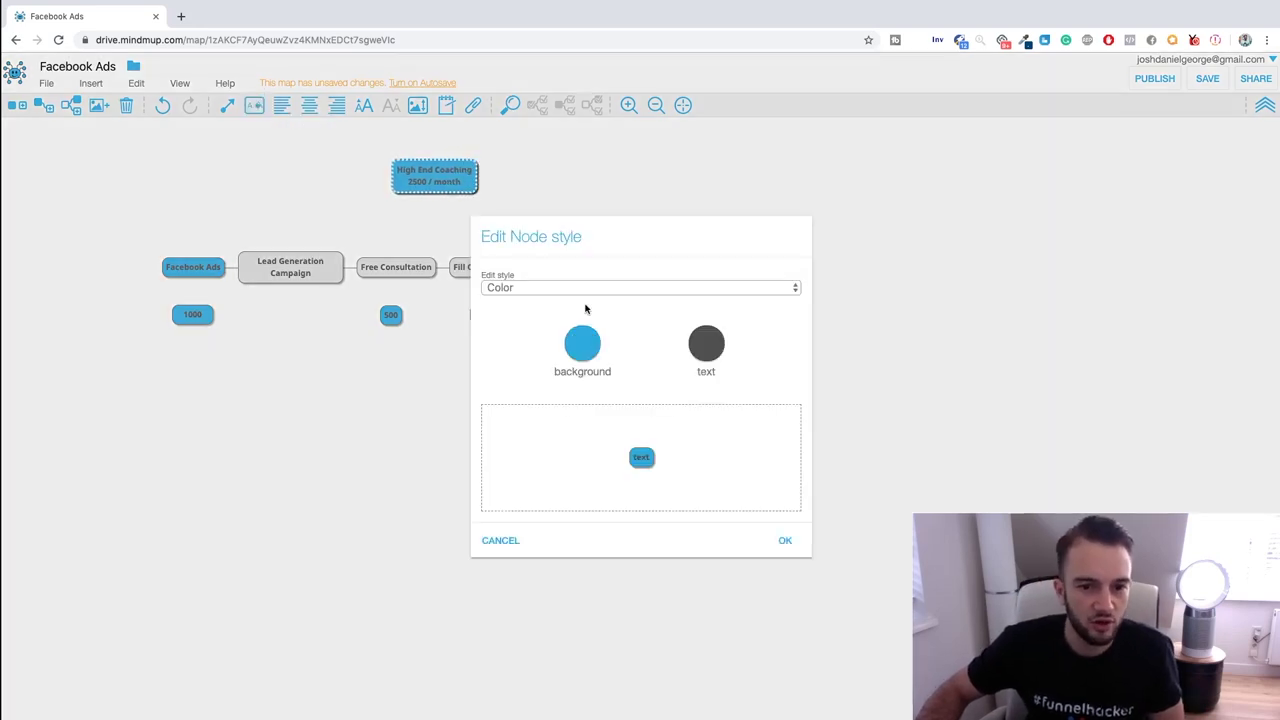
left_click(586, 344)
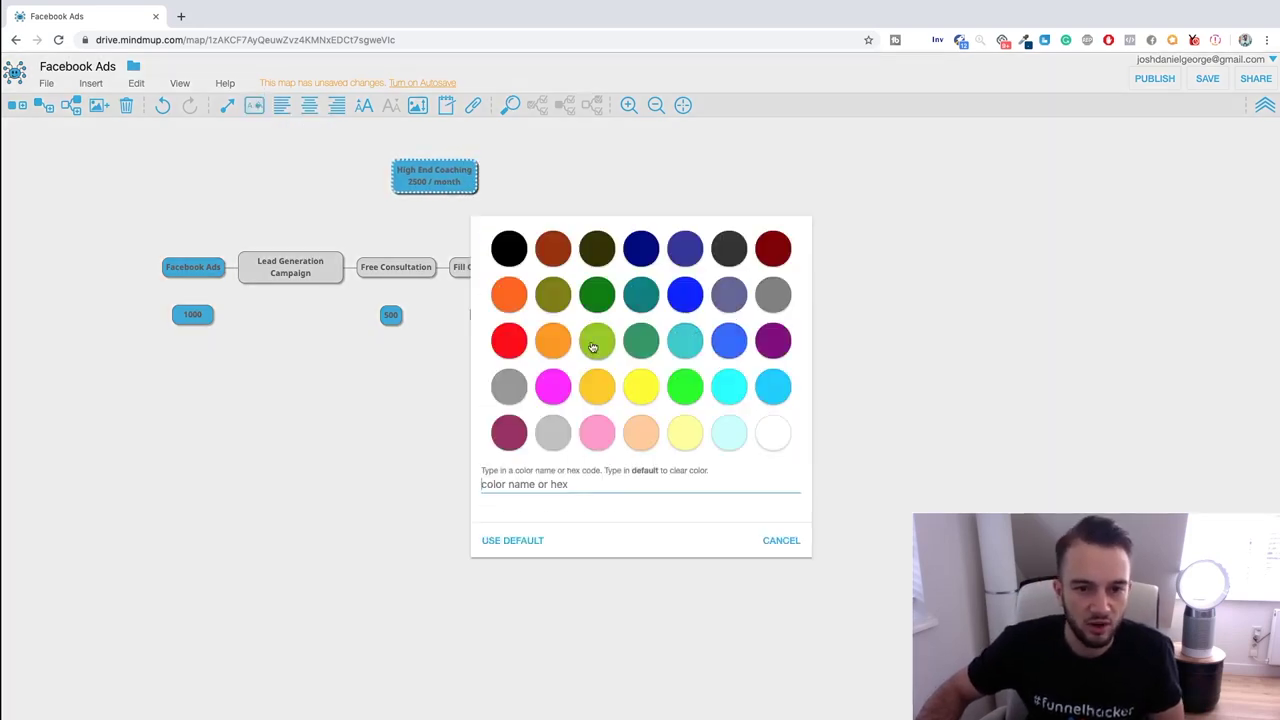
left_click(684, 386)
left_click(713, 353)
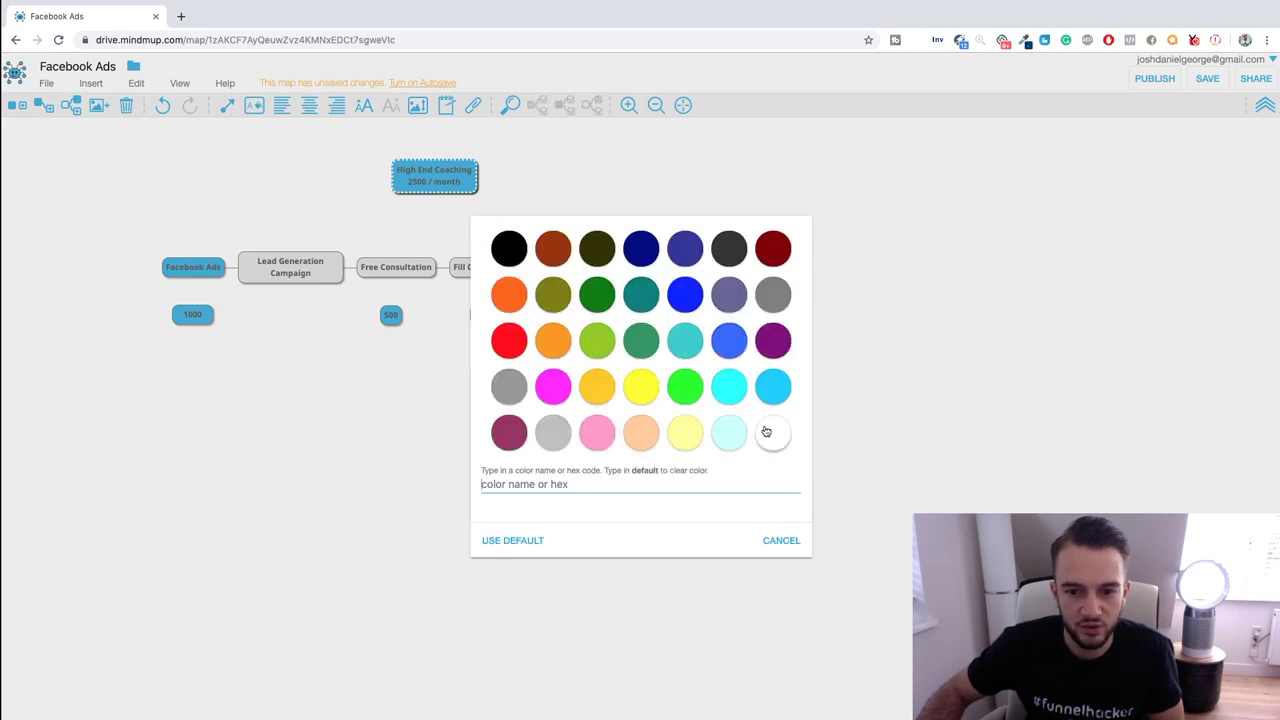
left_click(768, 431)
left_click(776, 540)
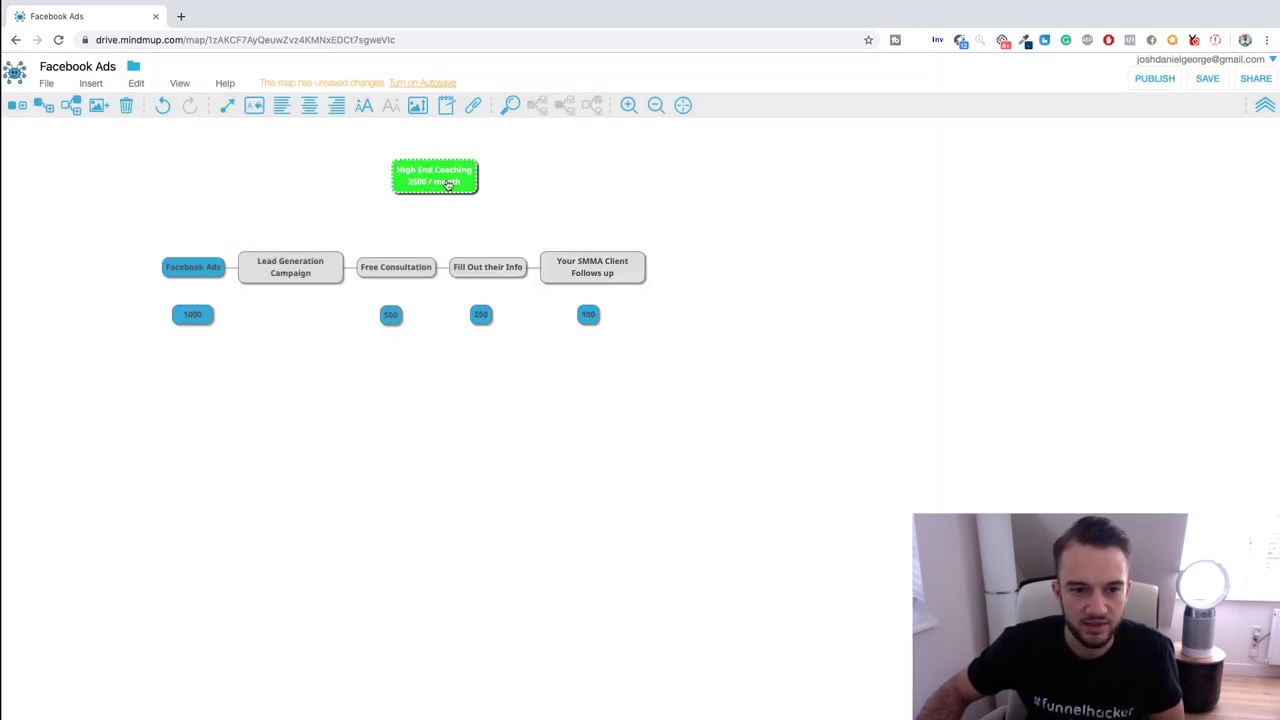
left_click(254, 105)
left_click(586, 348)
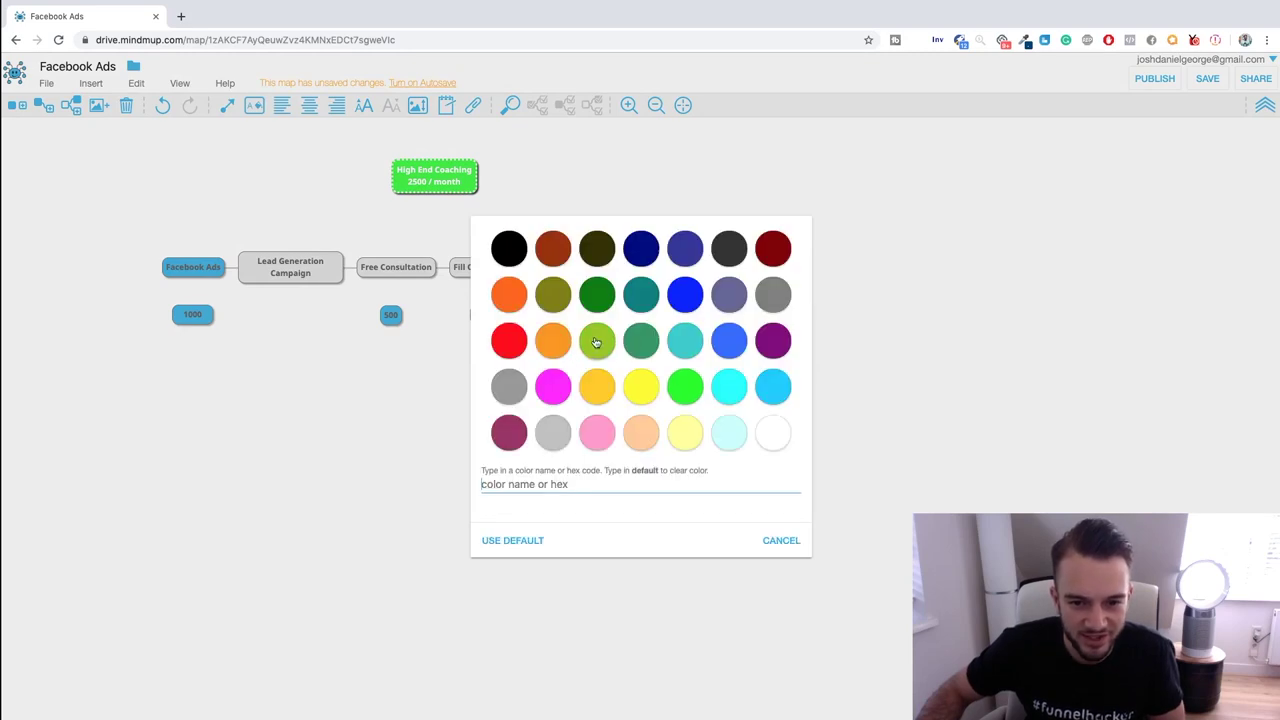
left_click(778, 540)
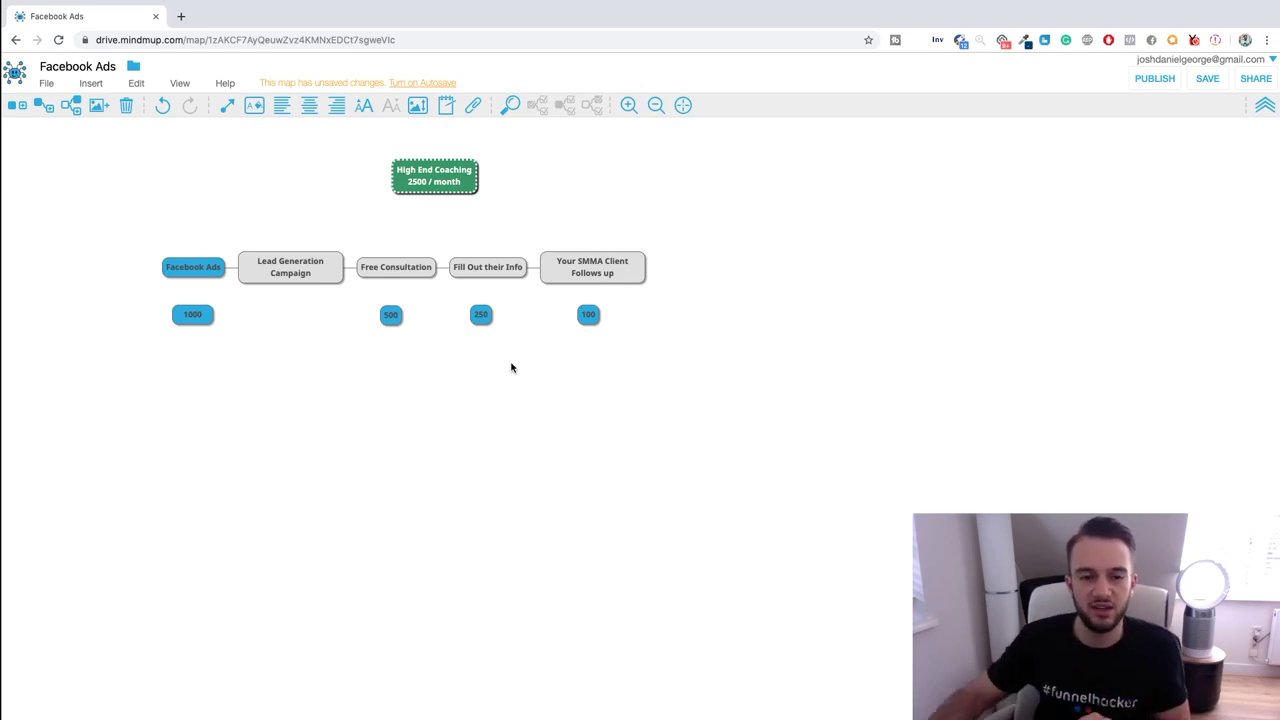
left_click_drag(486, 274, 603, 283)
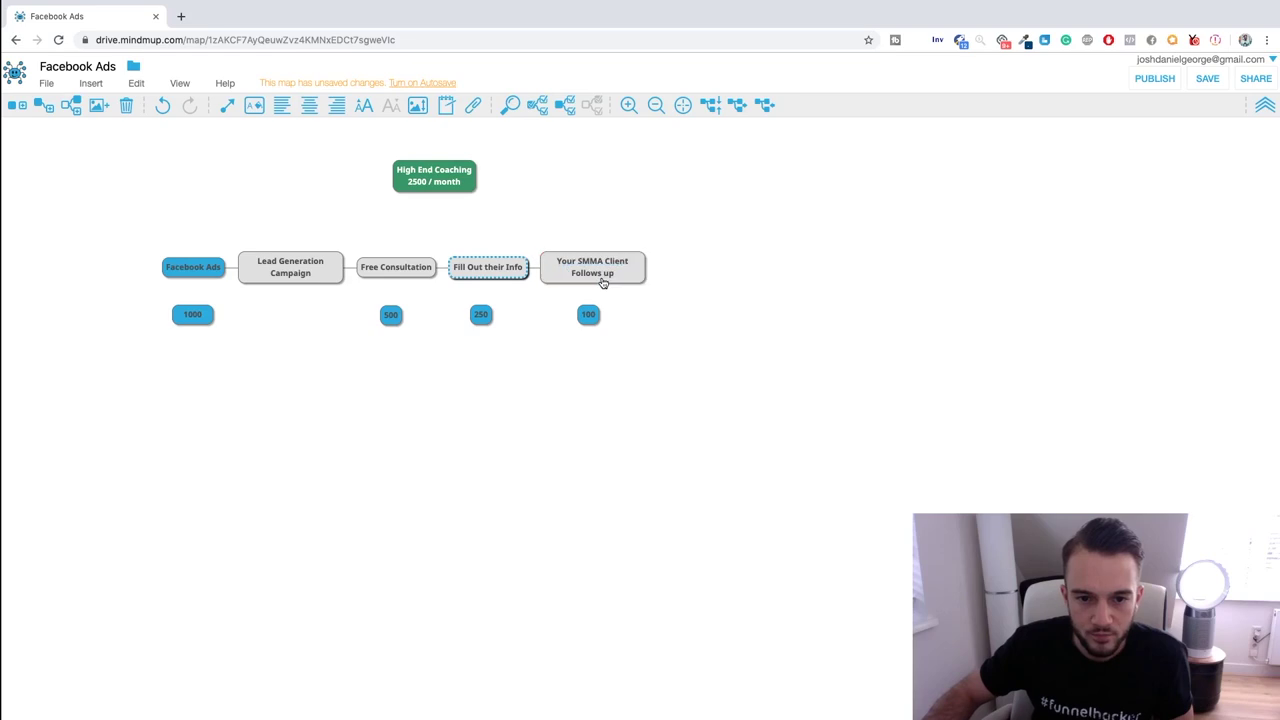
Step: Shift Fill Out their Info right above 250 and move the 100 box under Your SMMA Client
key("ctrl+v")
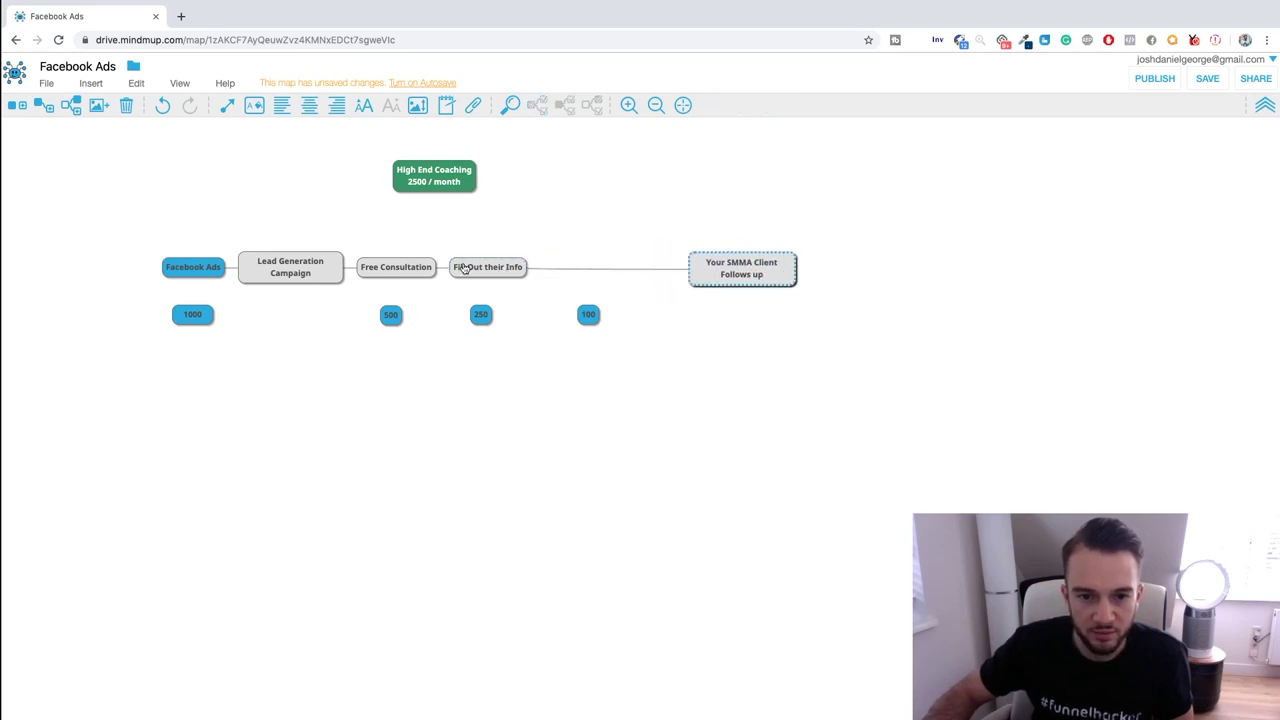
left_click_drag(577, 271, 585, 275)
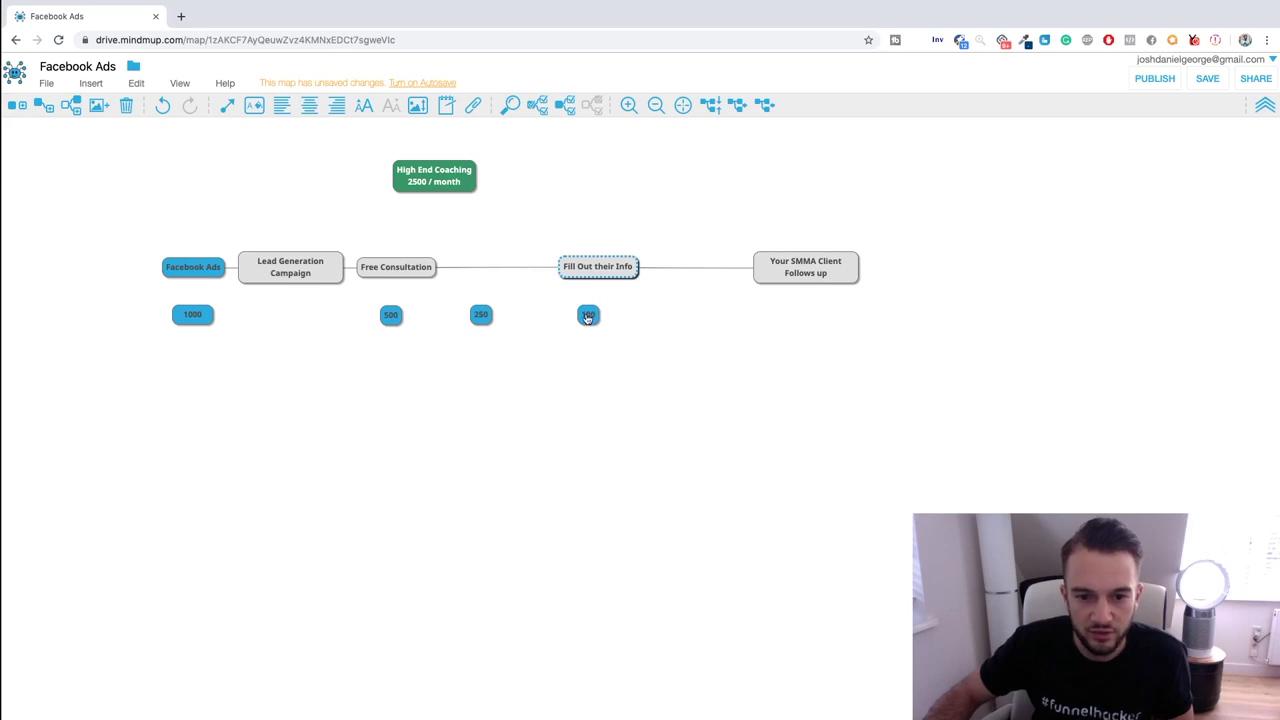
left_click_drag(481, 315, 589, 316)
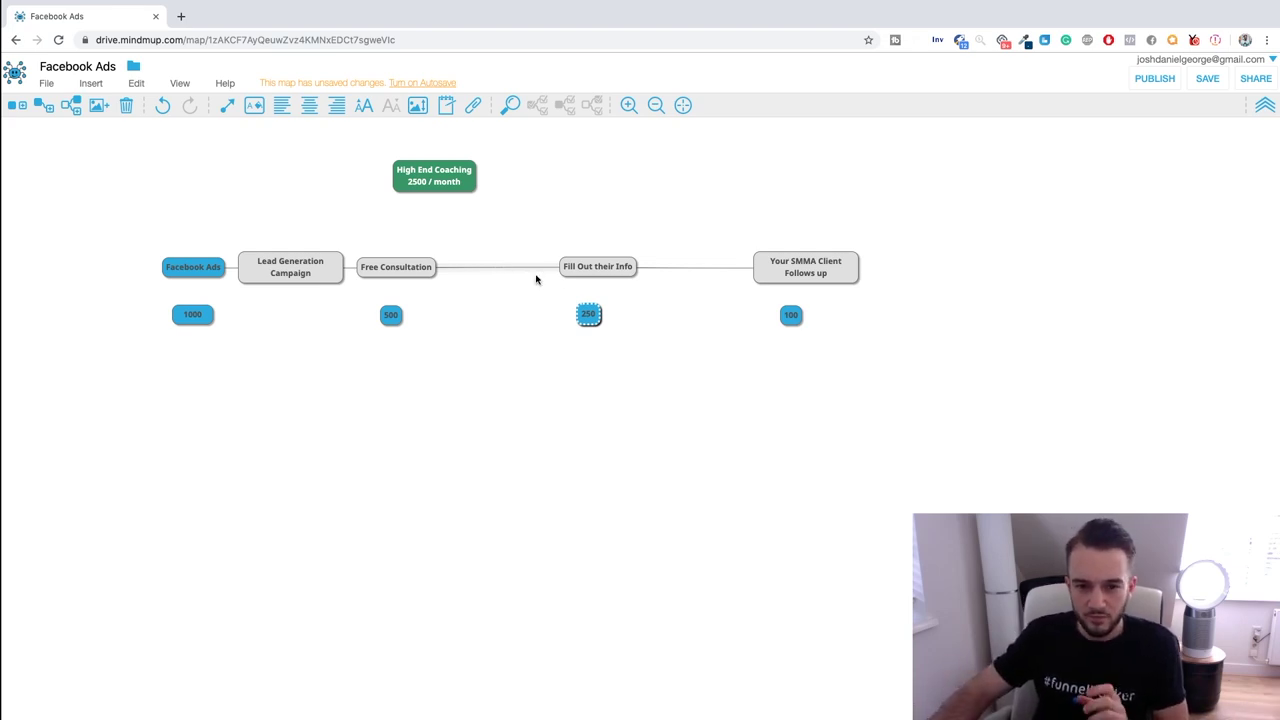
mouse_move(580, 268)
left_mouse_down()
mouse_move(617, 286)
mouse_move(634, 314)
left_mouse_up()
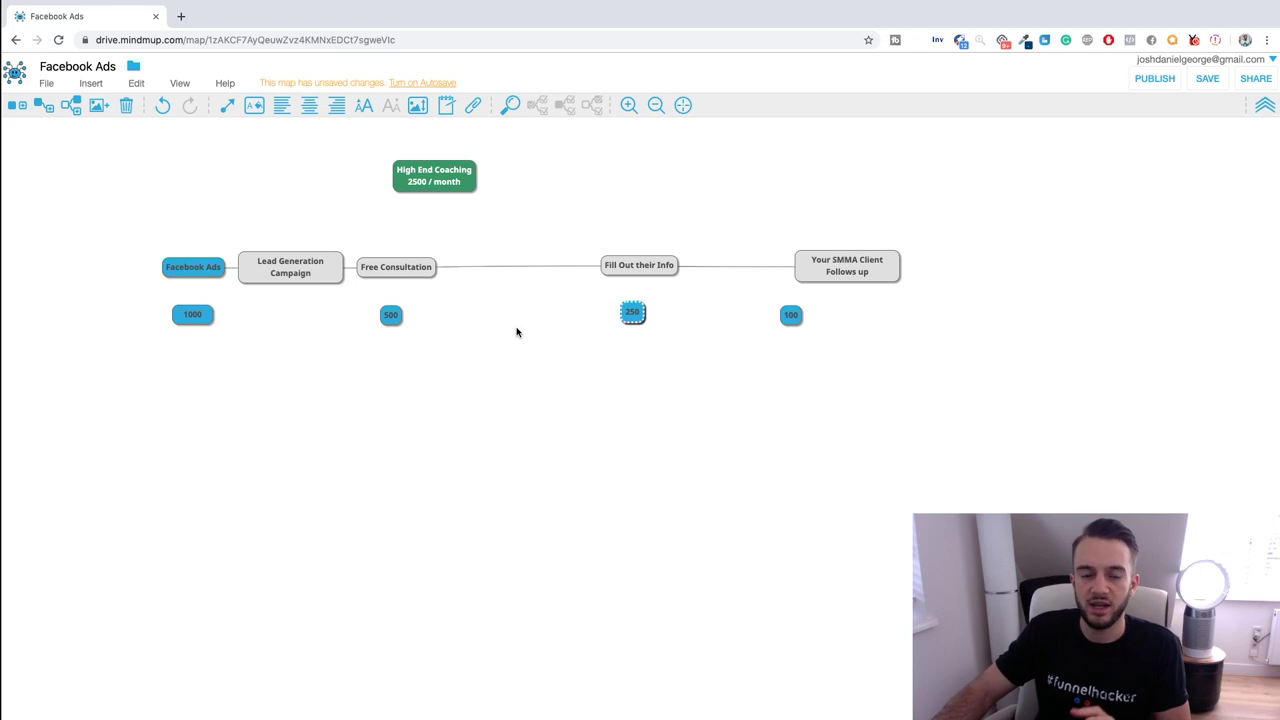
Step: Add a 'Qualifying Questions' node above the row between Free Consultation and Fill Out their Info
left_click(504, 266)
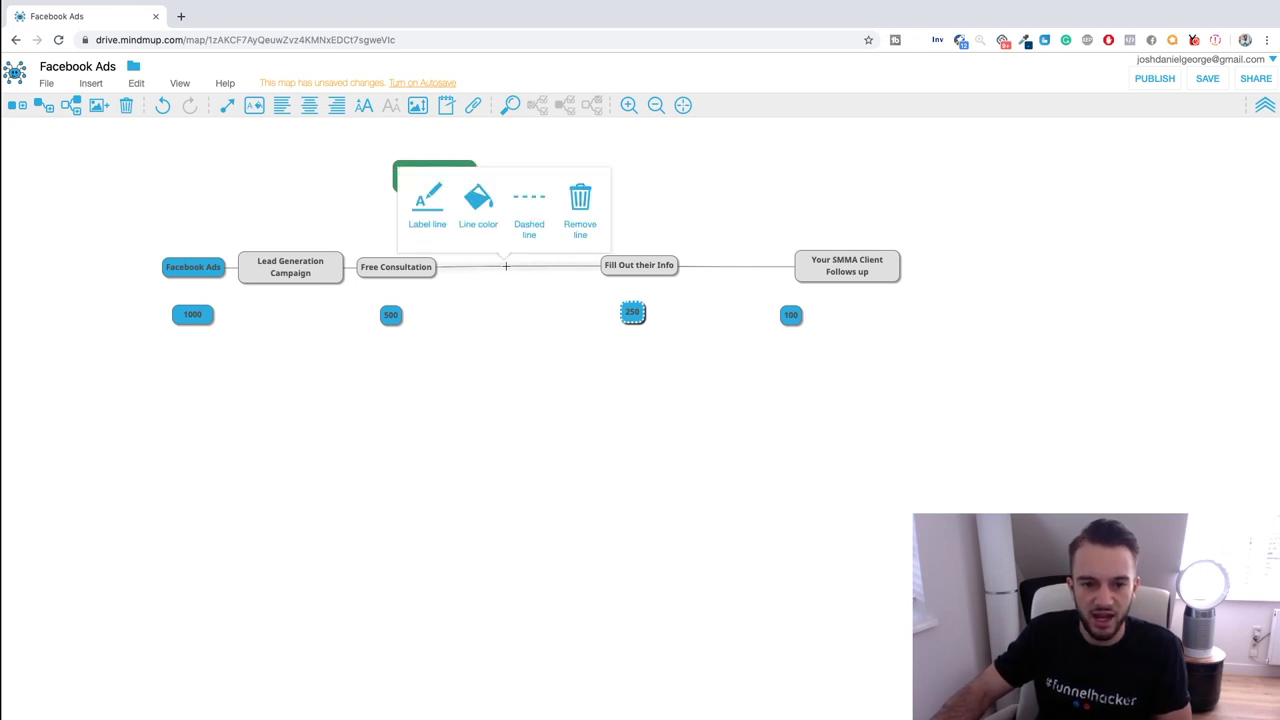
left_click(20, 105)
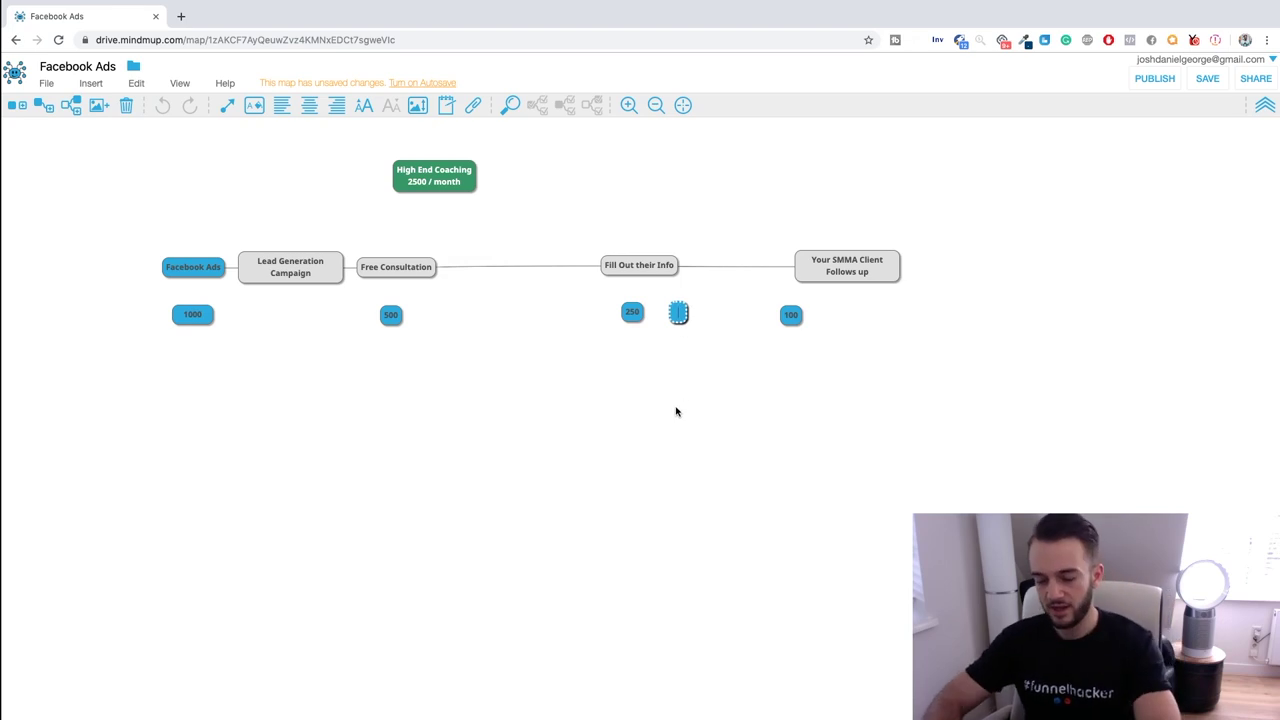
type("Questions")
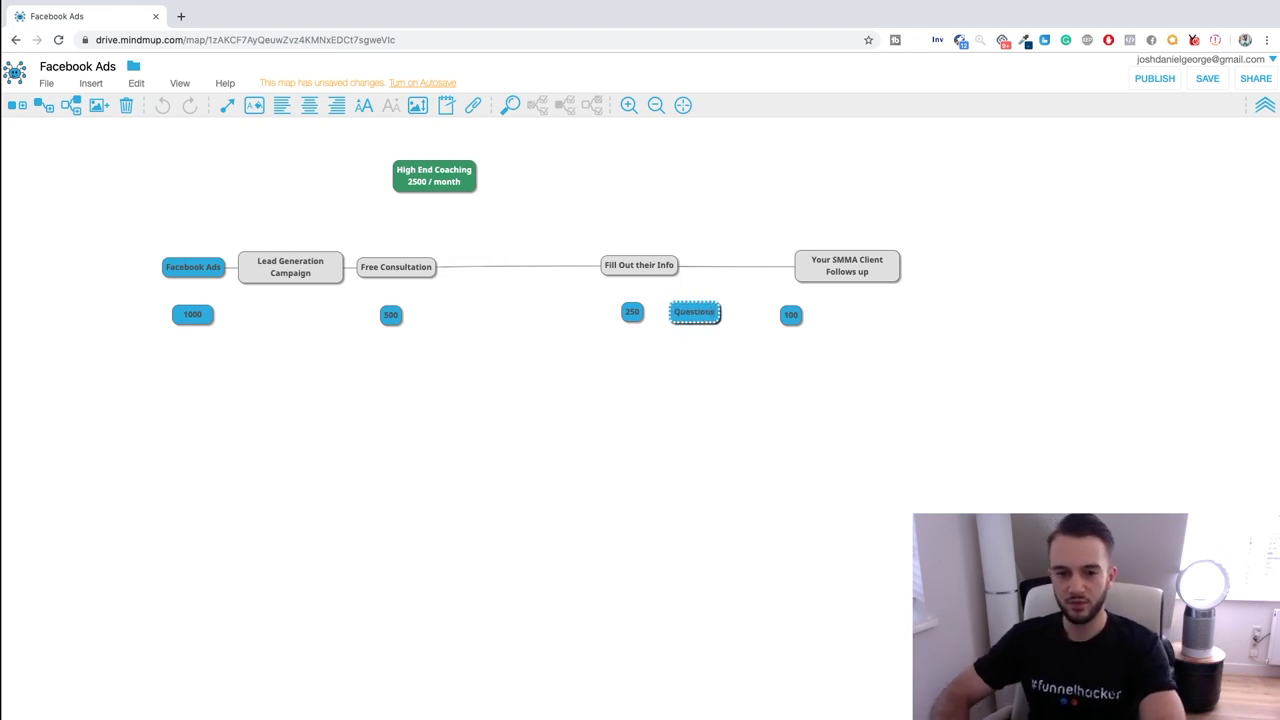
key("Home")
type("Qualify ")
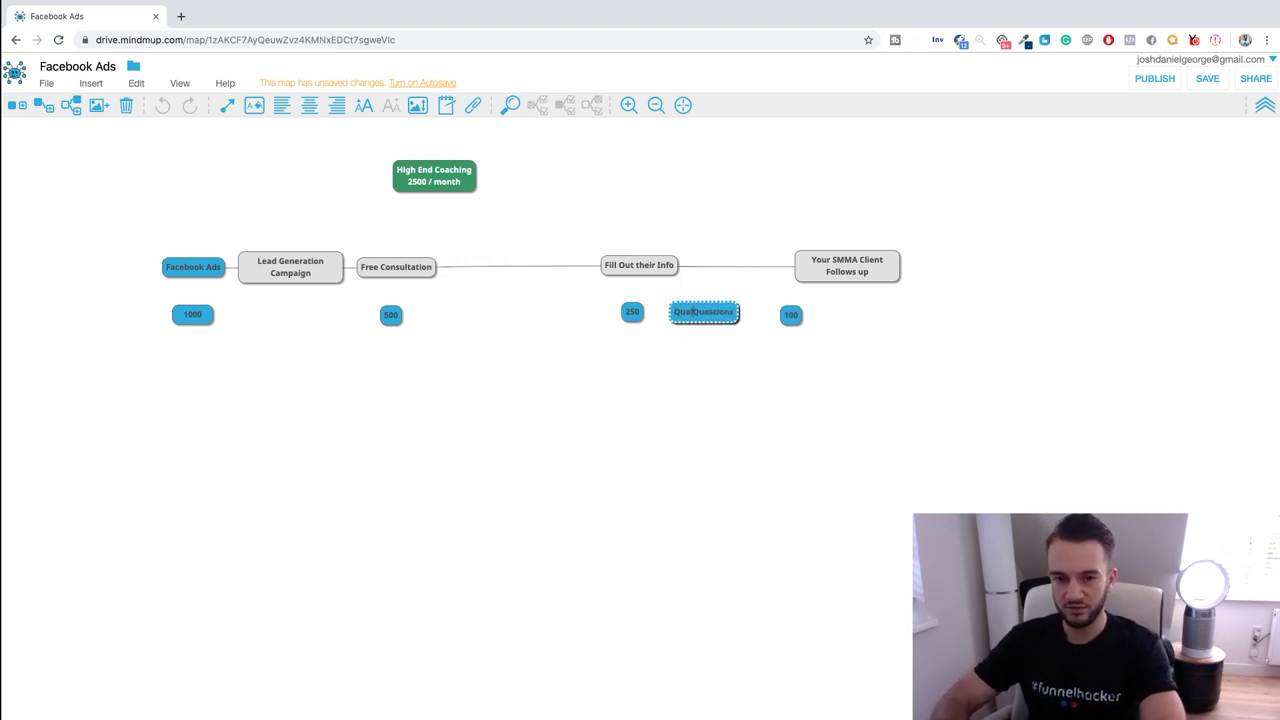
type("ing")
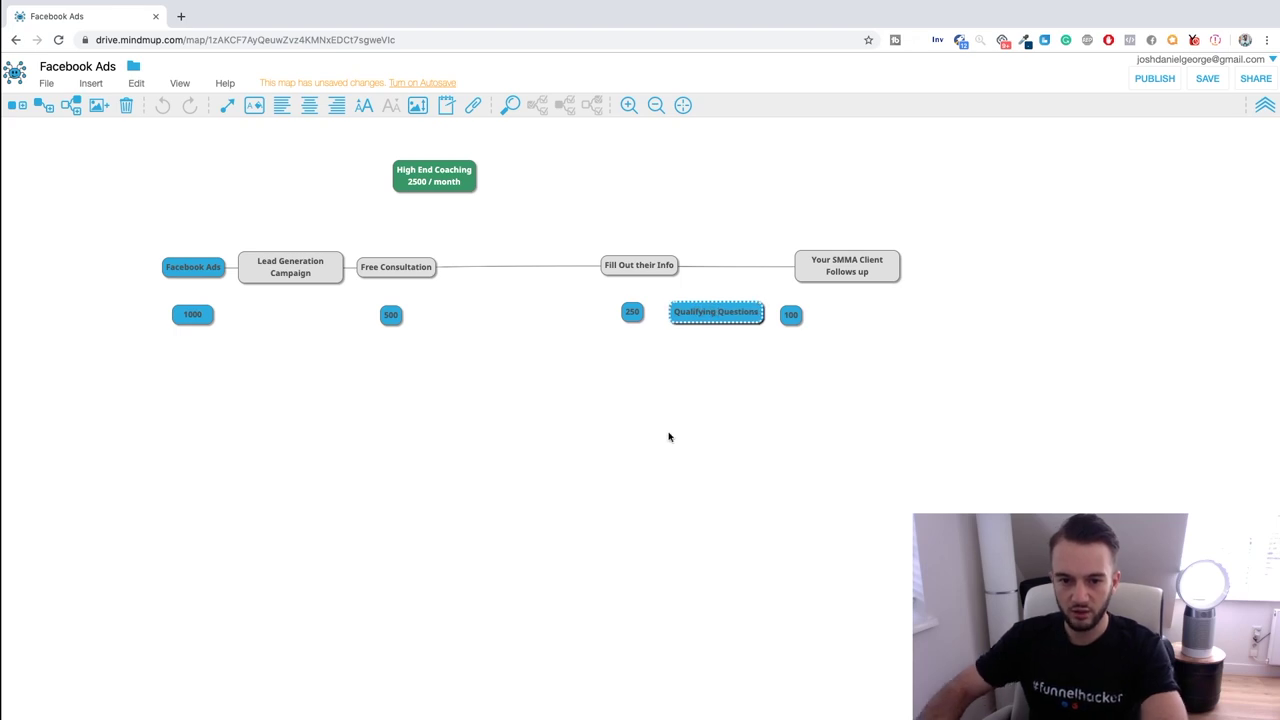
key("Return")
left_click_drag(714, 318, 511, 271)
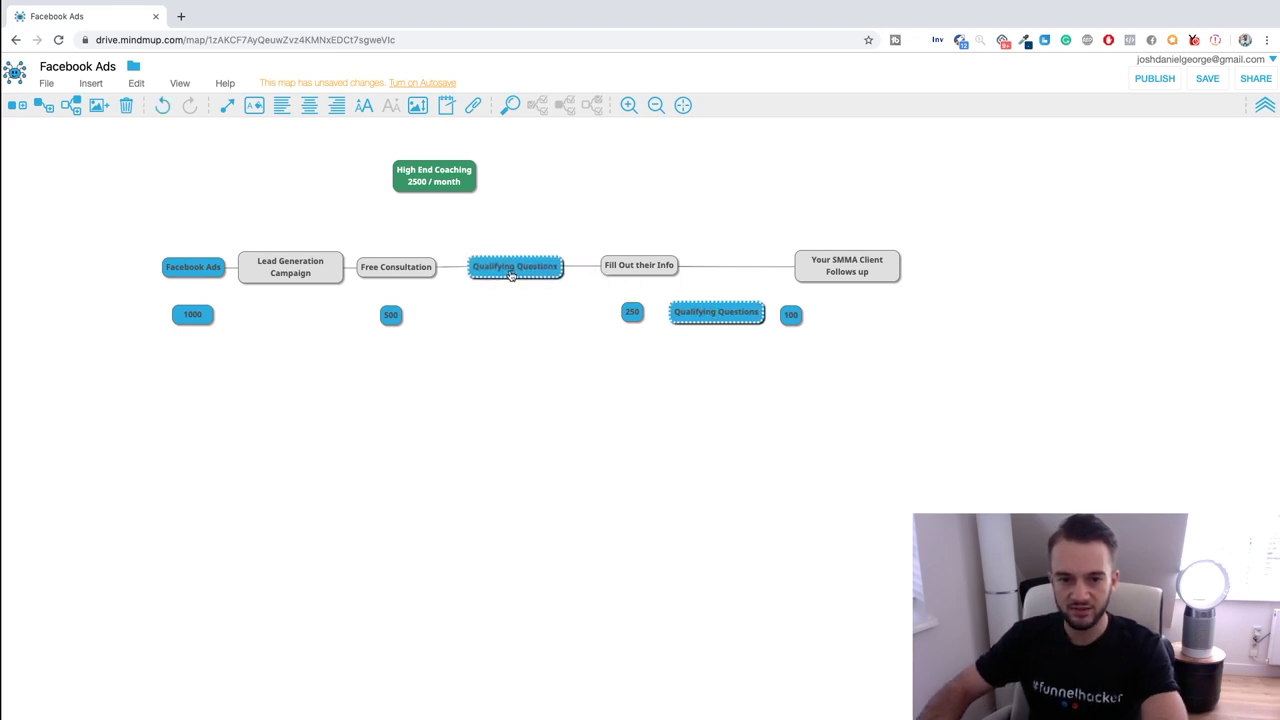
left_click(71, 105)
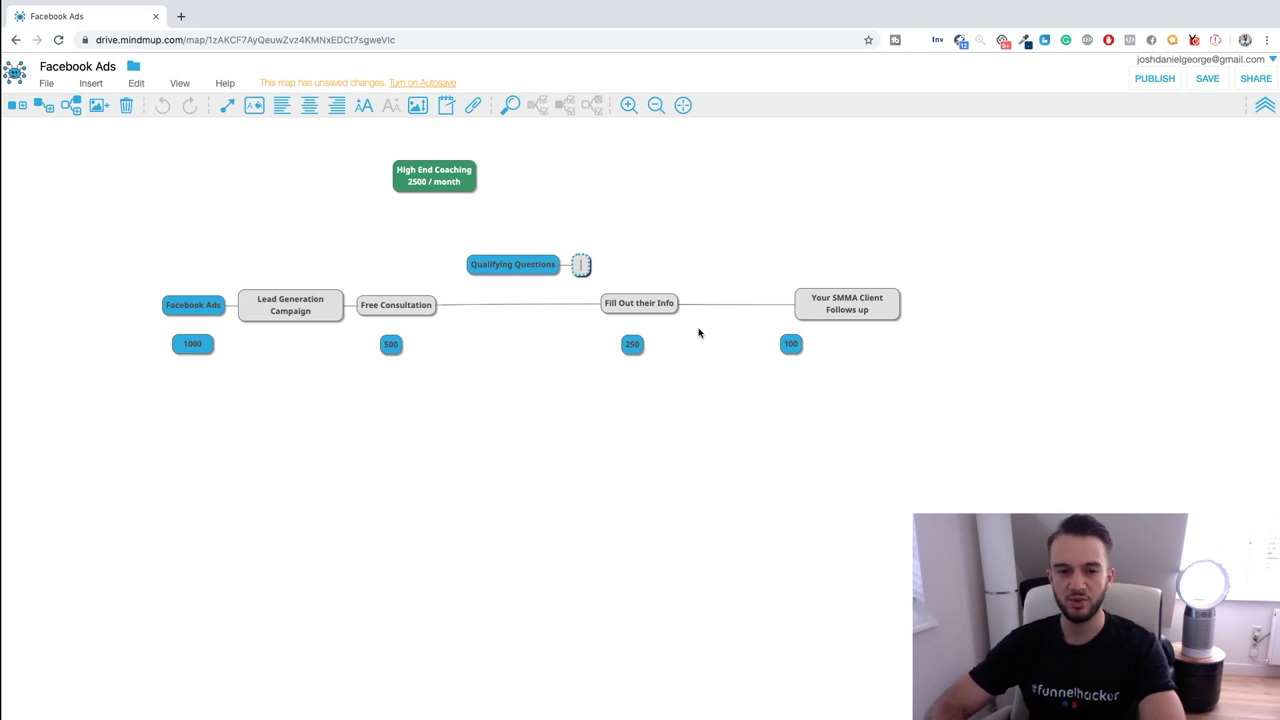
Step: Add the question about the budget to spend on Vegan Coaching beside Qualifying Questions
type("What is m")
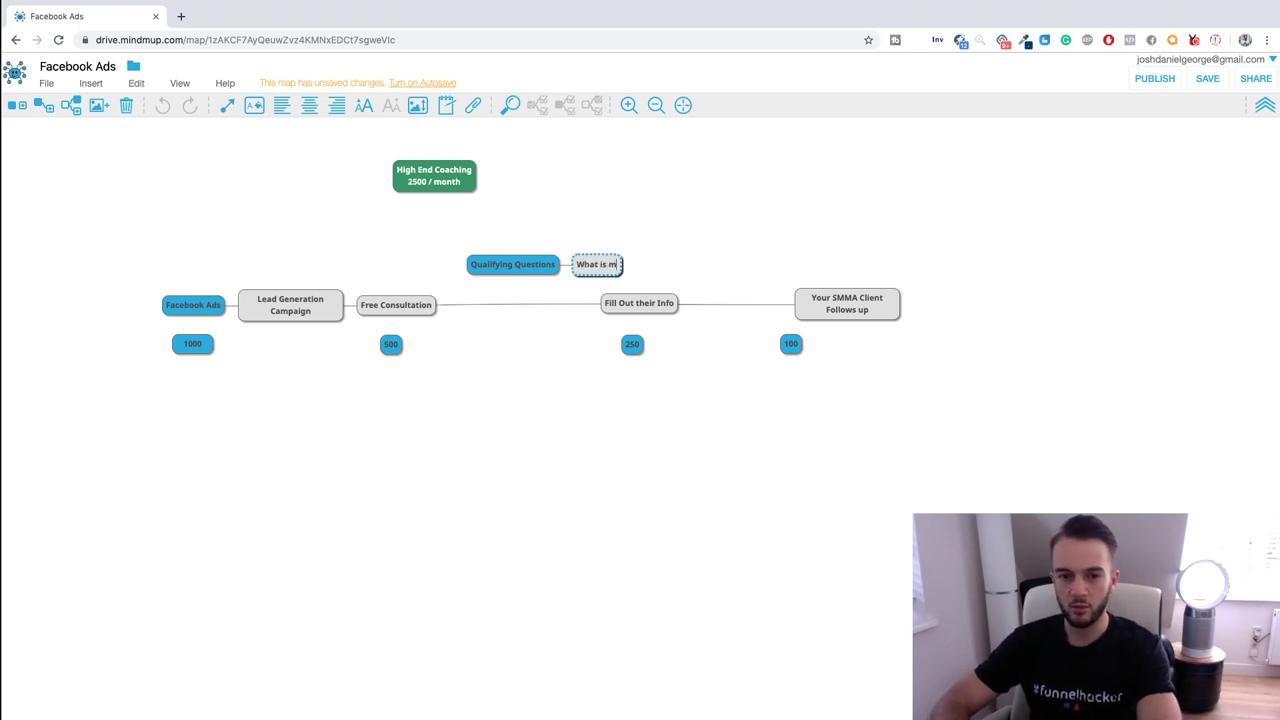
key("BackSpace")
type("the budget")
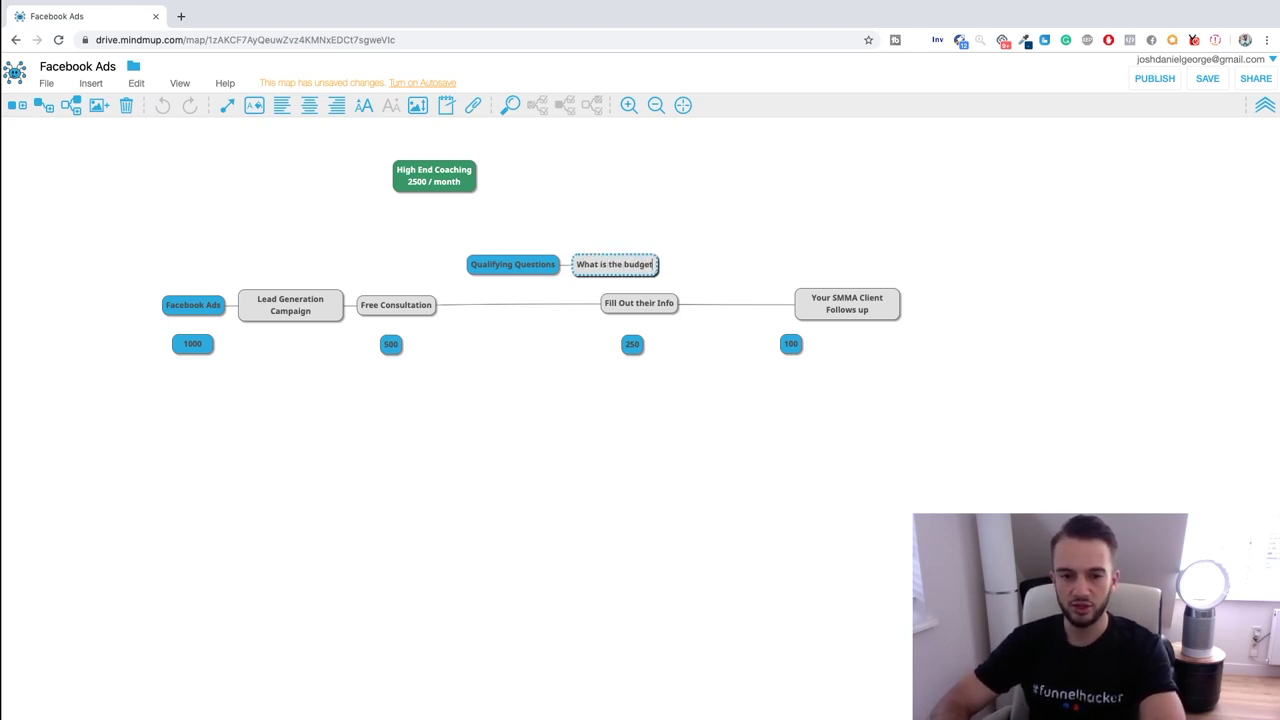
type(" I am willing to spe")
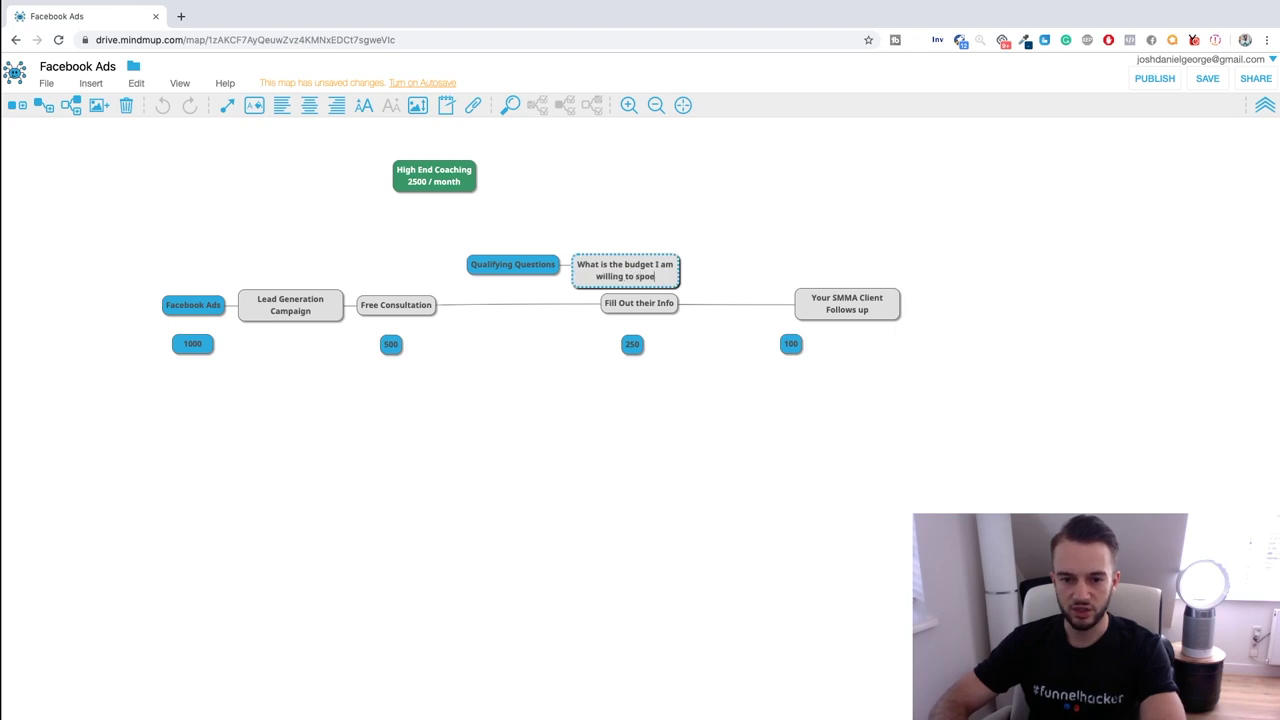
key("BackSpace")
key("BackSpace")
type("end on ")
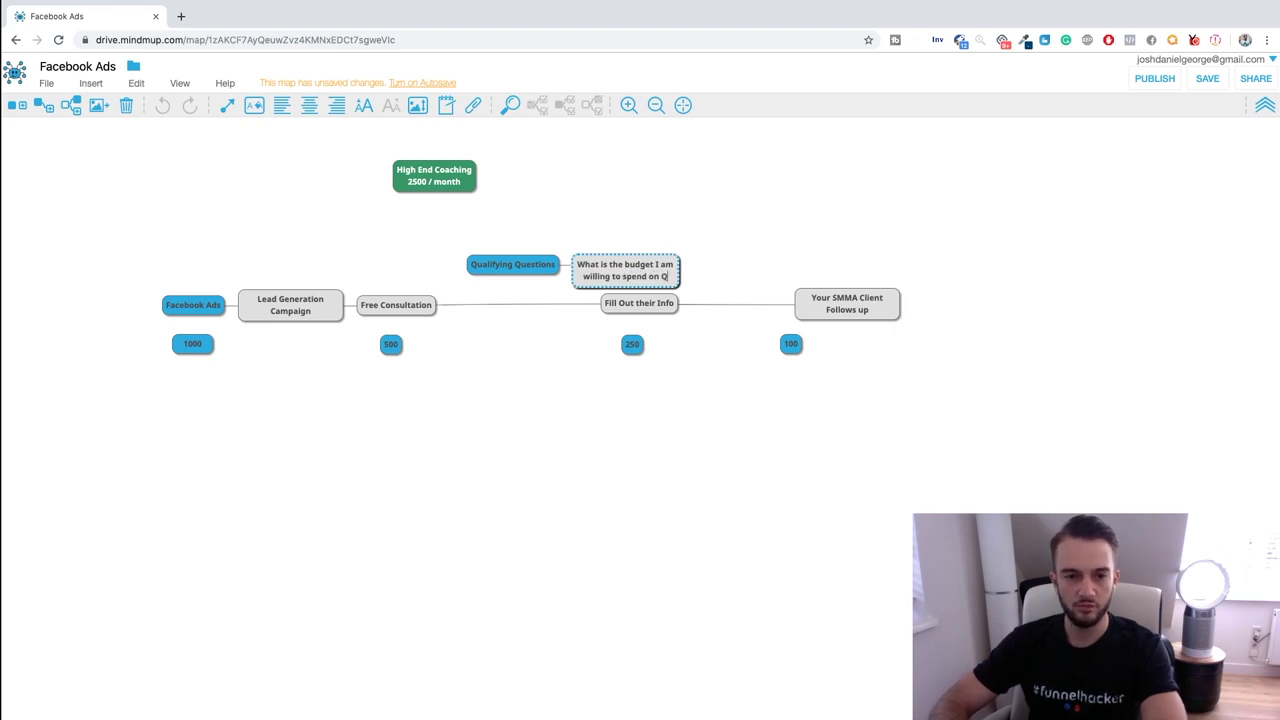
type("Vega")
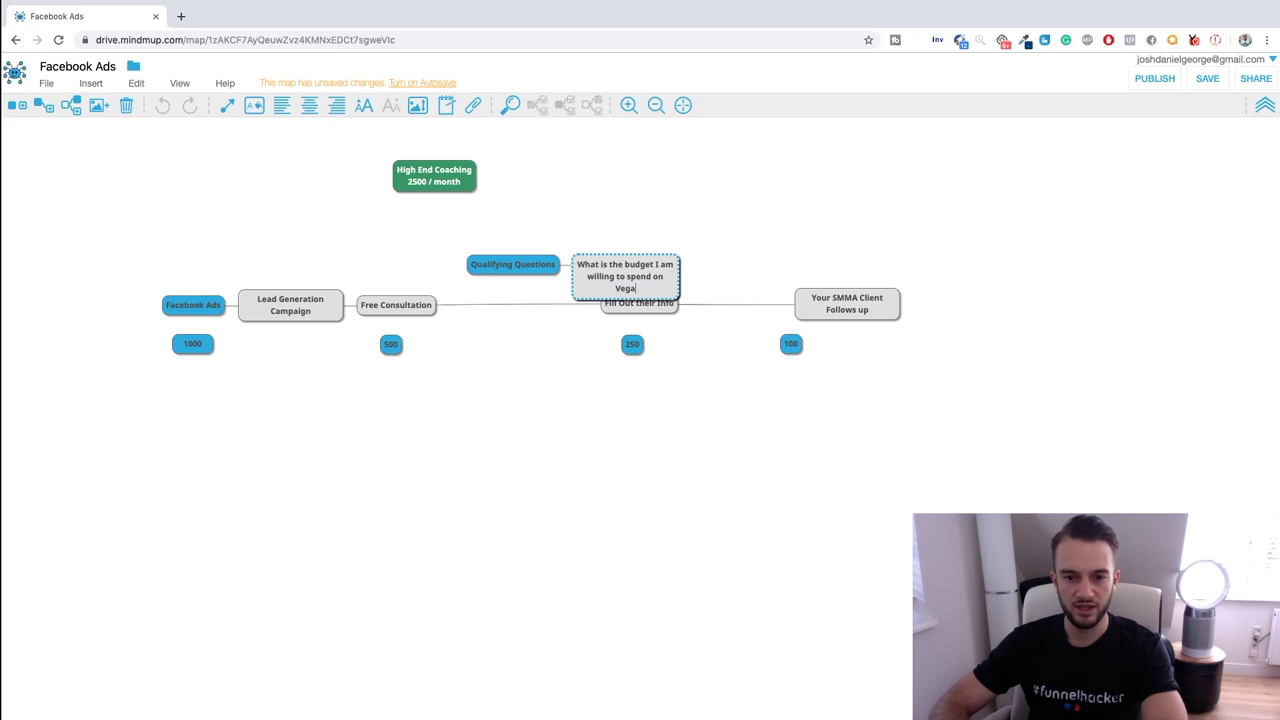
type("n Coaching")
key("Return")
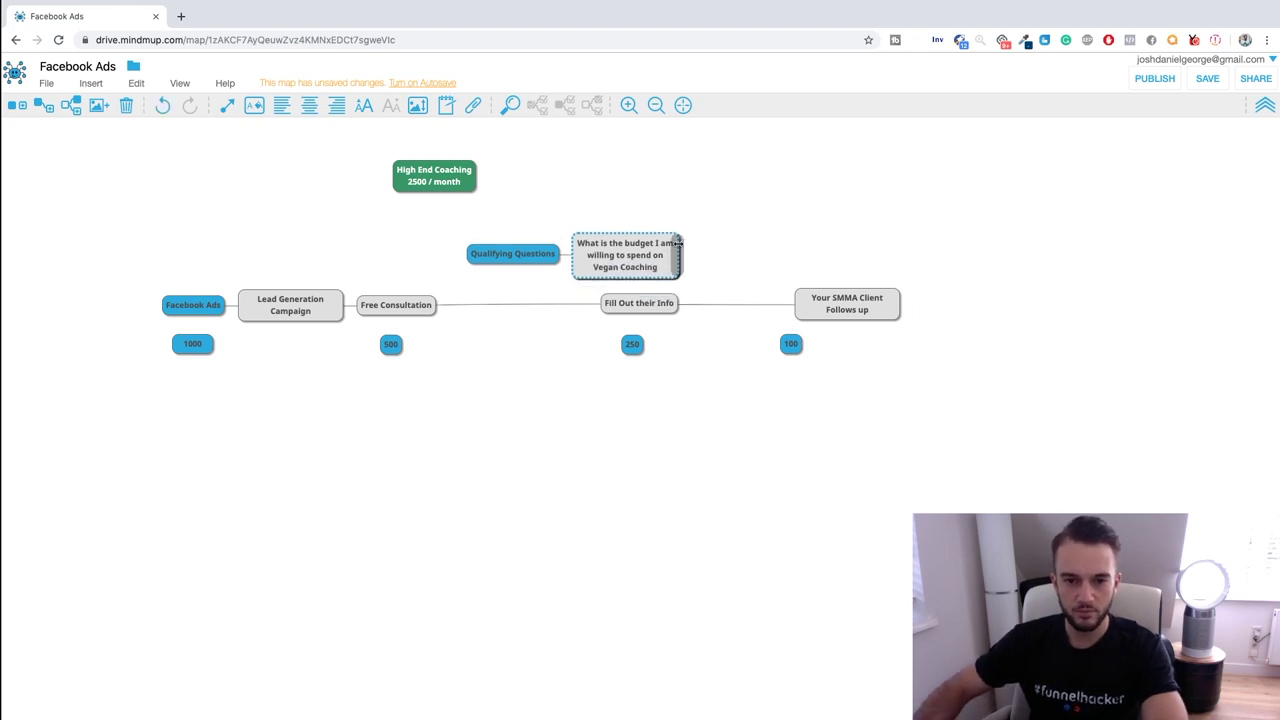
left_click_drag(628, 247, 652, 205)
Step: Add 'How determined am I to switch from eating meat to eating greens' above the budget question
left_click(44, 108)
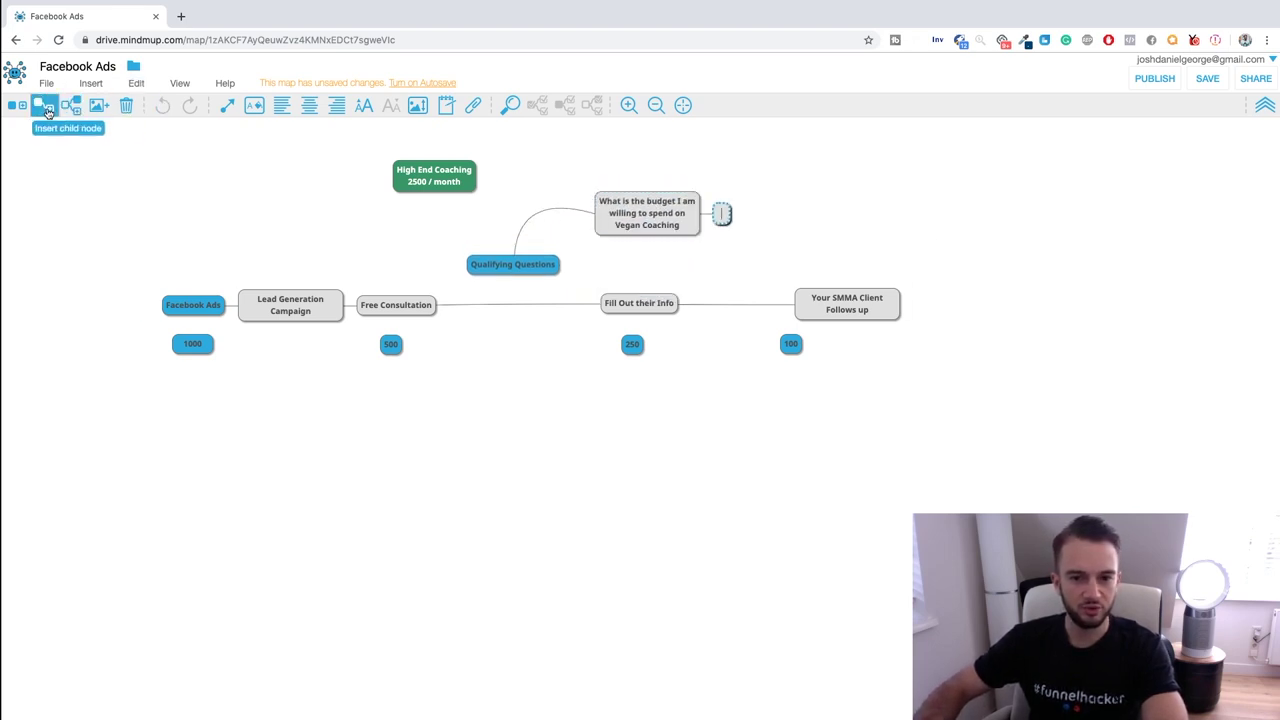
type("How de")
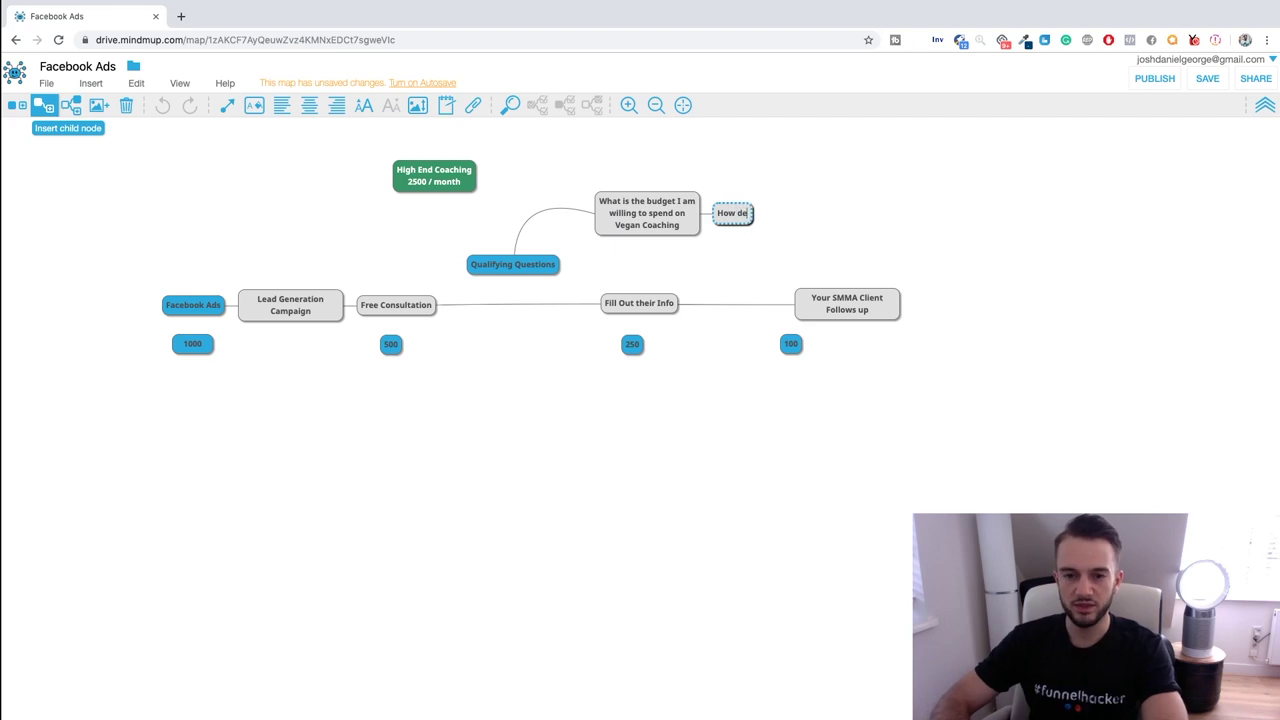
type("termined am I d")
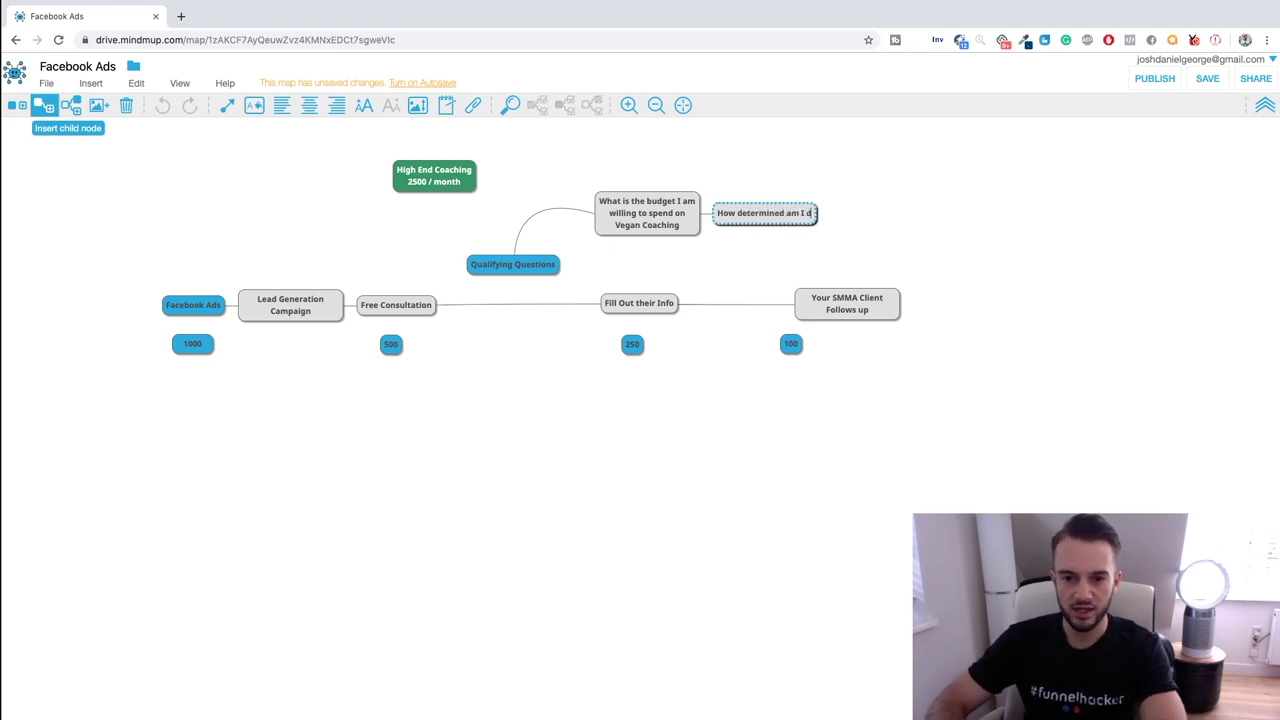
key("BackSpace")
type("to ")
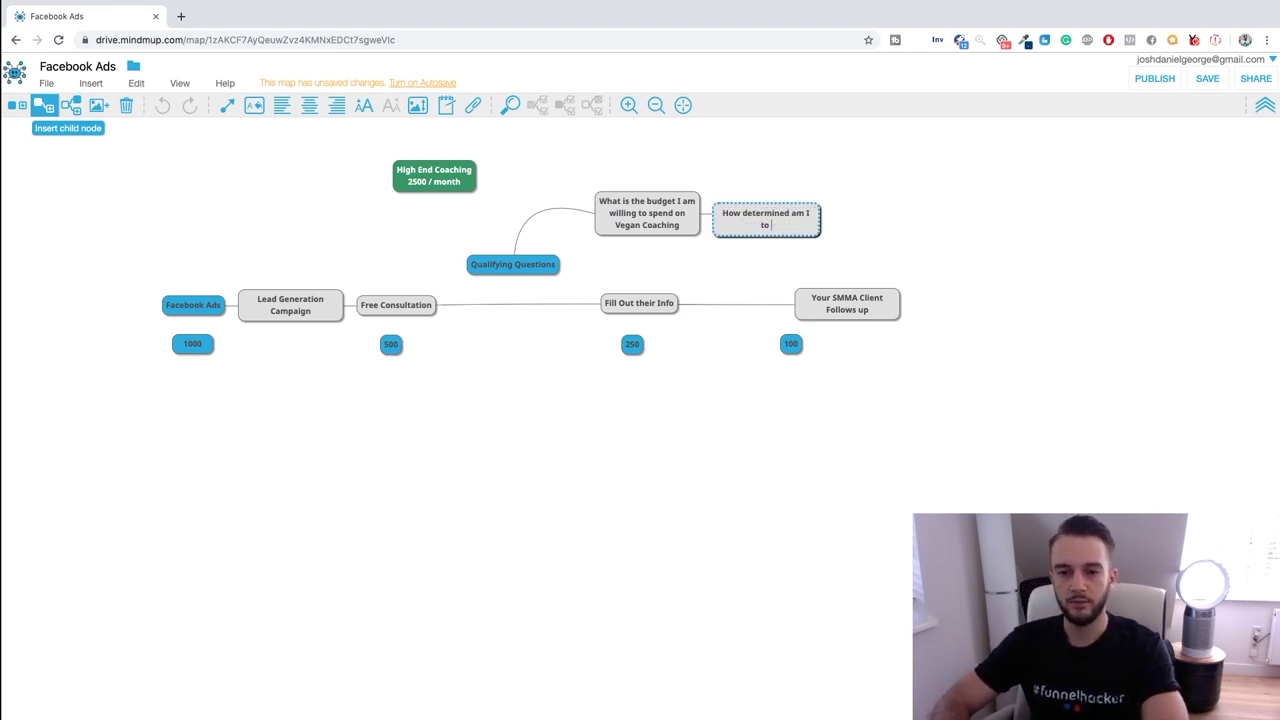
type("switch from eati")
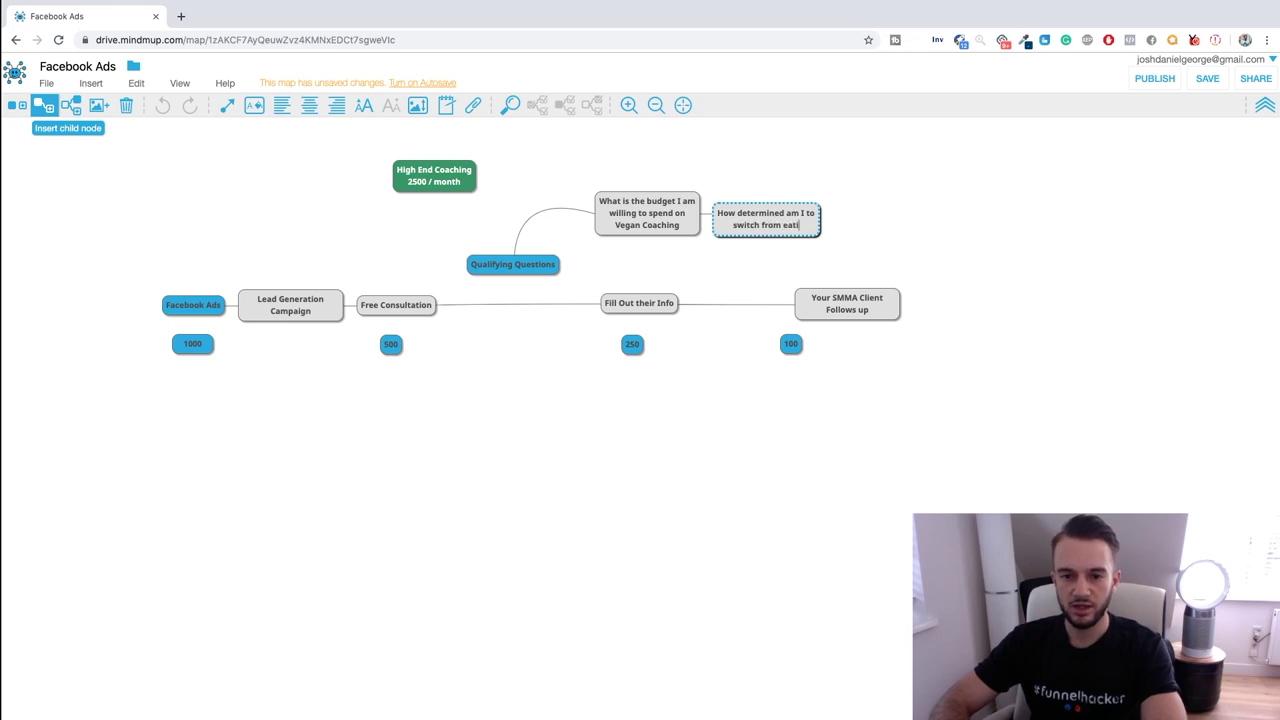
type("ng meat to eating")
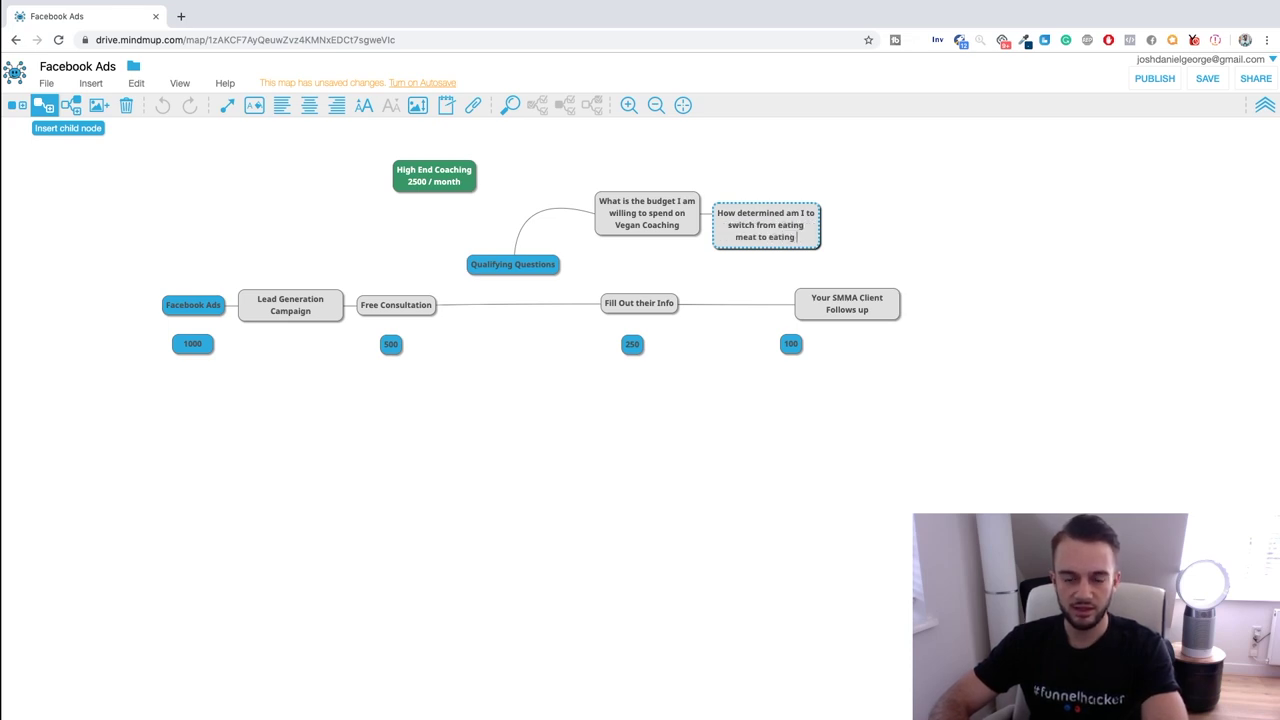
type(" greens")
left_click(825, 180)
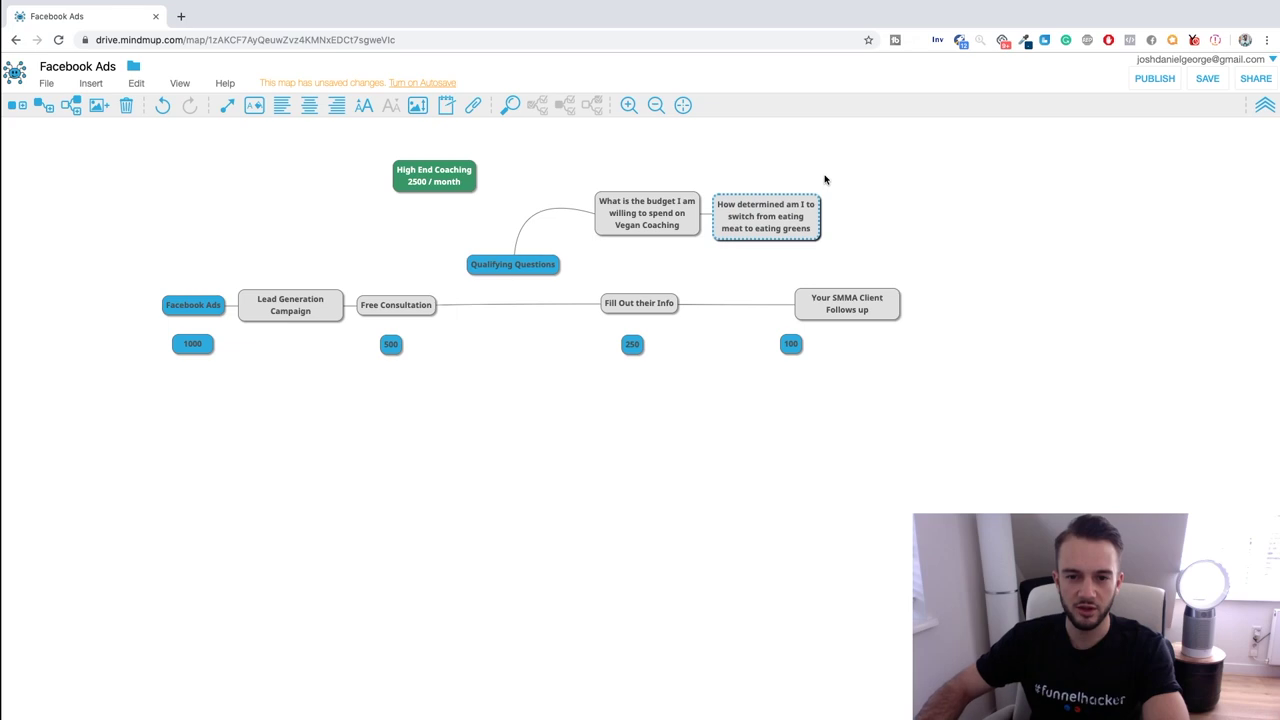
left_click_drag(773, 214, 773, 170)
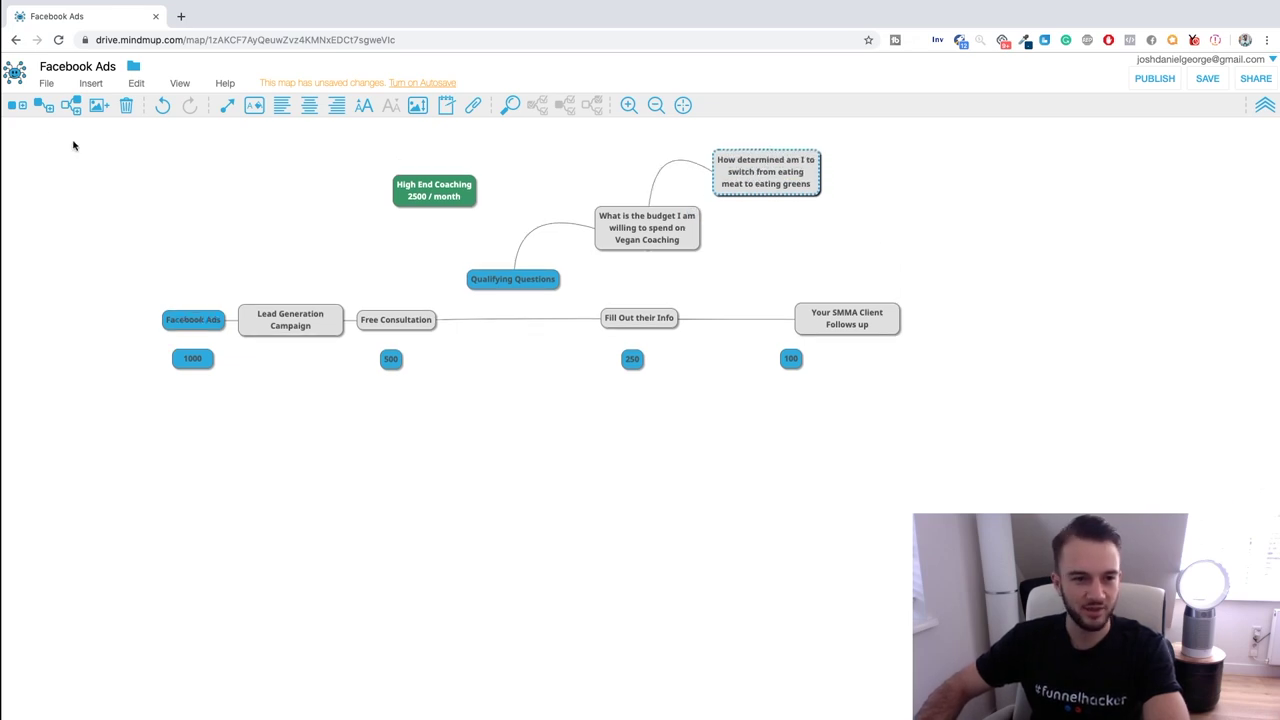
Step: Add 'What is the reason for the free consultation?' and attach it under the budget question
left_click(41, 107)
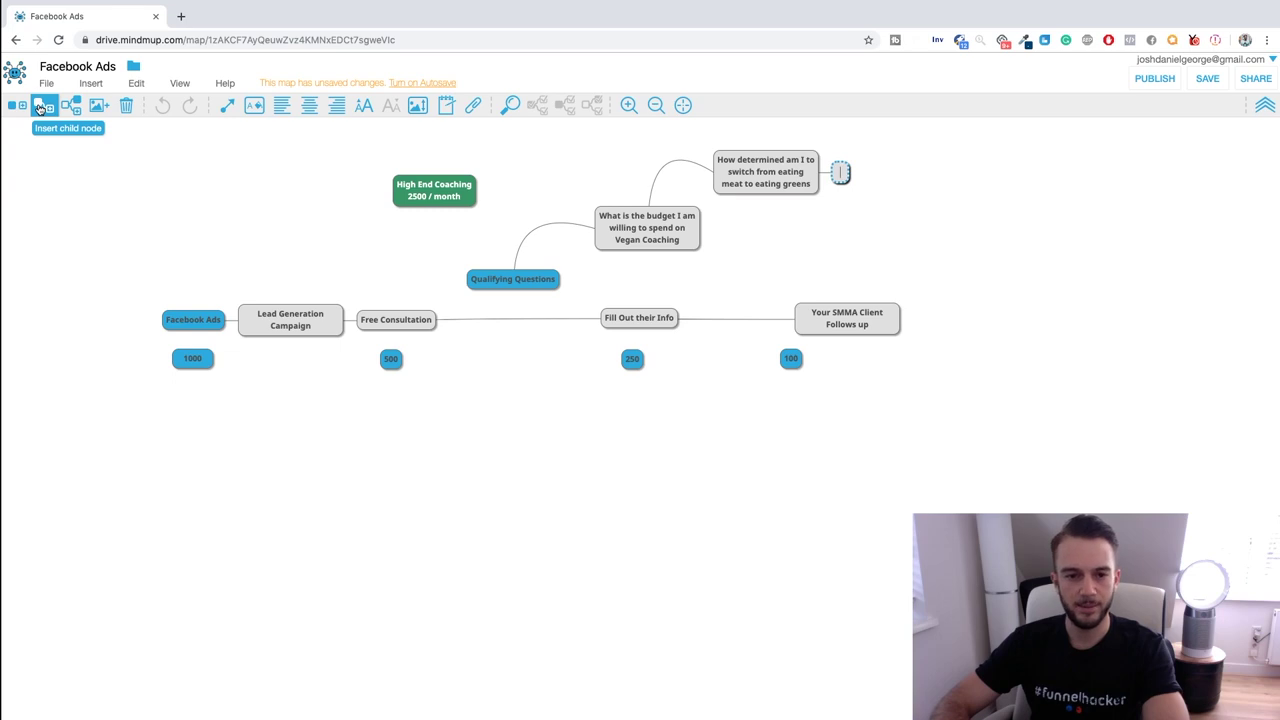
type("What is the")
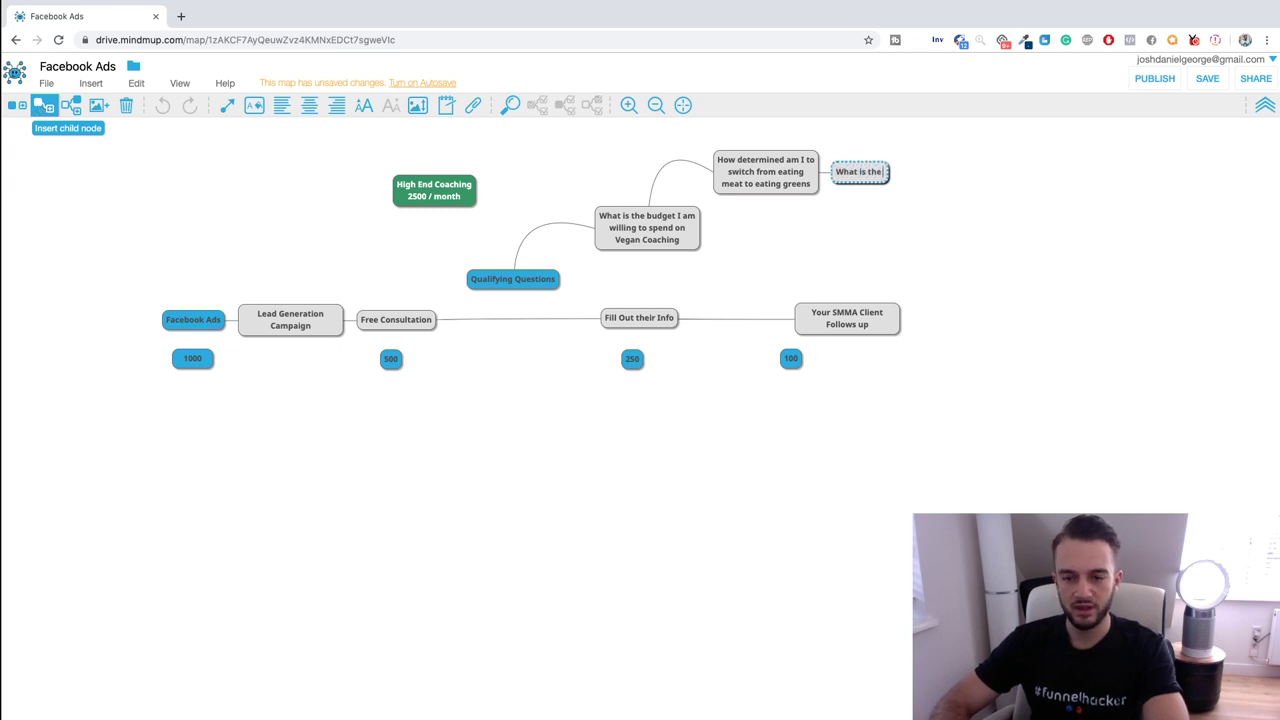
type(" reaso")
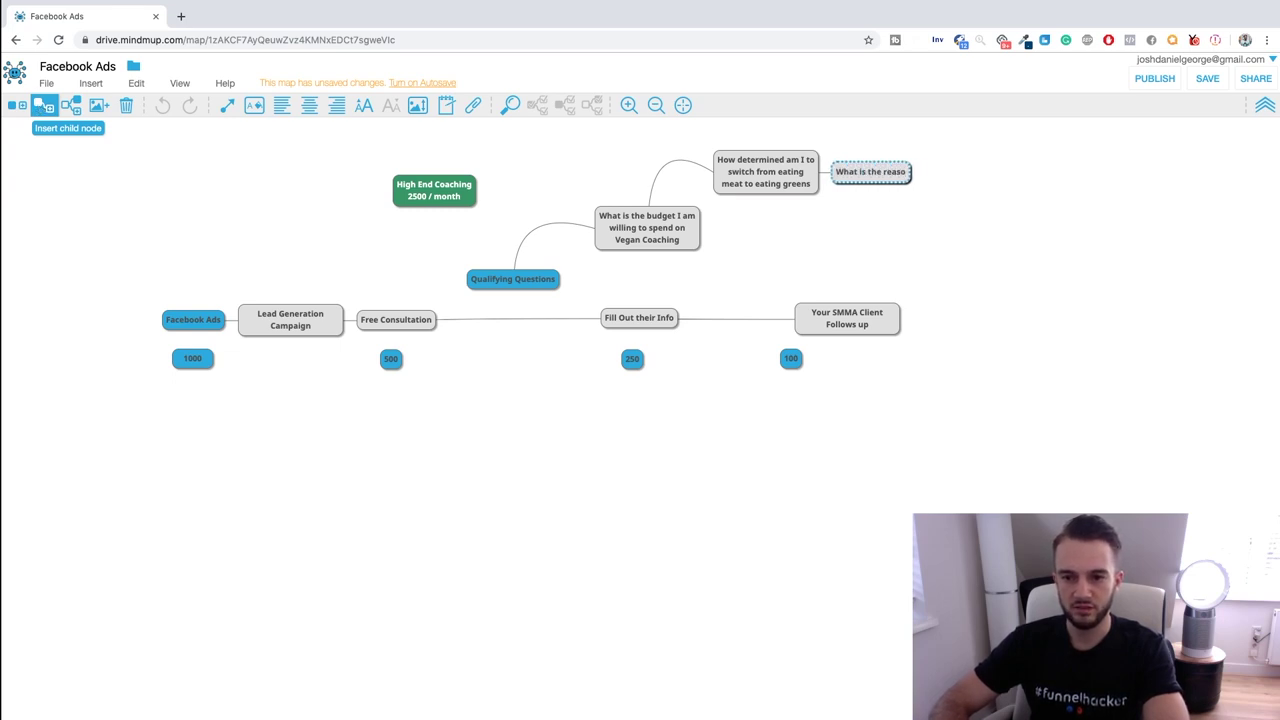
type("n for the d")
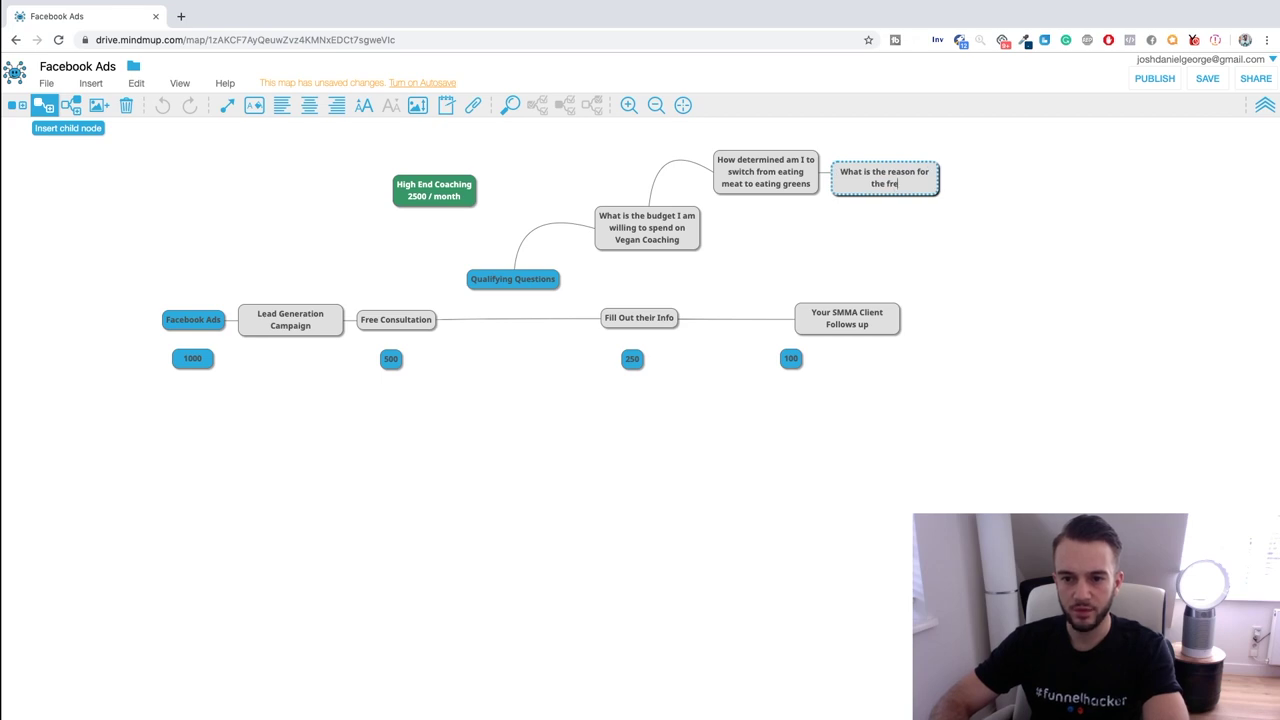
type("ltation?")
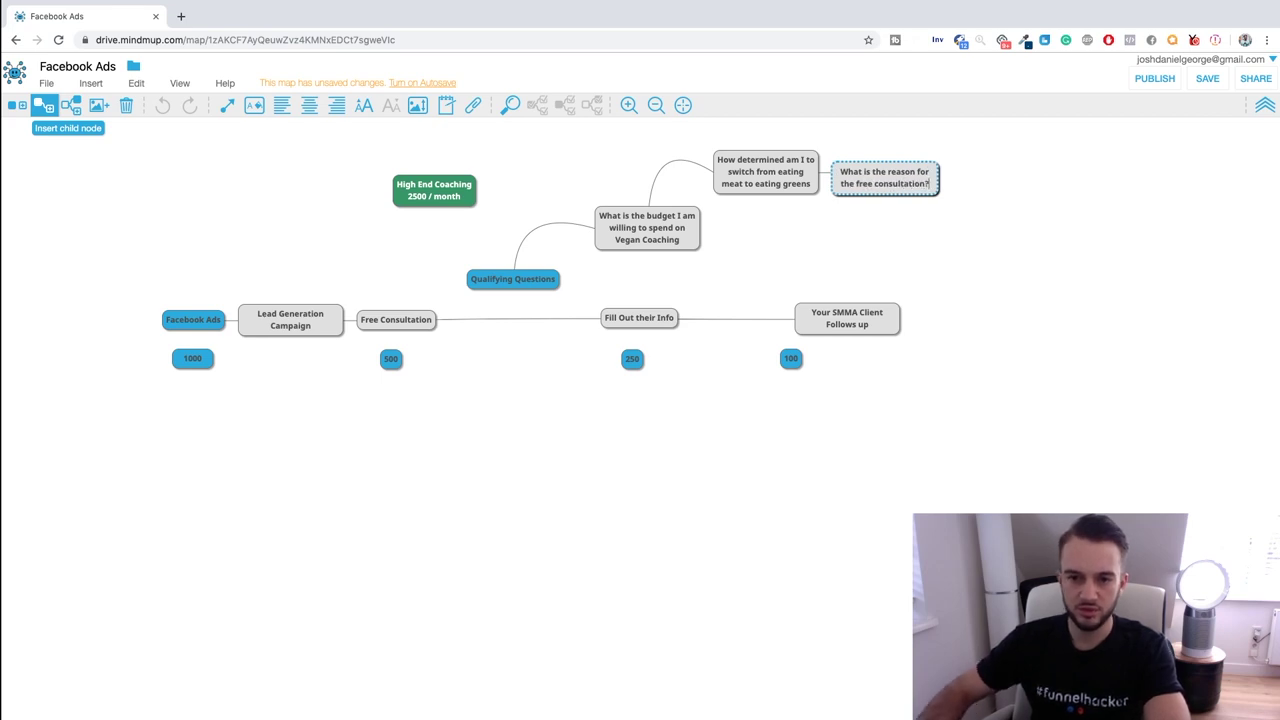
key("Return")
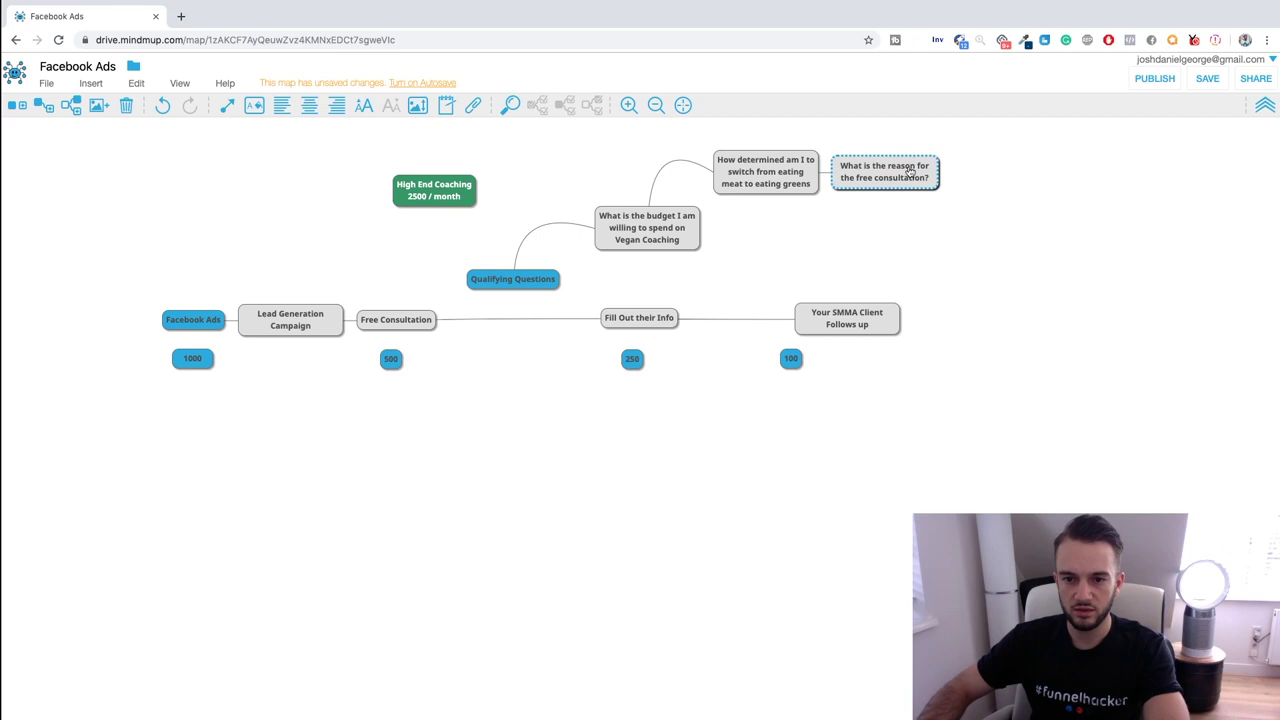
left_click_drag(908, 172, 896, 149)
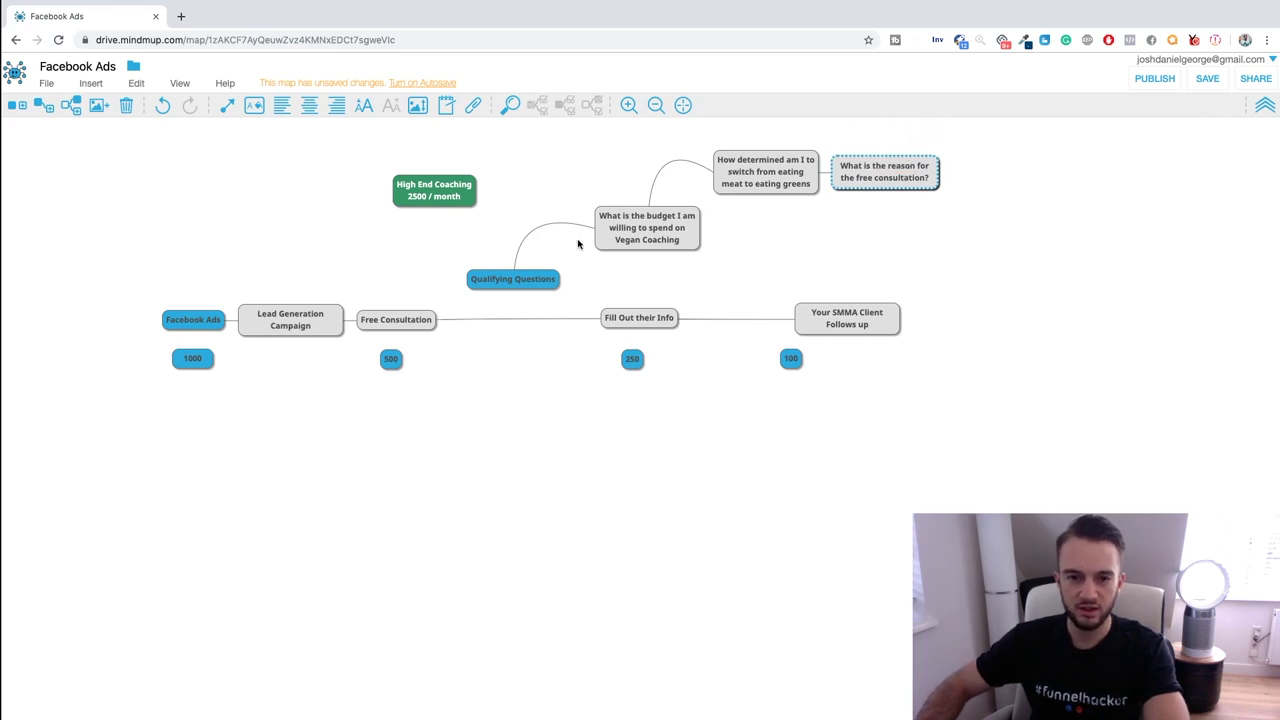
left_click_drag(651, 243, 655, 246)
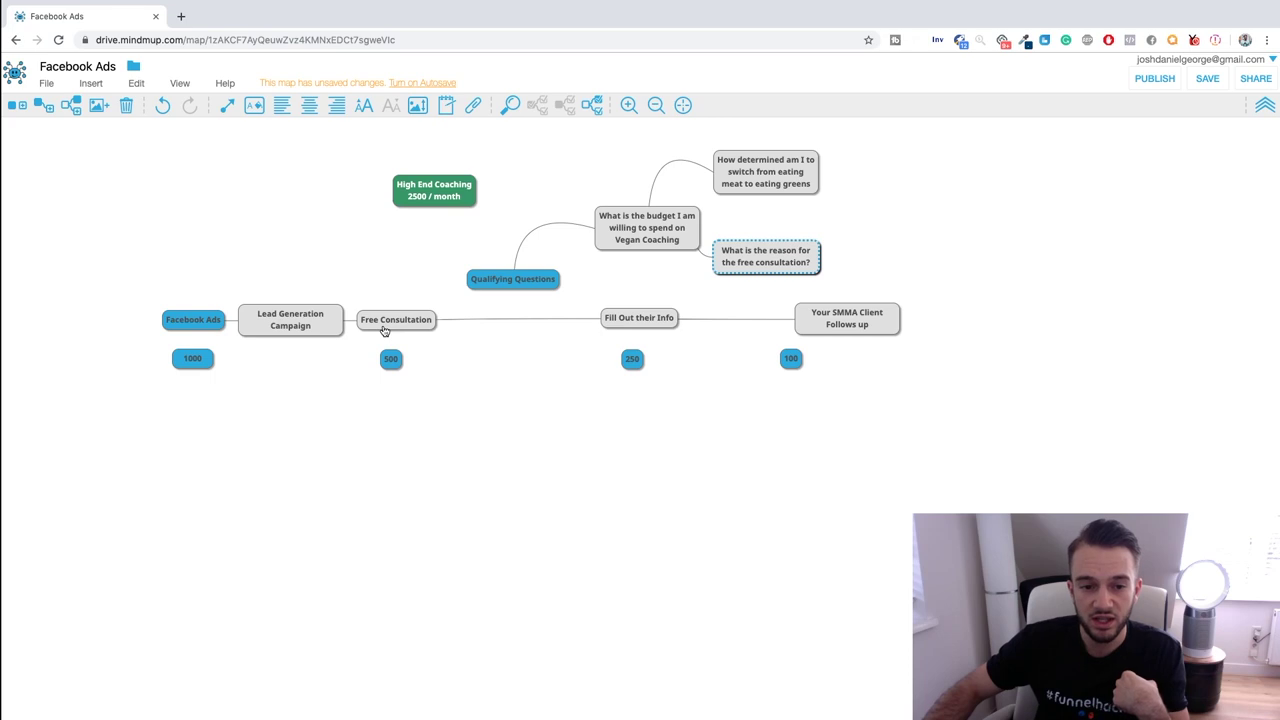
Step: Select the Fill Out their Info, question and High End Coaching nodes in turn
left_click(634, 327)
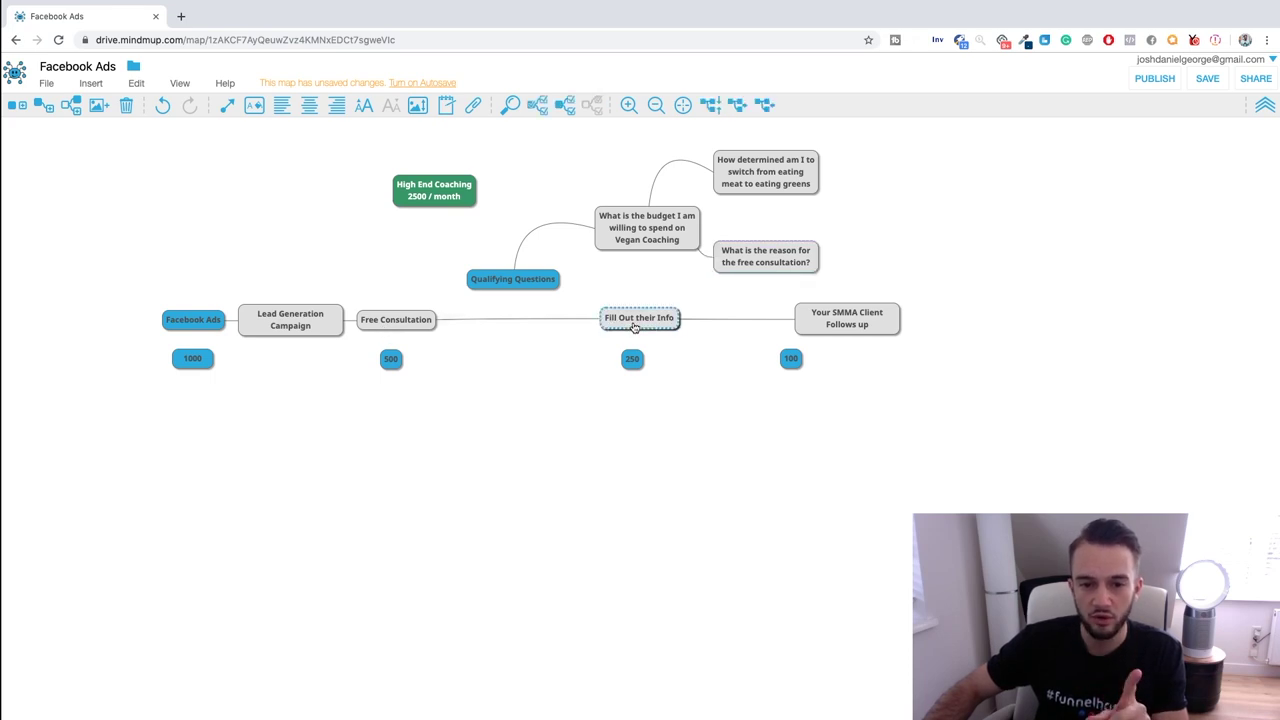
left_click(641, 222)
left_click(745, 252)
left_click(760, 186)
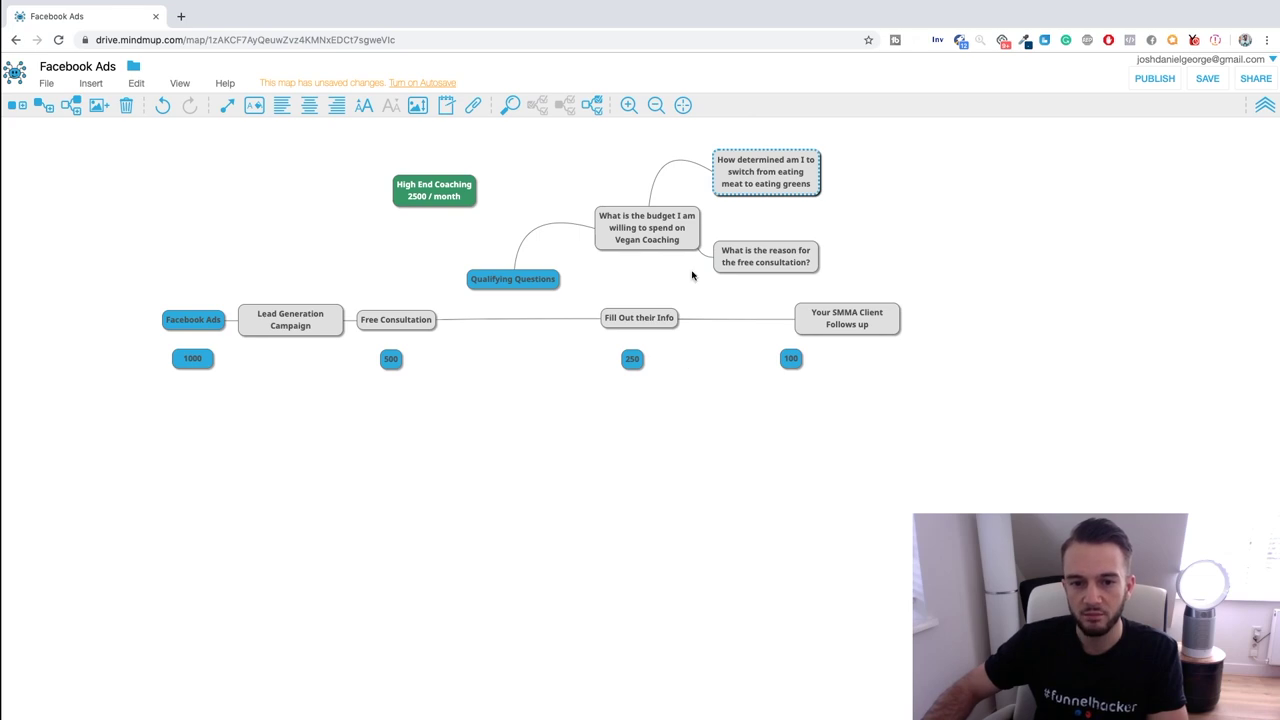
left_click(430, 194)
left_click(660, 233)
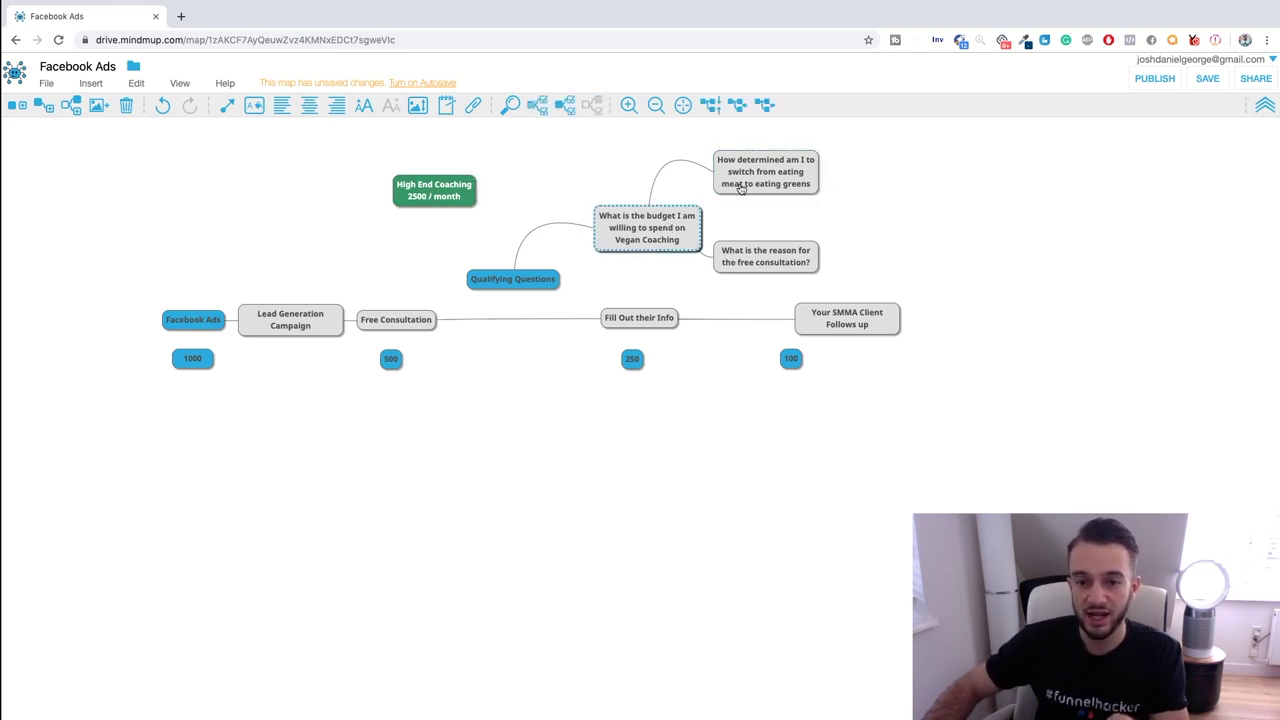
left_click(742, 190)
left_click(750, 264)
left_click(646, 230)
left_click(758, 192)
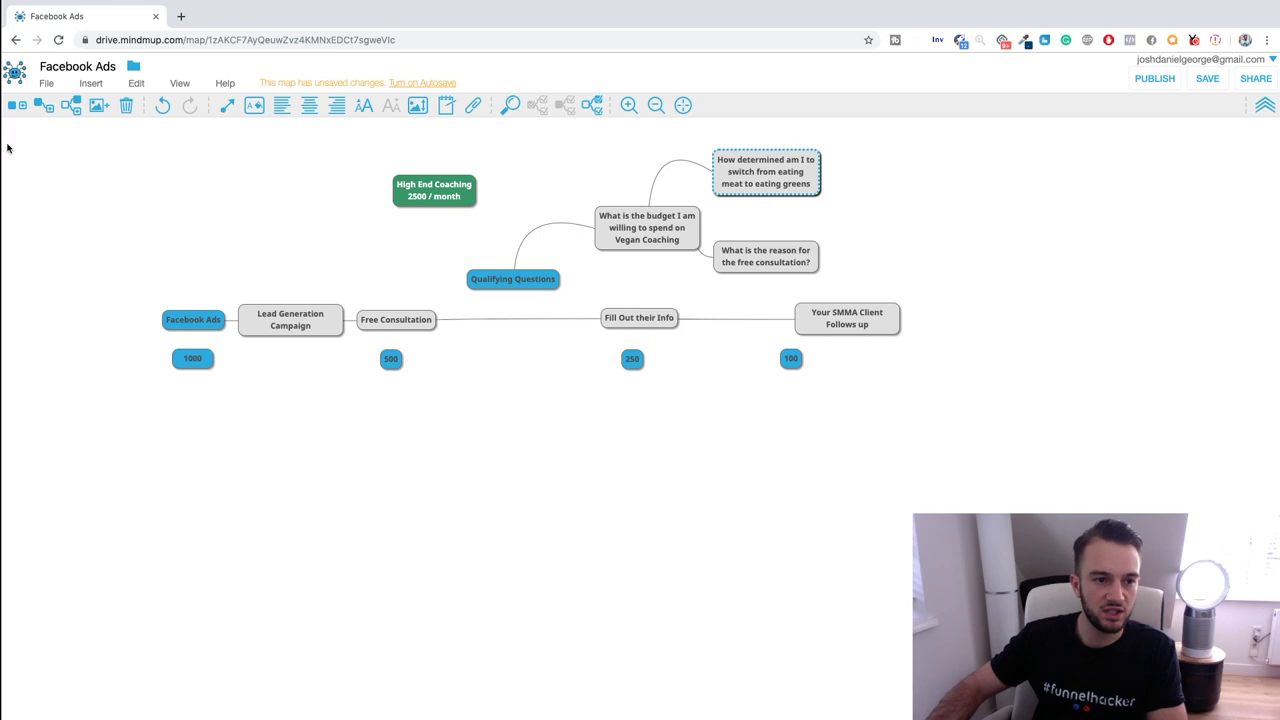
Step: Insert a new empty standalone node, cancelling the first attempt and adding it again
left_click(17, 105)
key("Escape")
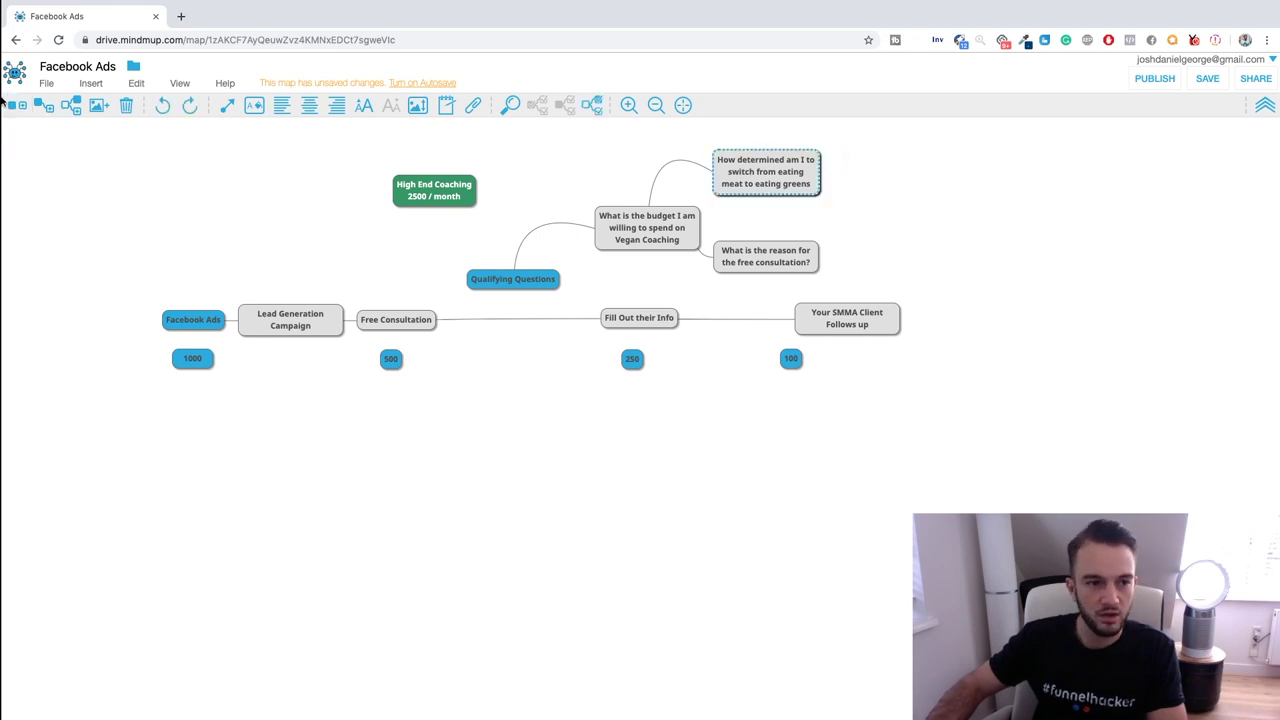
left_click(17, 105)
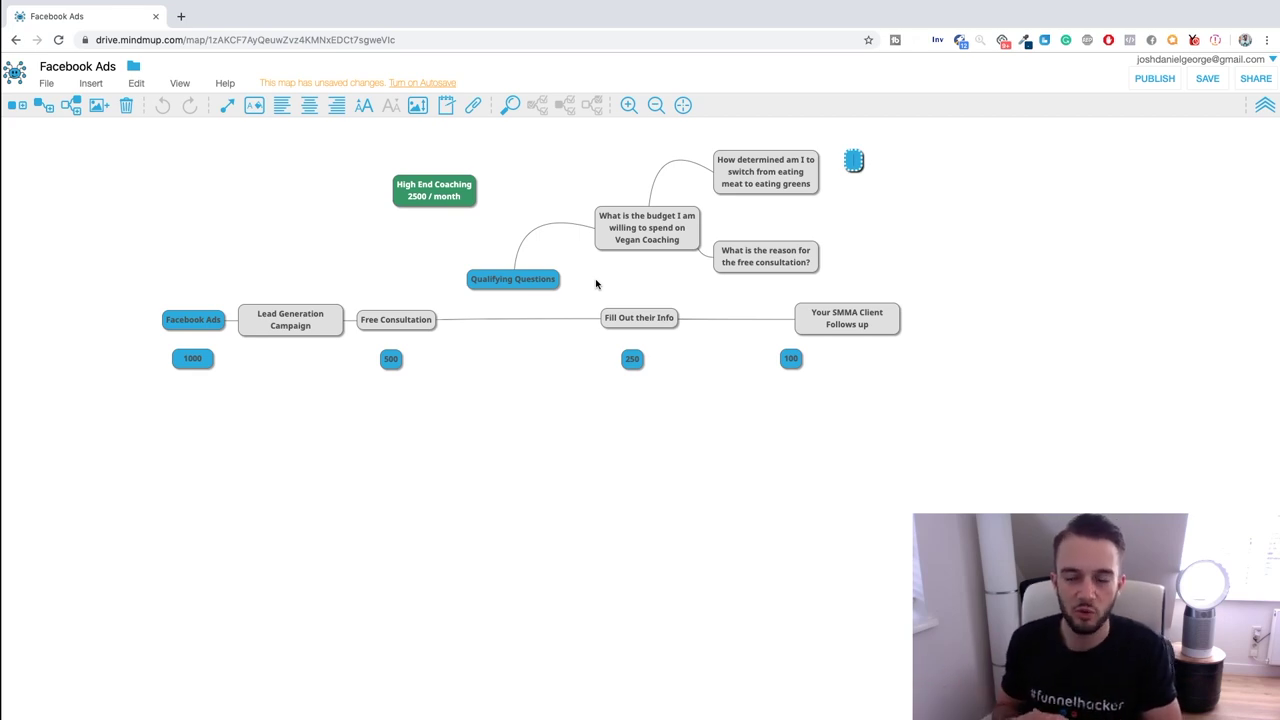
Step: Add 'Buy to let investment company client' at lower left with child 'Leads for their appartements'
type("Bu")
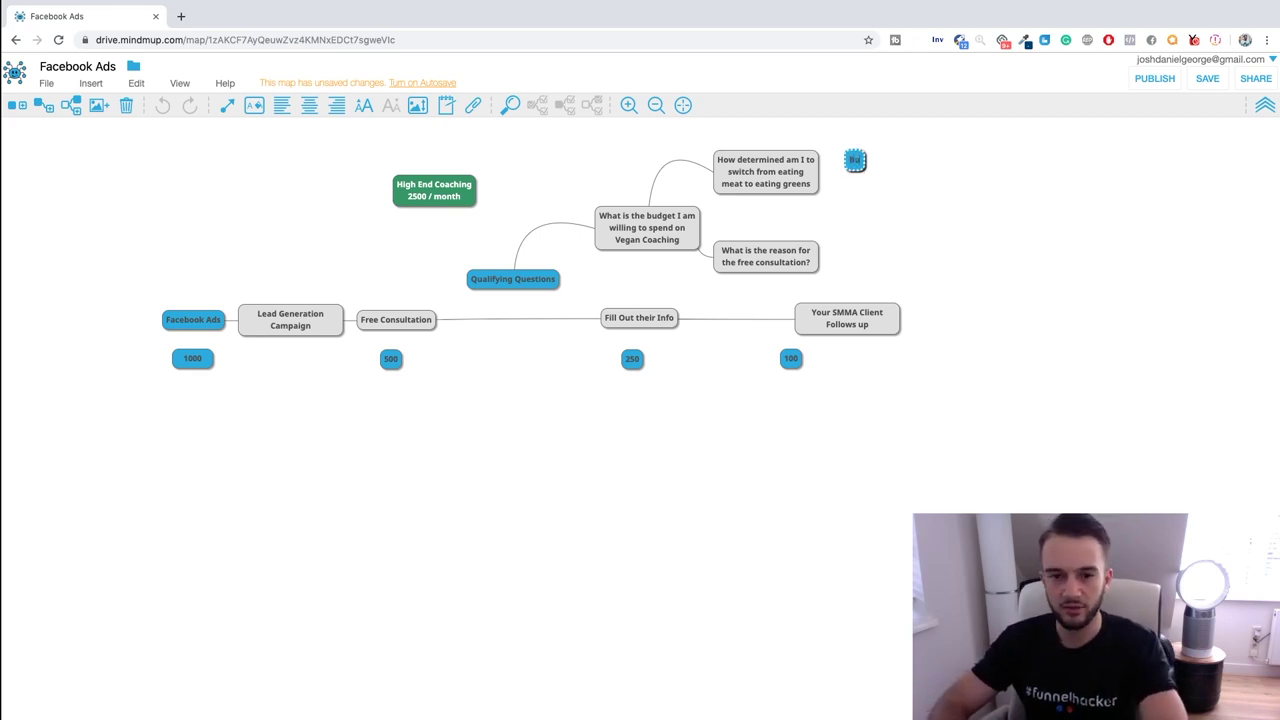
type("y to 2")
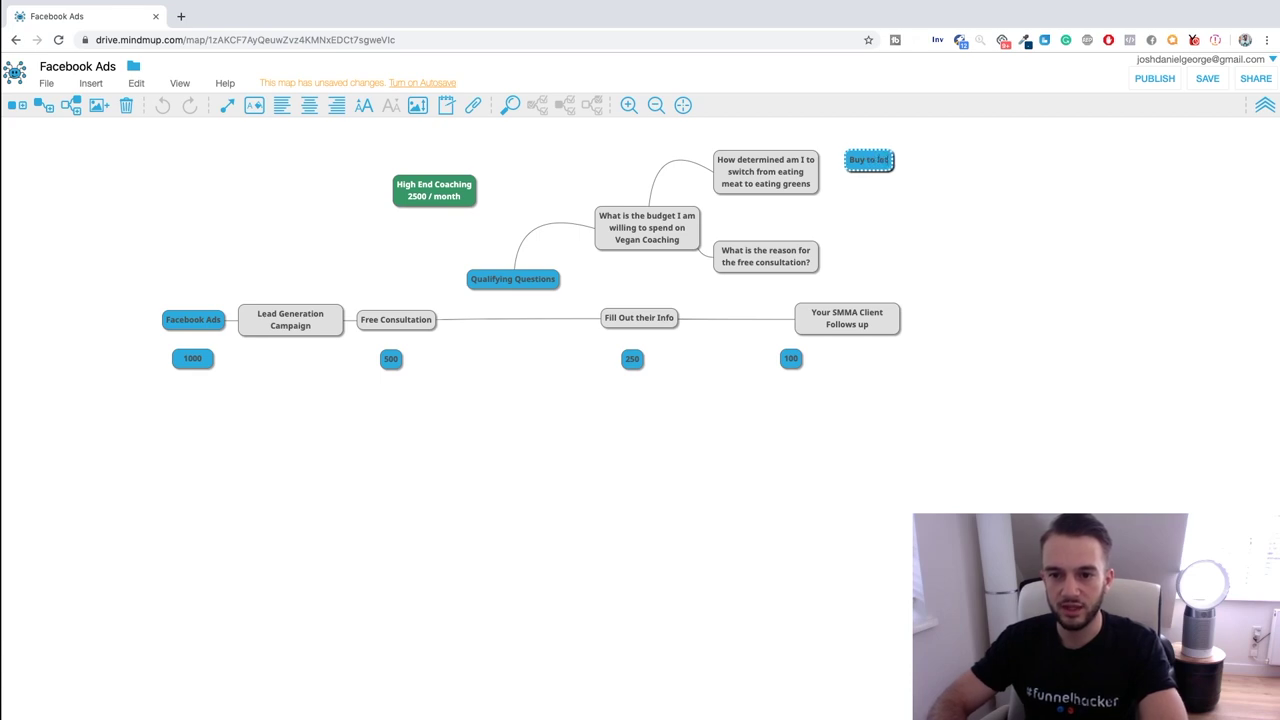
type(" investment company client")
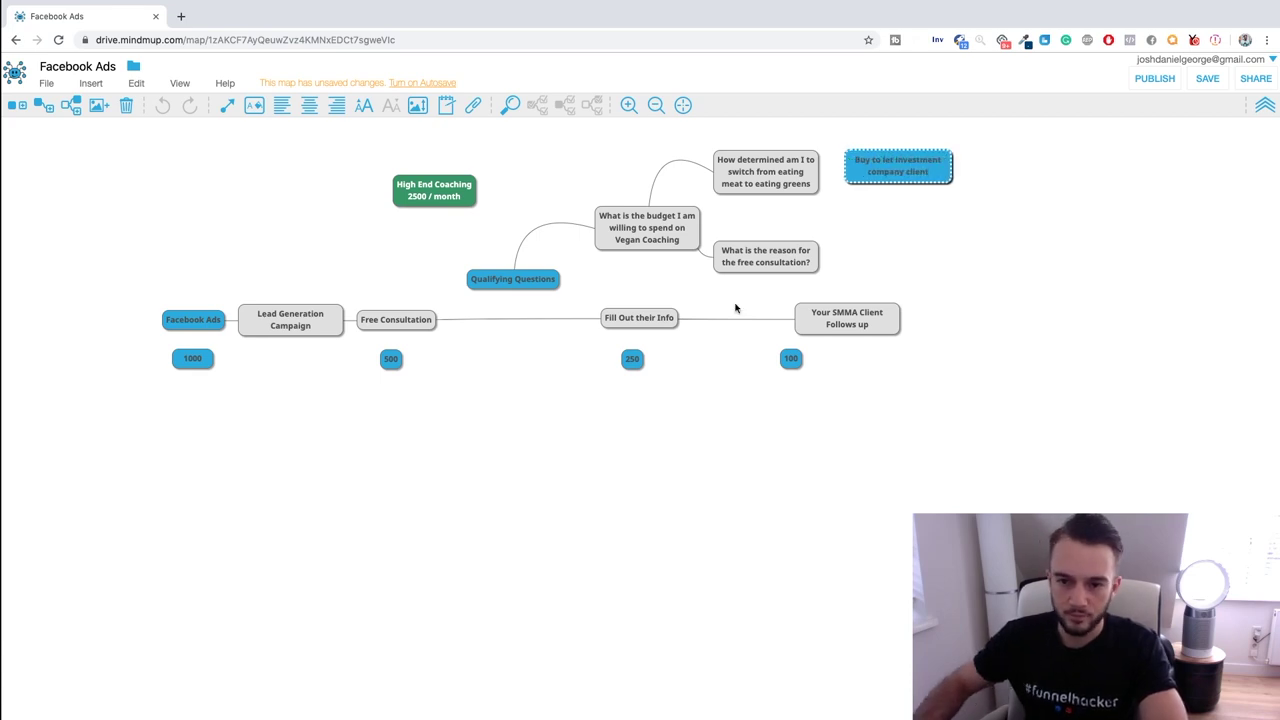
key("Return")
mouse_move(900, 168)
left_mouse_down()
mouse_move(199, 464)
mouse_move(166, 466)
left_mouse_up()
left_click(42, 106)
type("Lea")
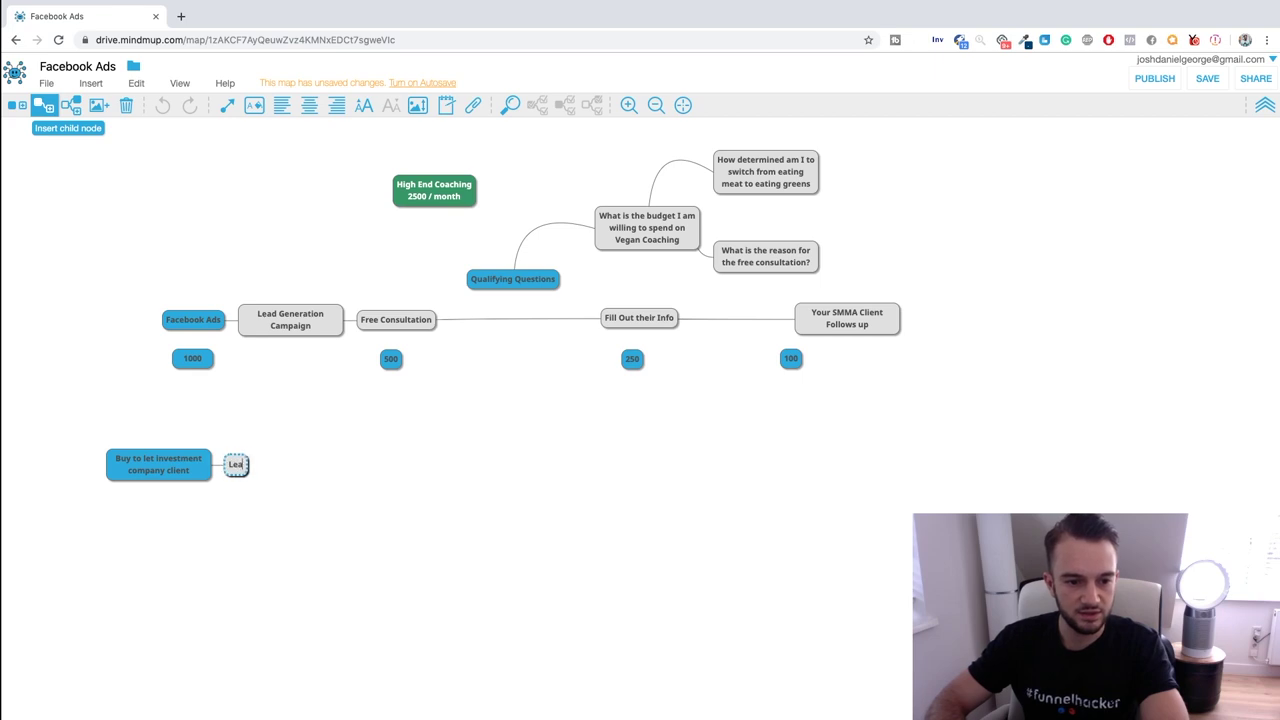
type("ds for their appar")
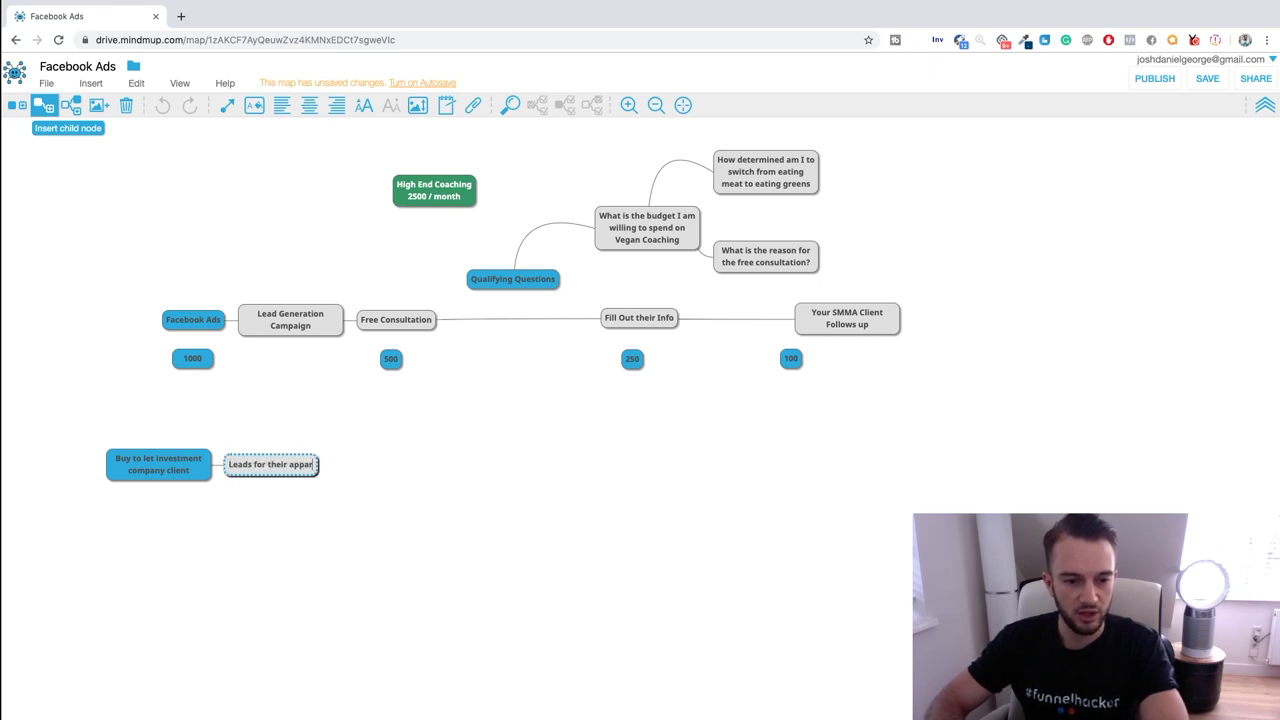
type("tements")
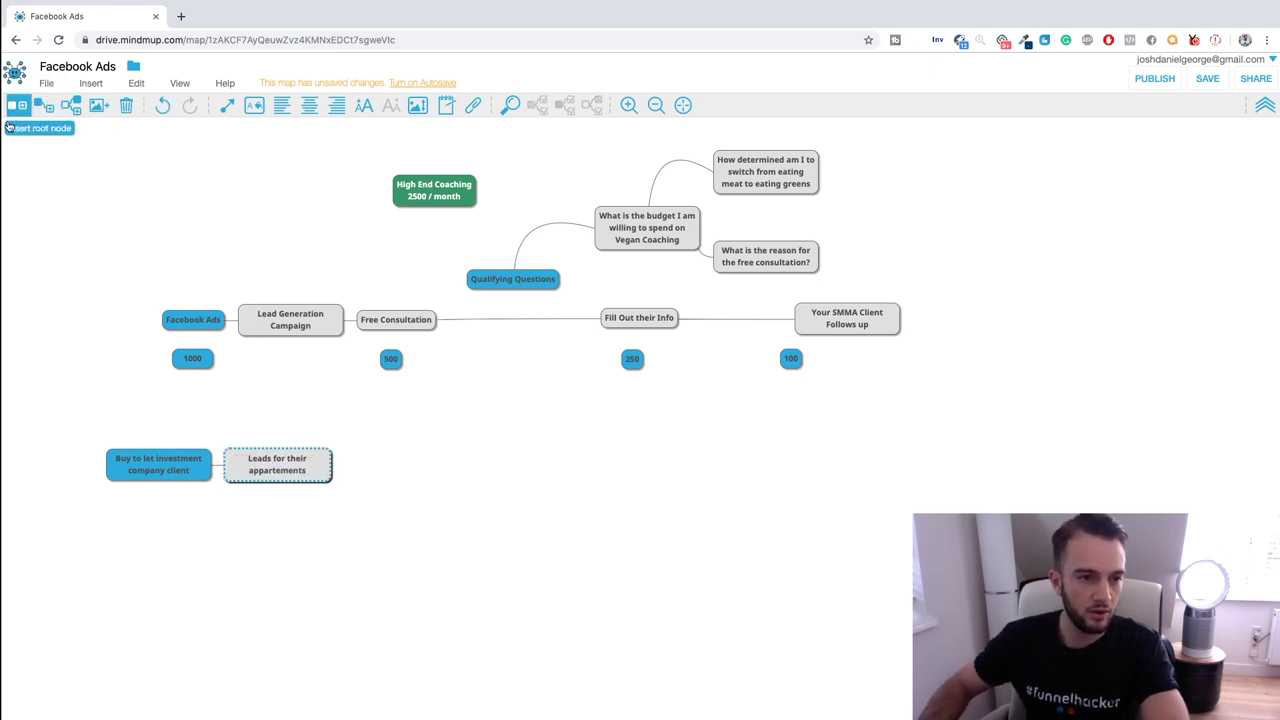
left_click(14, 108)
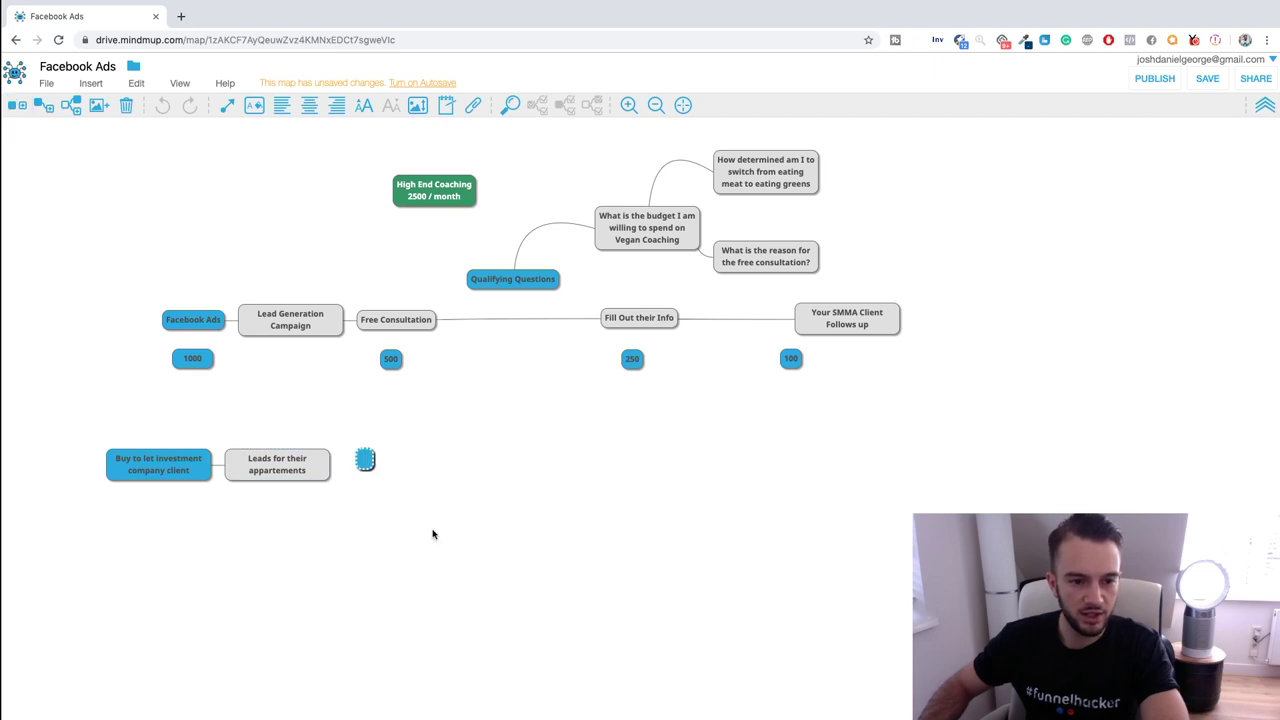
Step: Name a new node 'Facebook Ads' and place it below the Buy to let branch
type("Facebook A")
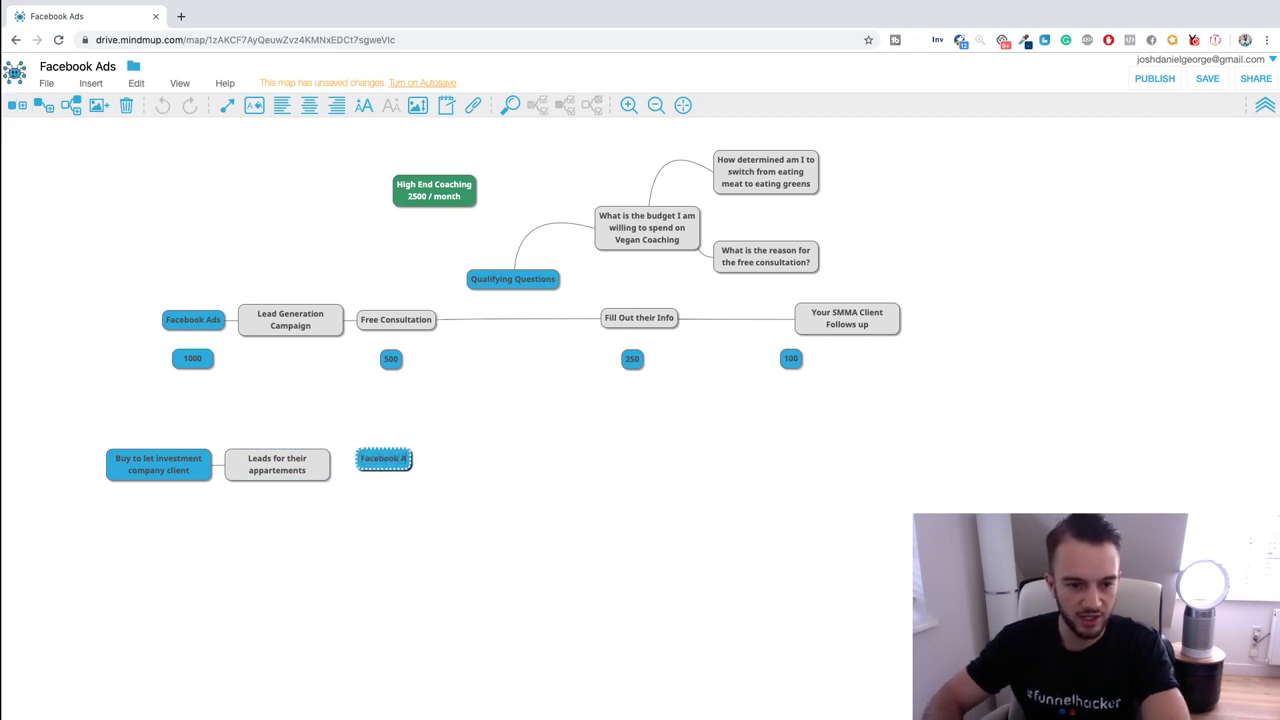
type("ds")
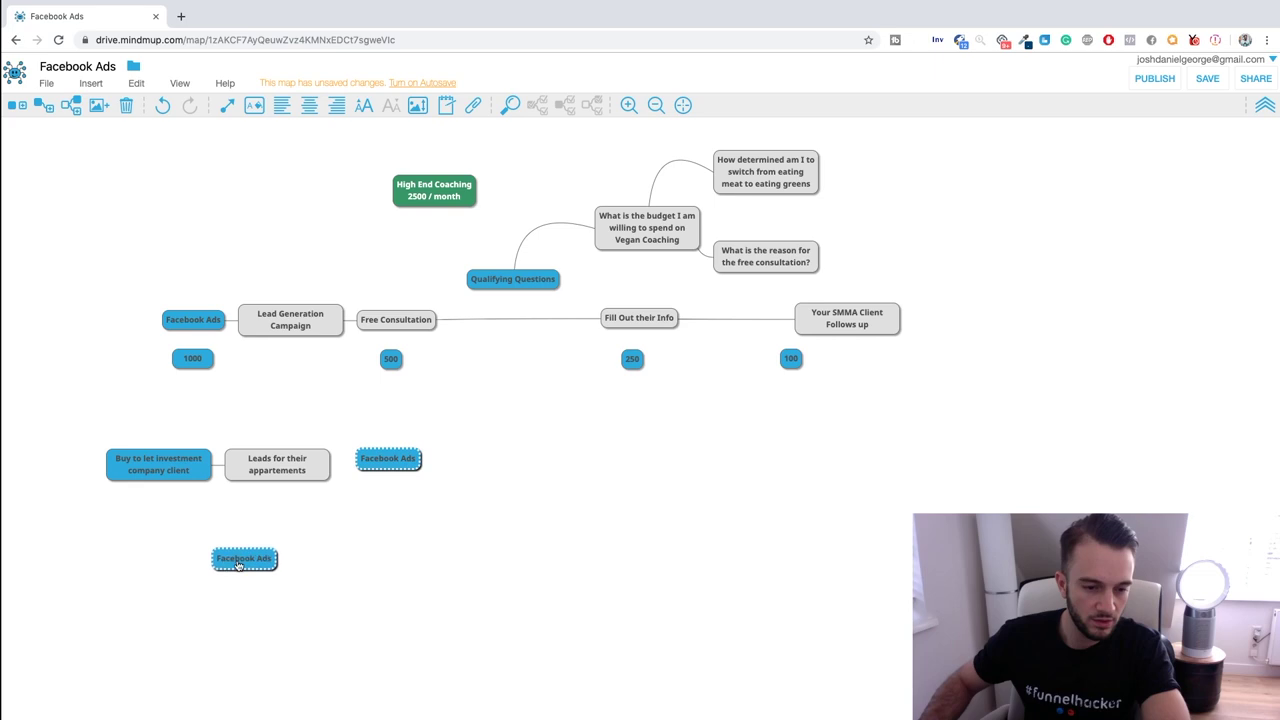
left_click_drag(390, 467, 184, 571)
left_click(16, 108)
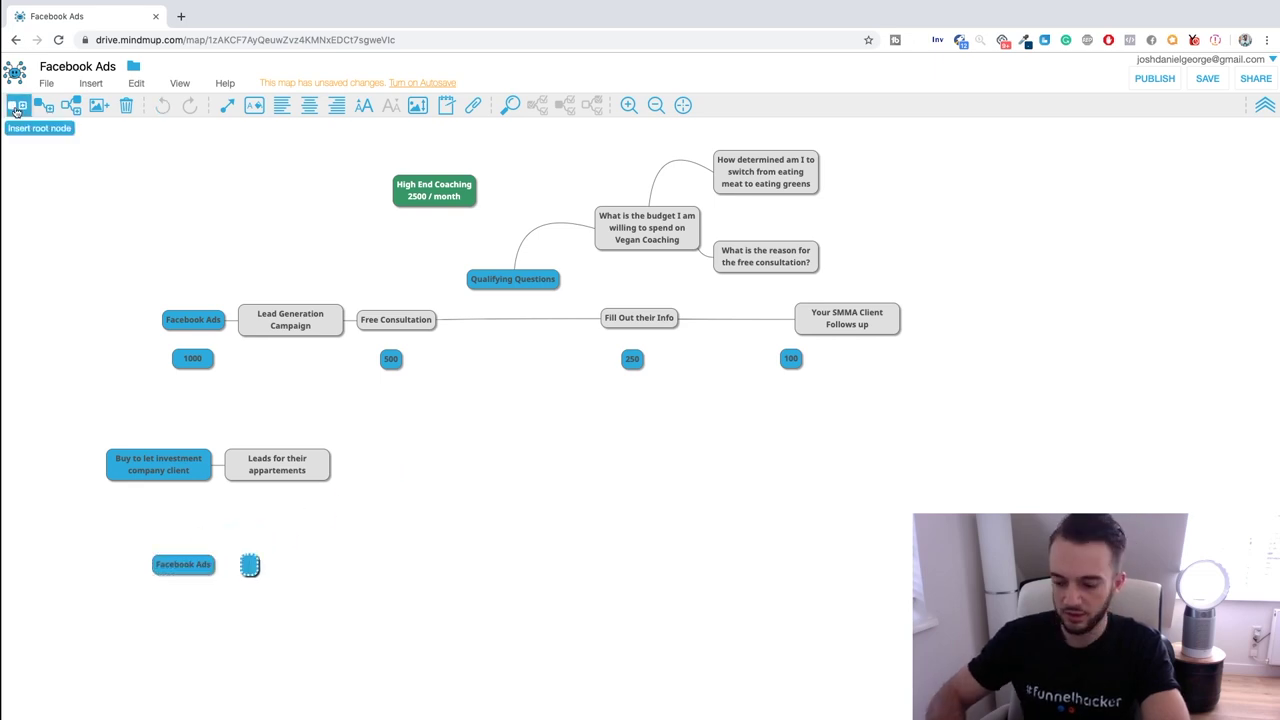
type("1")
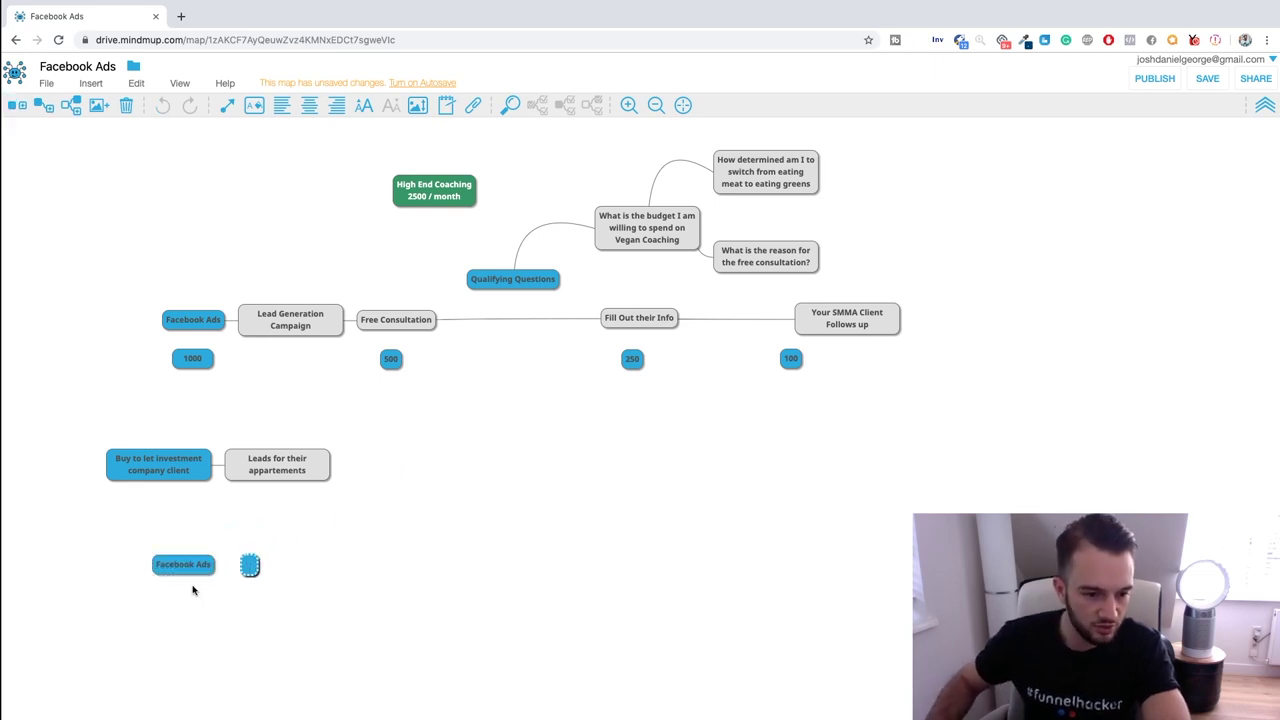
left_click(194, 576)
Step: Add 'Lead generation campaigns' as a child of the lower Facebook Ads node
left_click(72, 110)
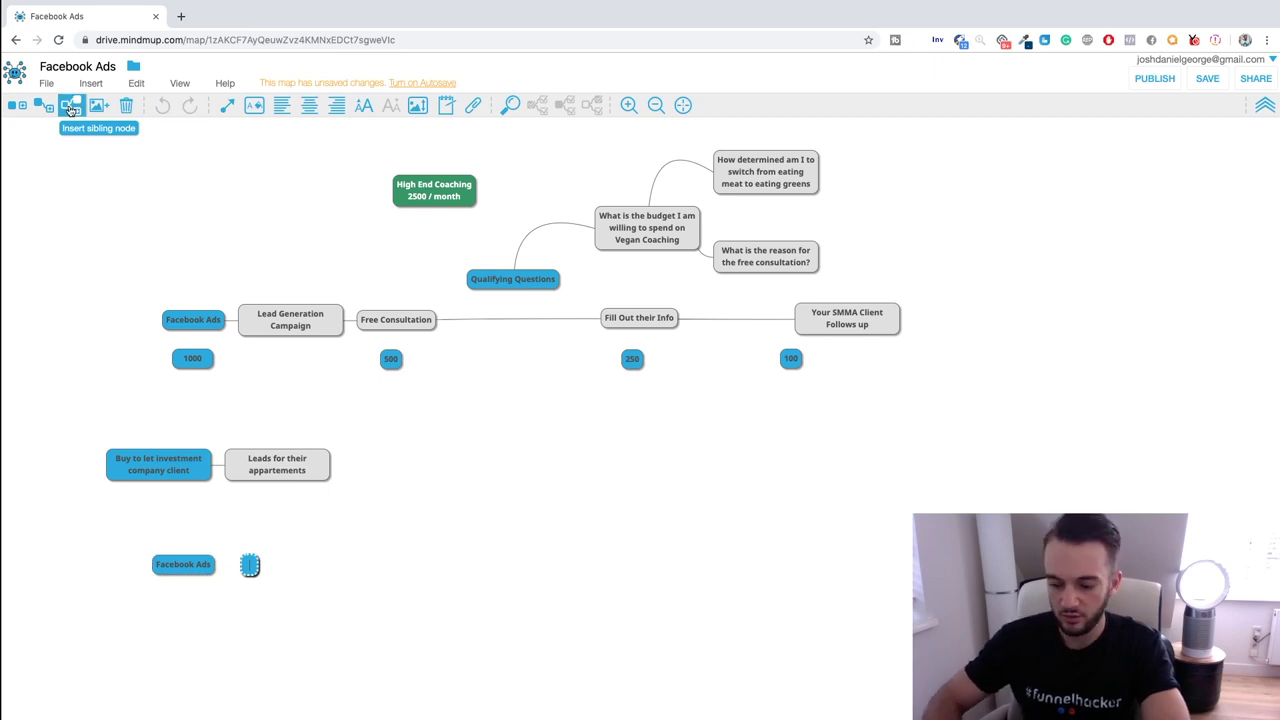
left_click(40, 112)
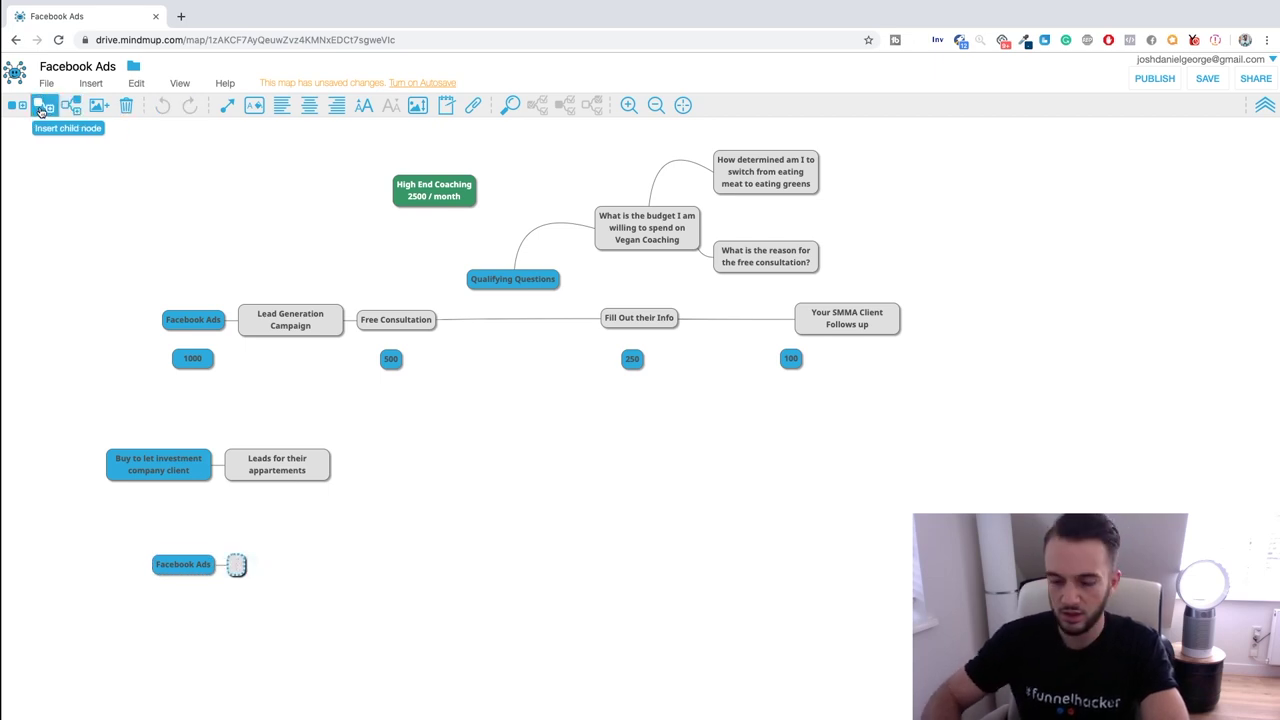
type("Lead generation")
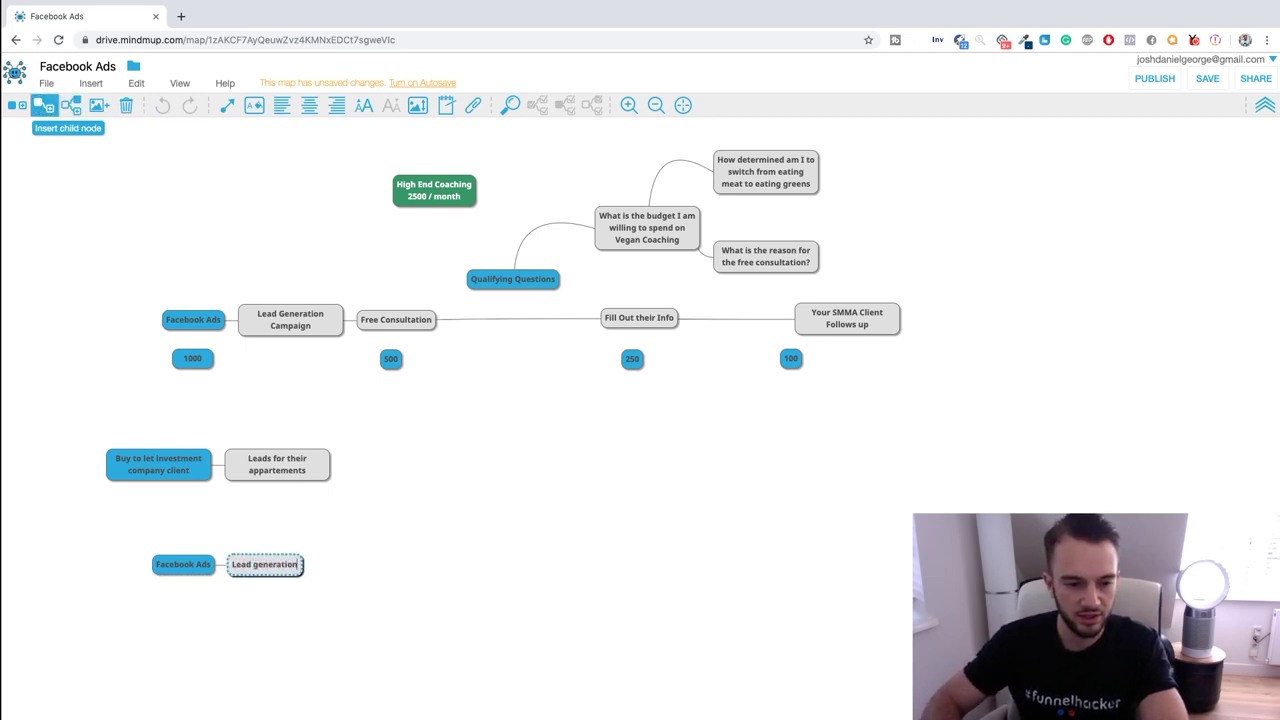
type(" campaigs")
key("BackSpace")
type("ns")
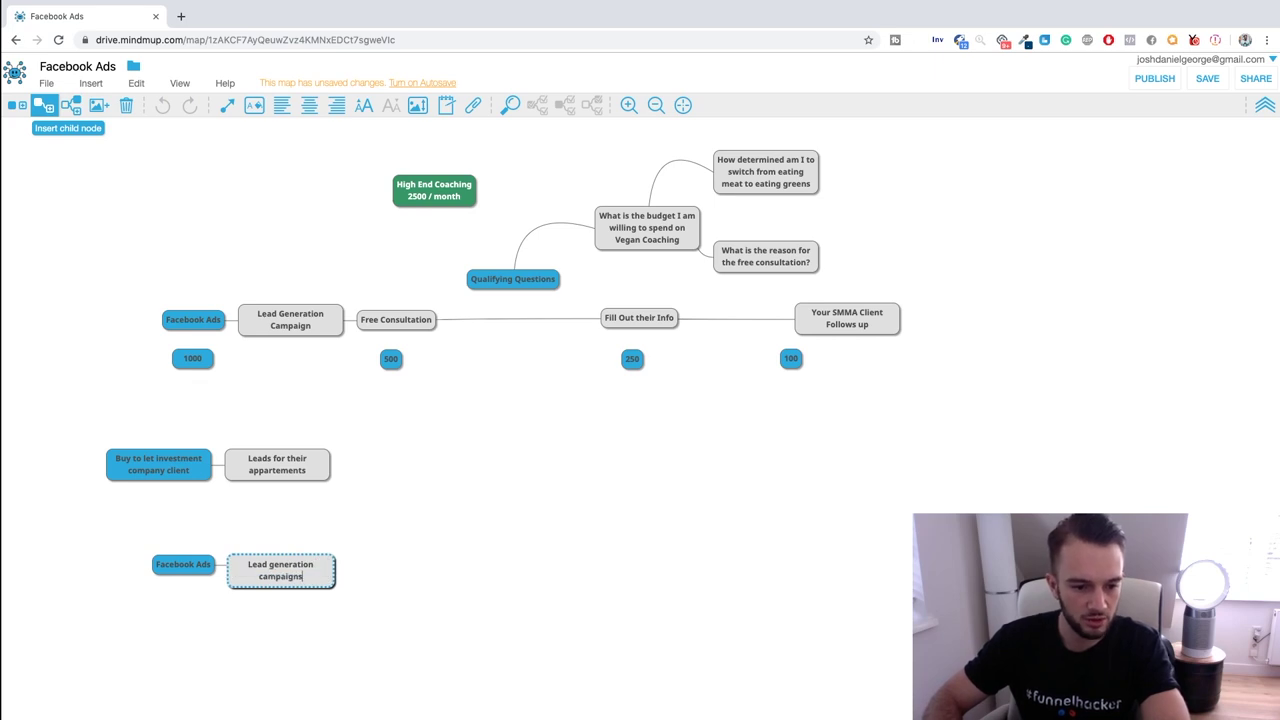
key("Return")
Step: Add 'Free Brochure + Free Consultation' next, followed by an empty step
left_click(44, 108)
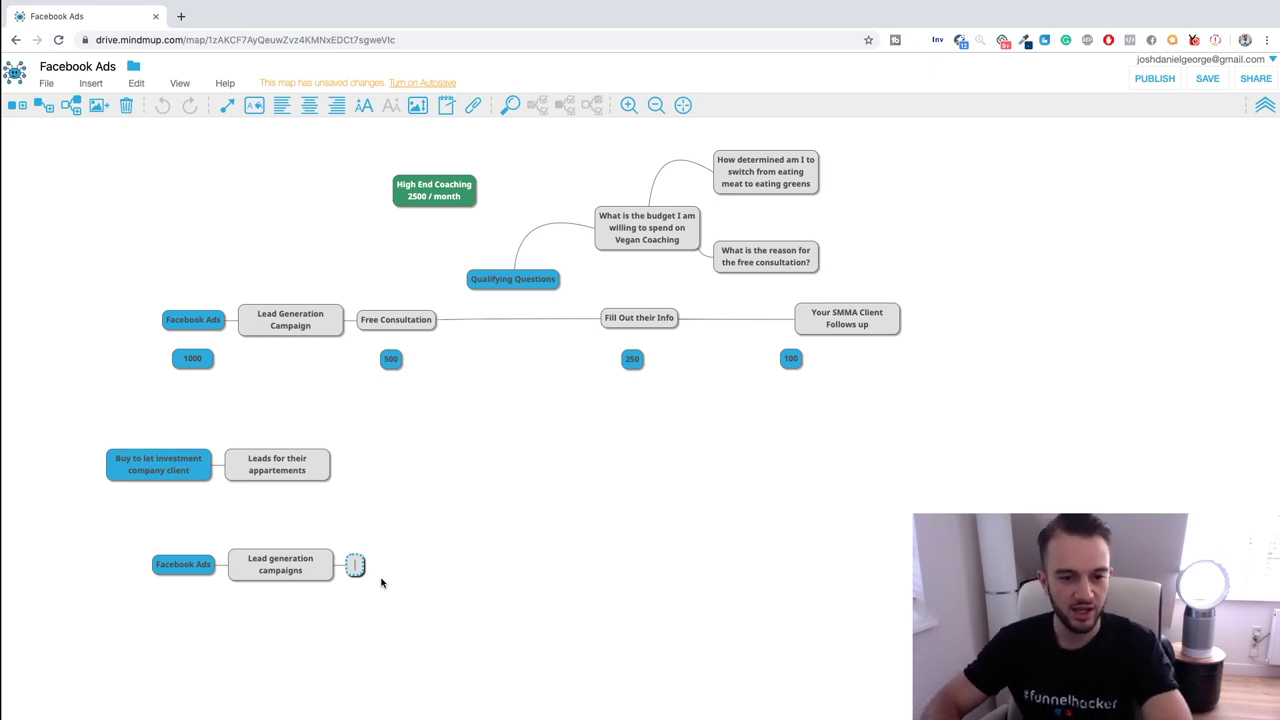
type("Free Bo")
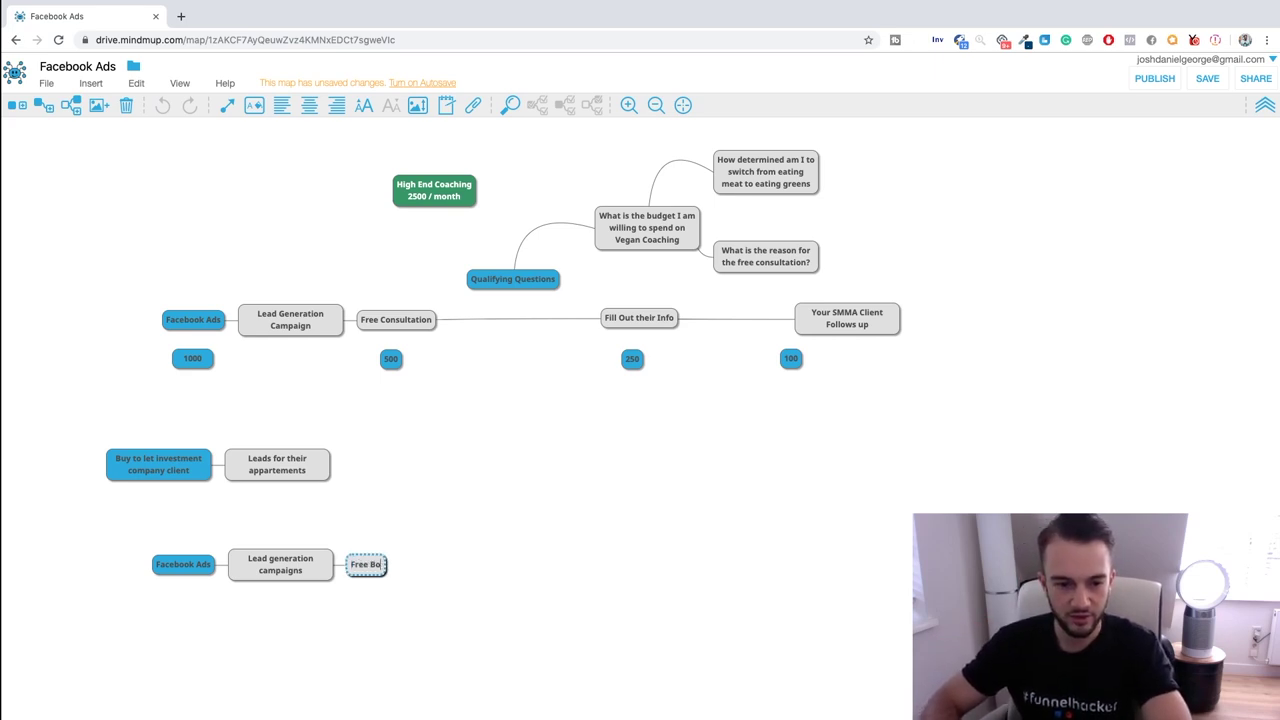
type("r")
key("BackSpace")
key("BackSpace")
type("rochur")
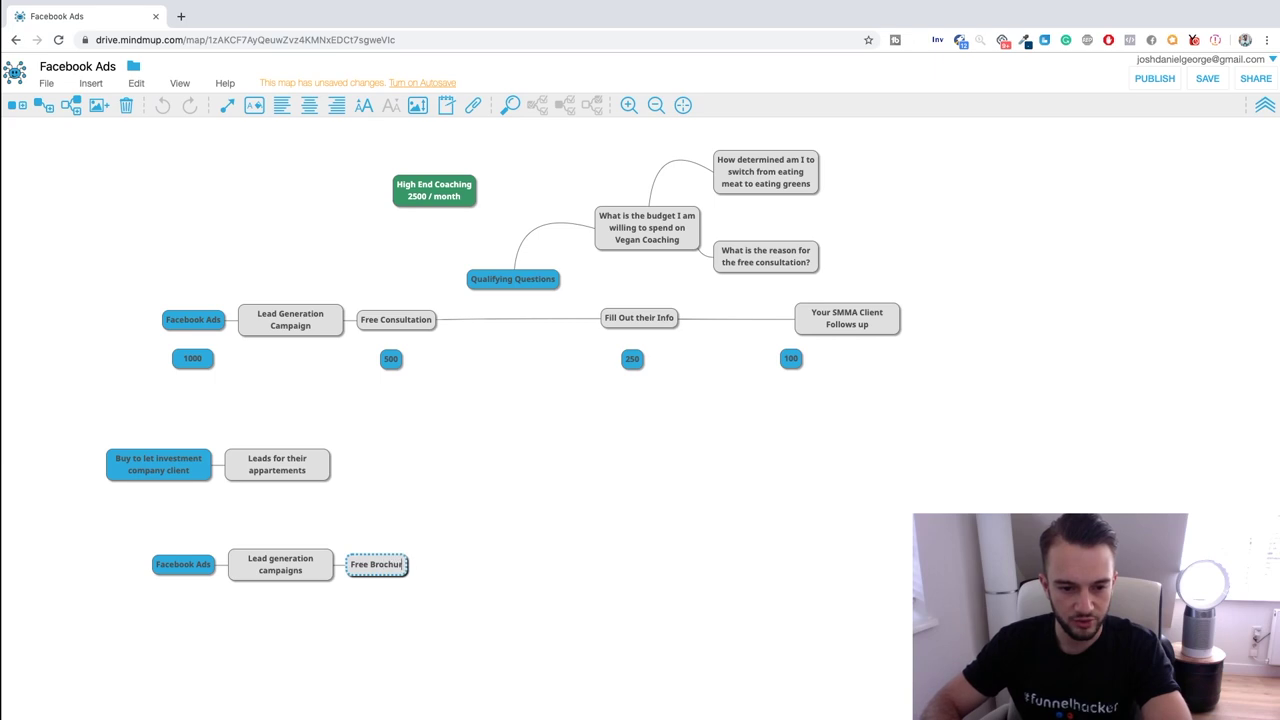
type("e")
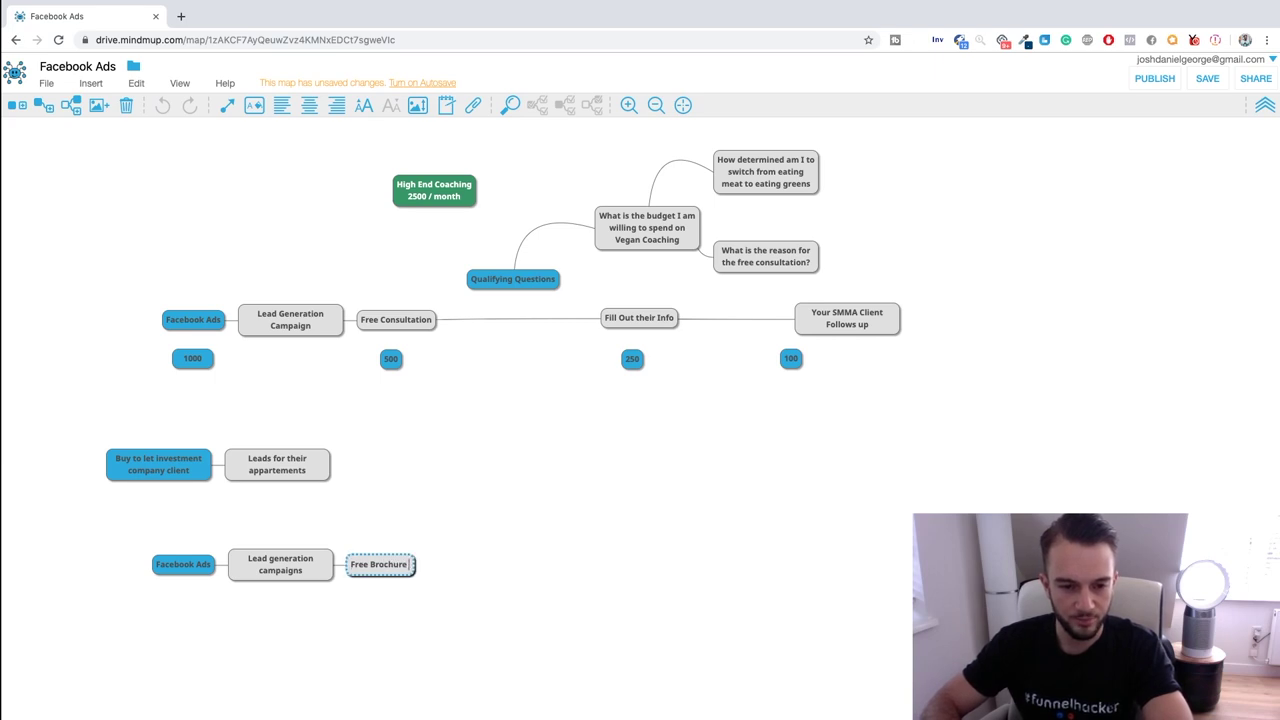
type(" + Free Consult")
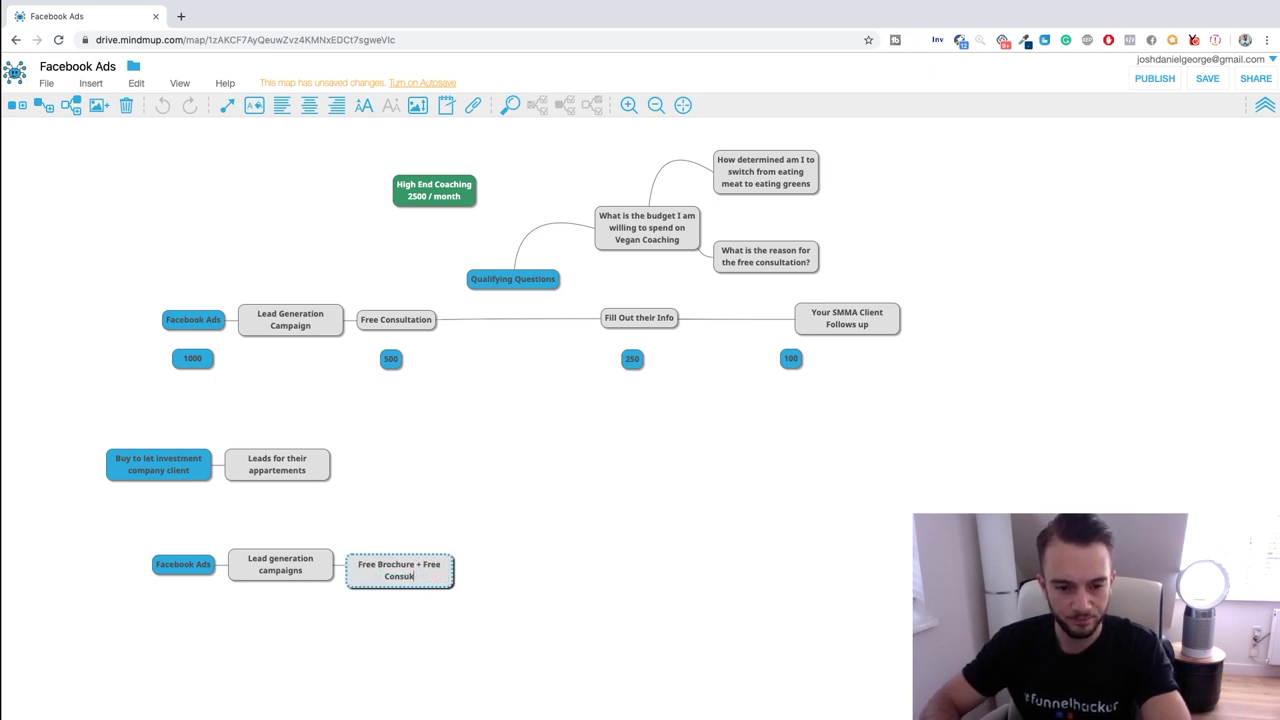
key("BackSpace")
key("BackSpace")
key("BackSpace")
type("ultation")
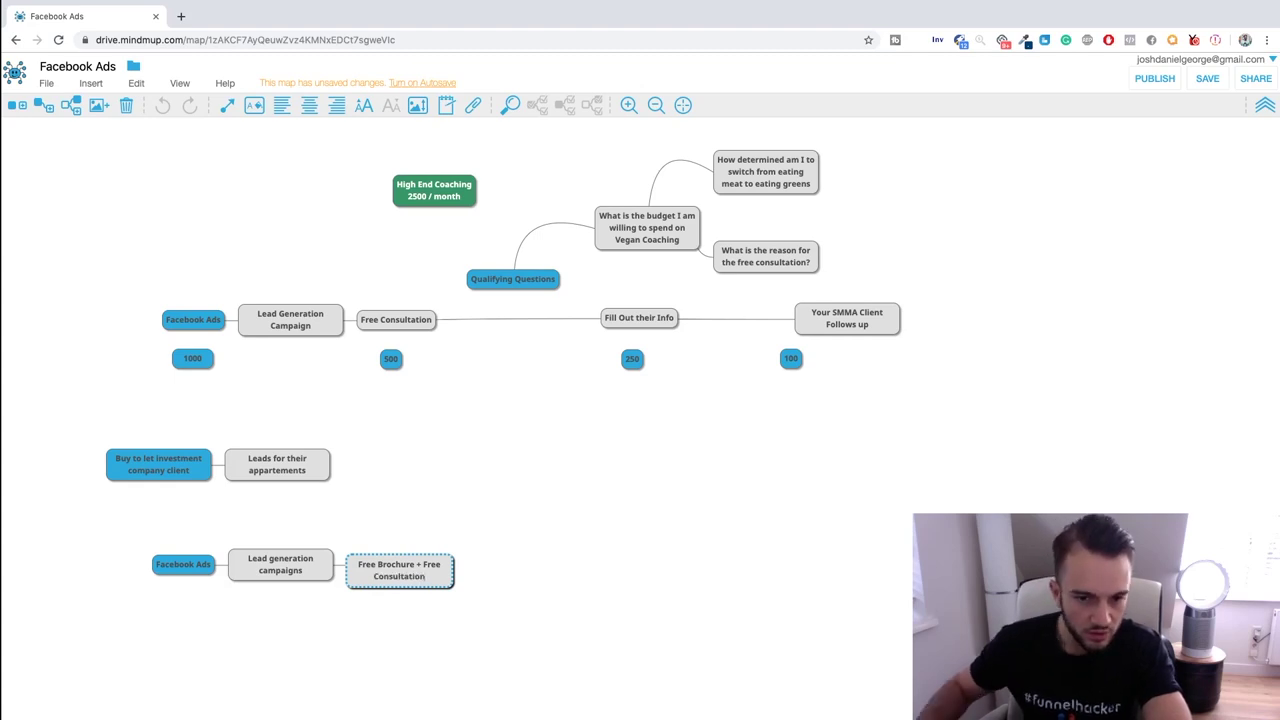
key("Return")
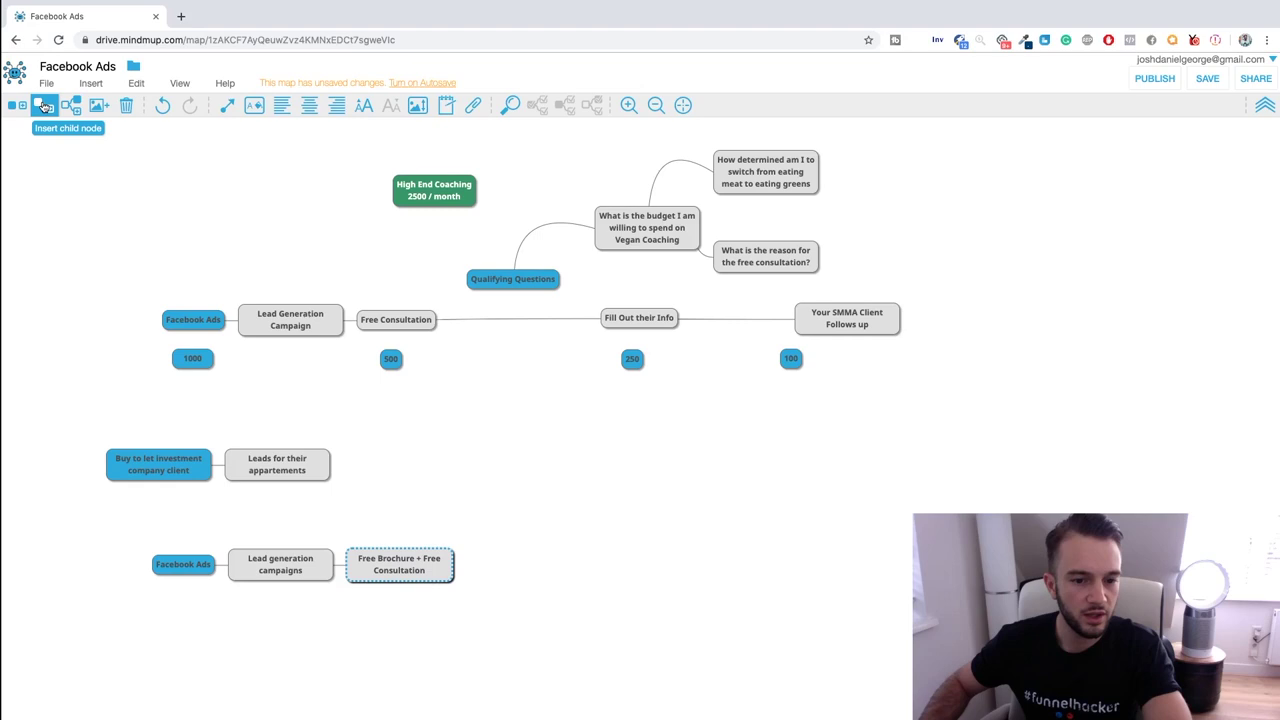
left_click(45, 107)
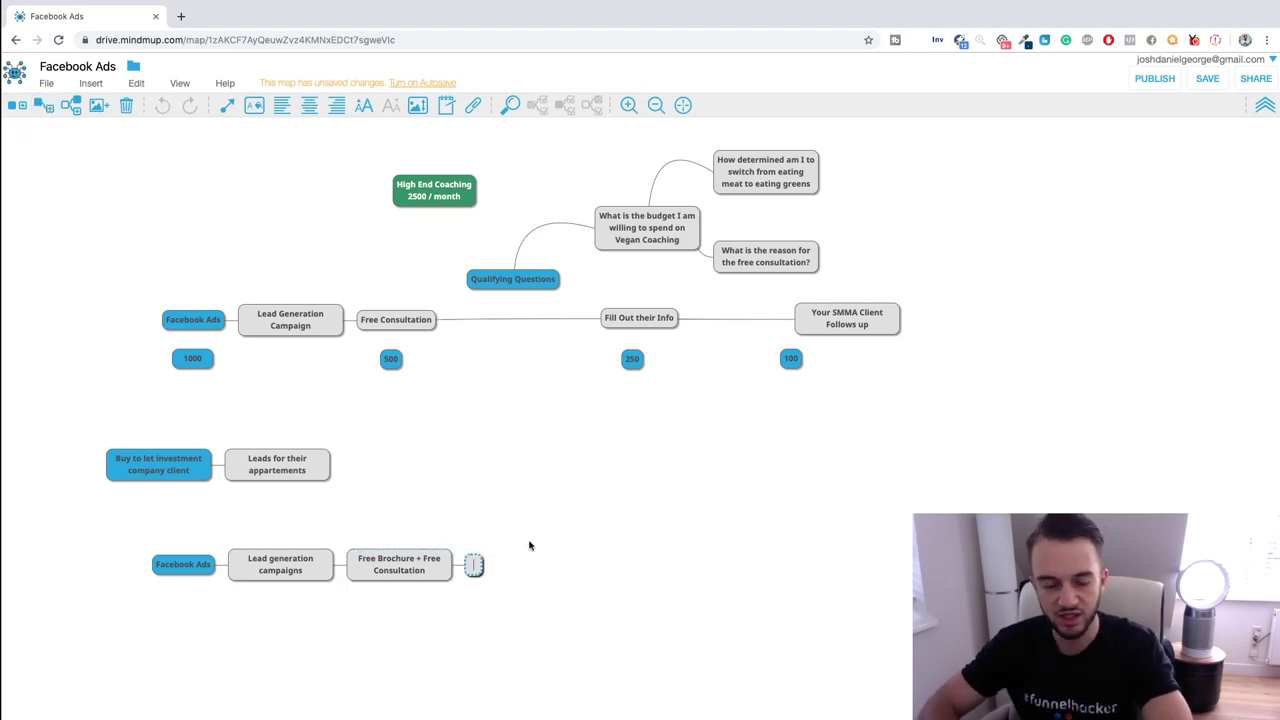
Step: Label the step '8 Questions:' listing Background, Interest, Income, Experience B2L and Seriousness, then add a child node
type("8 Ques")
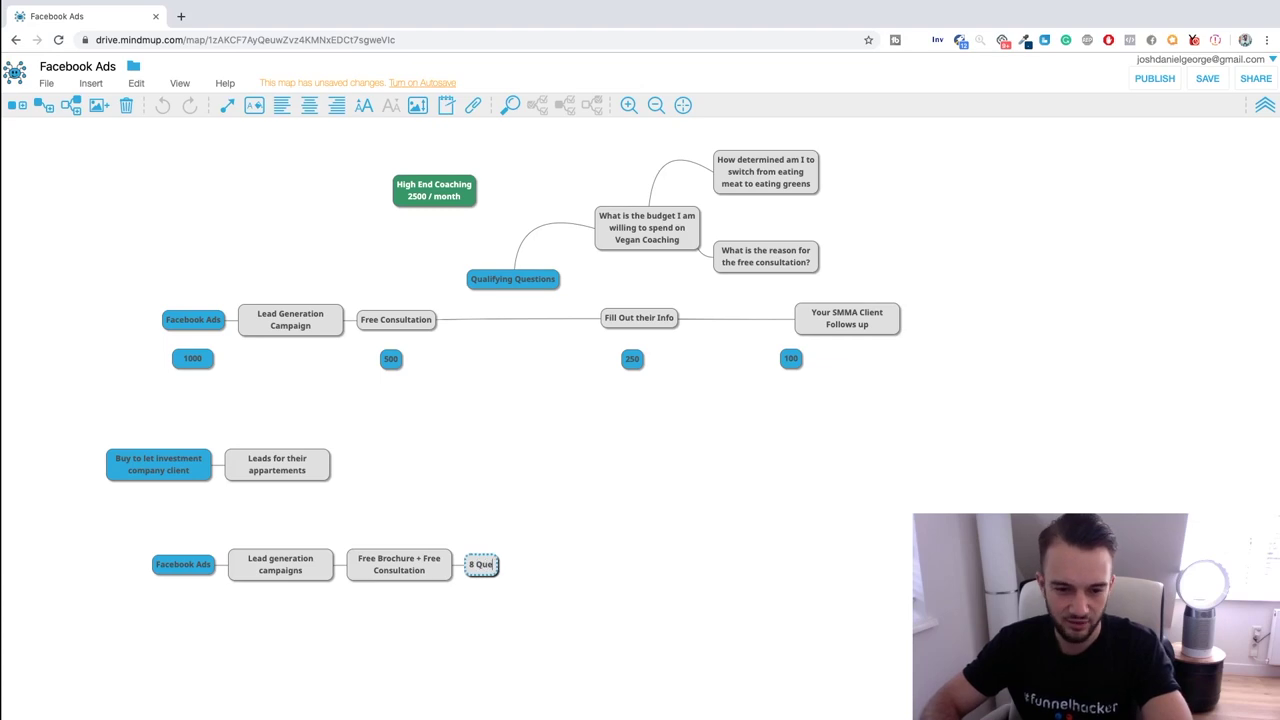
type("tions:")
key("shift+Return")
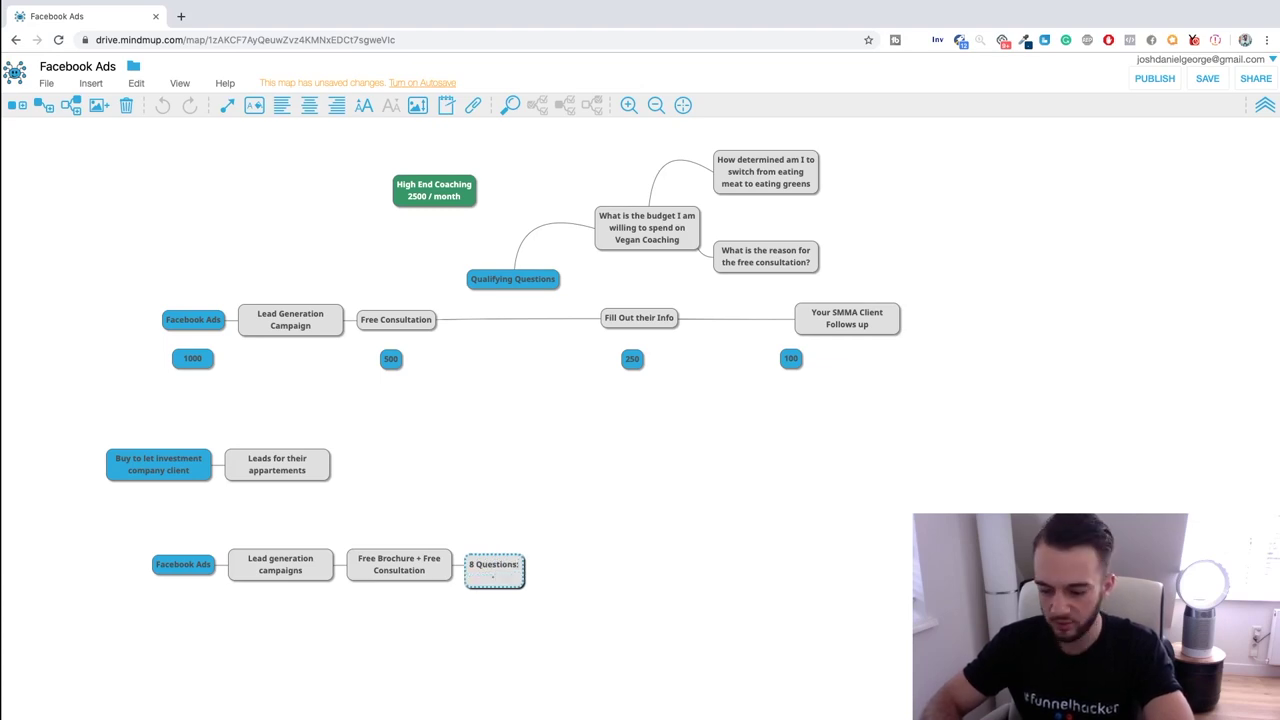
type("ground")
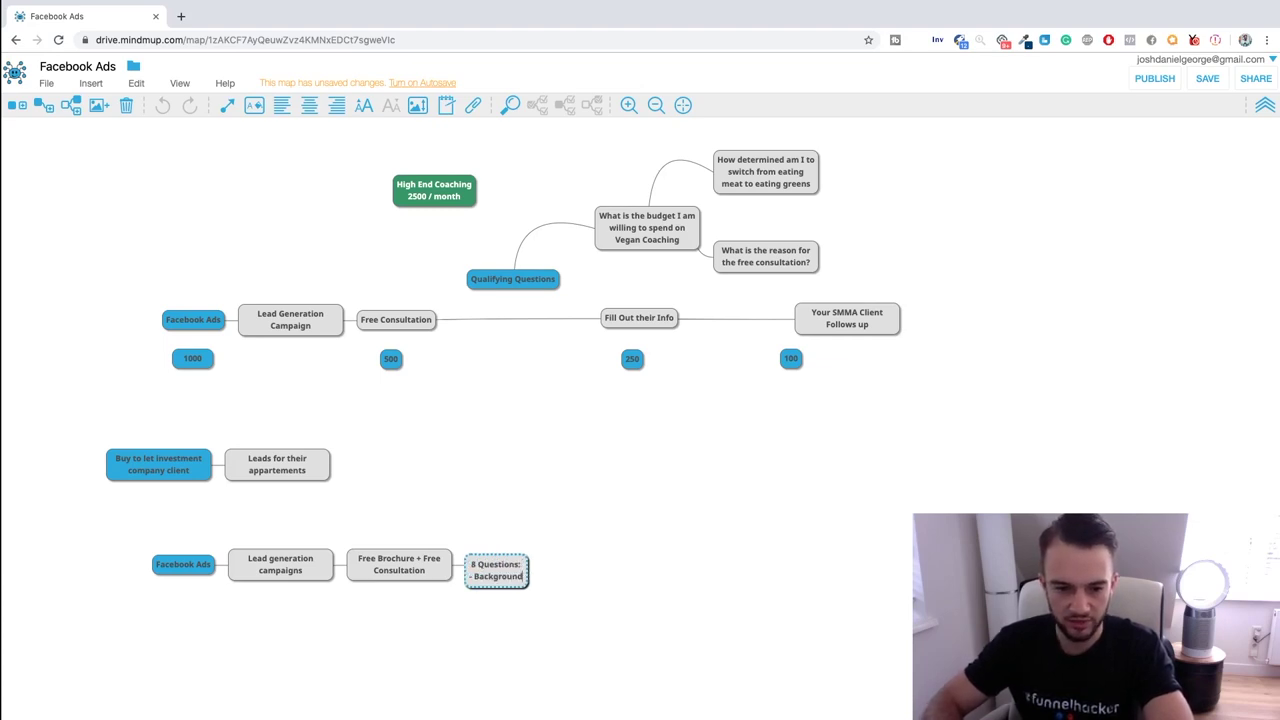
key("shift+Return")
type("- Interest")
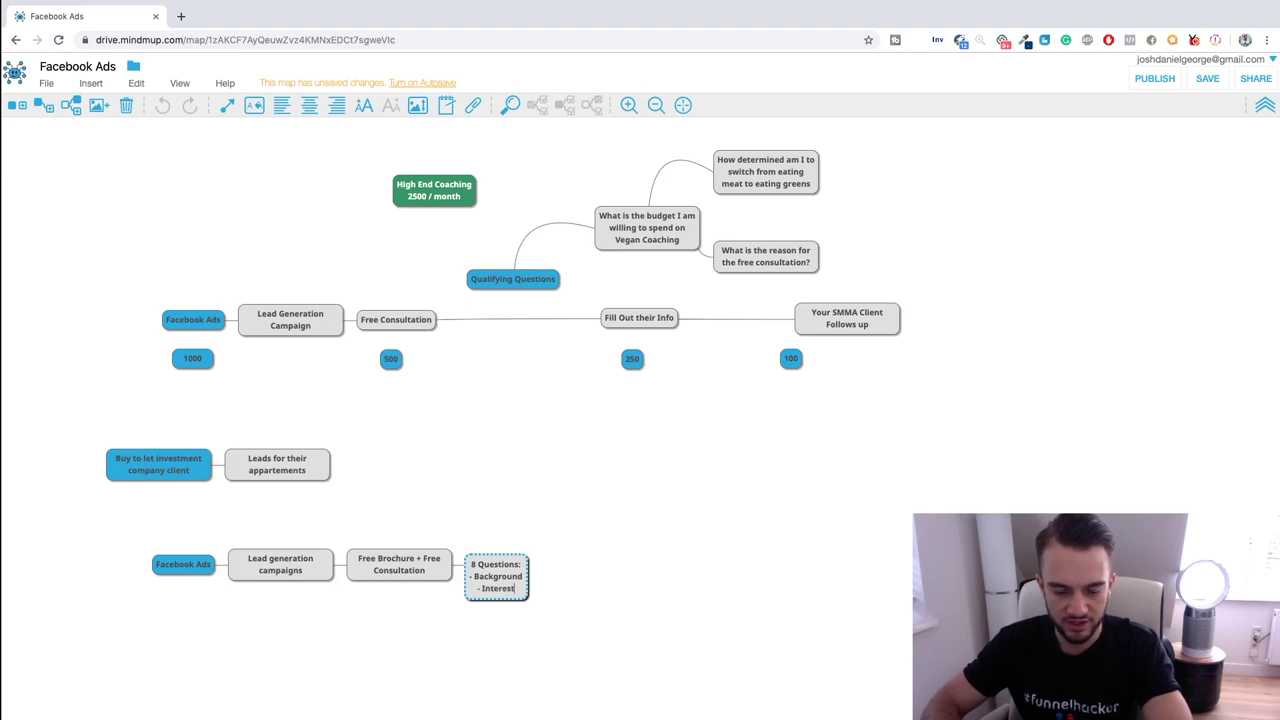
key("shift+Return")
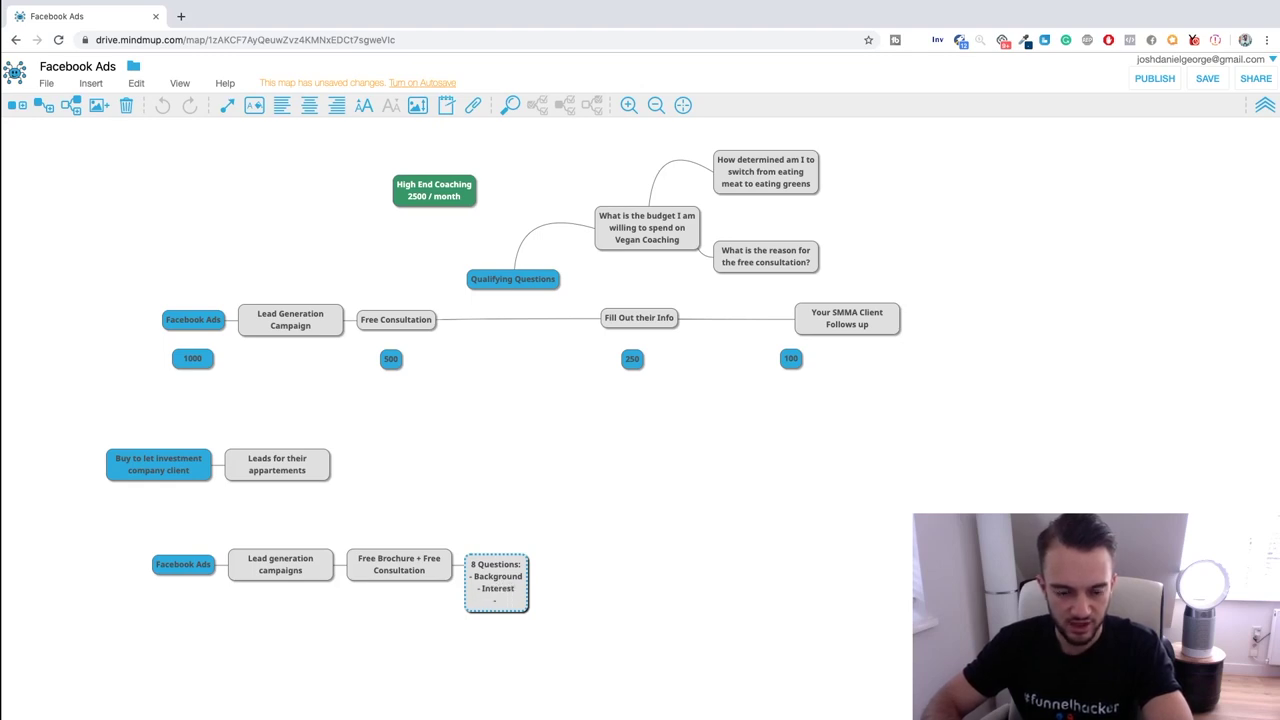
type("Income")
key("shift+Return")
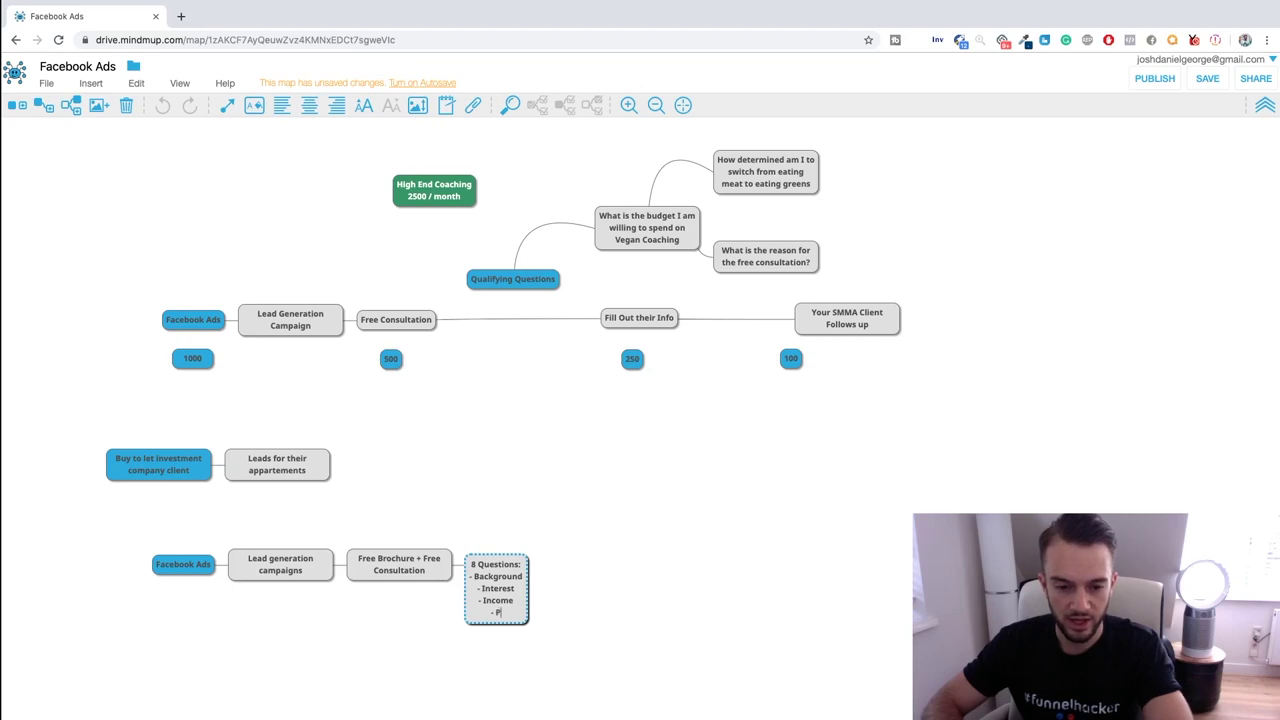
type("perience B2")
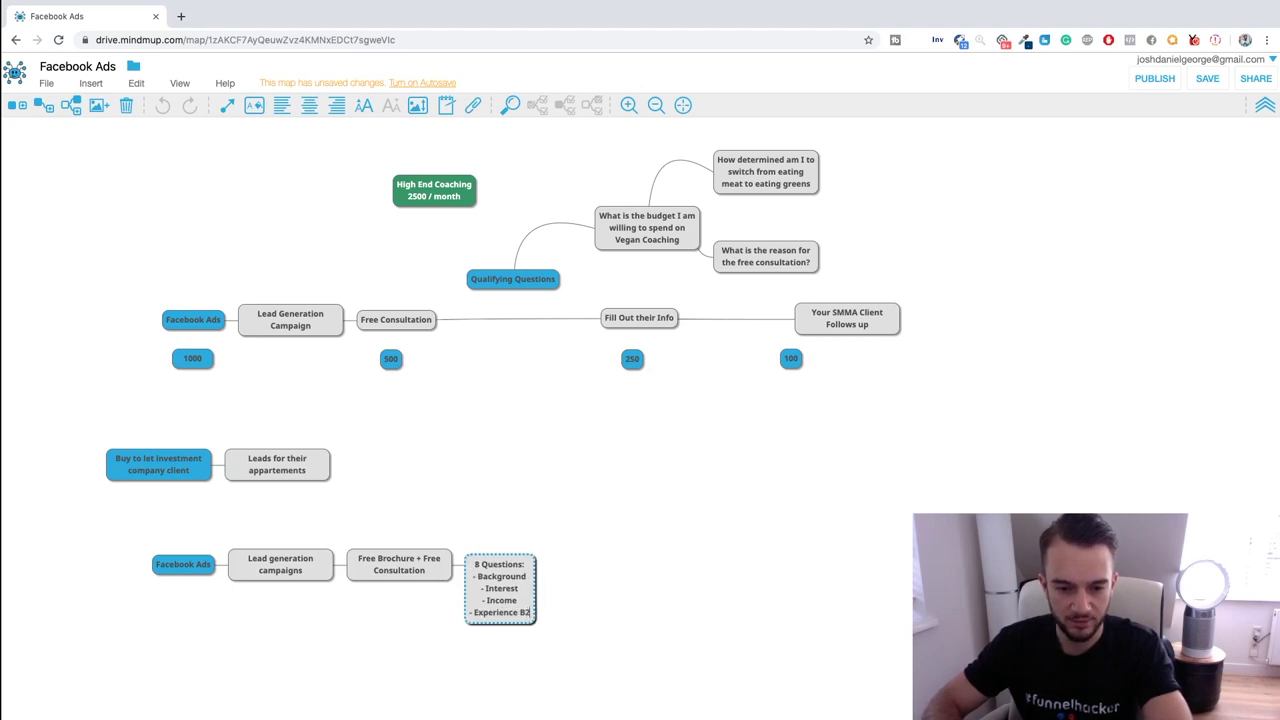
type("L")
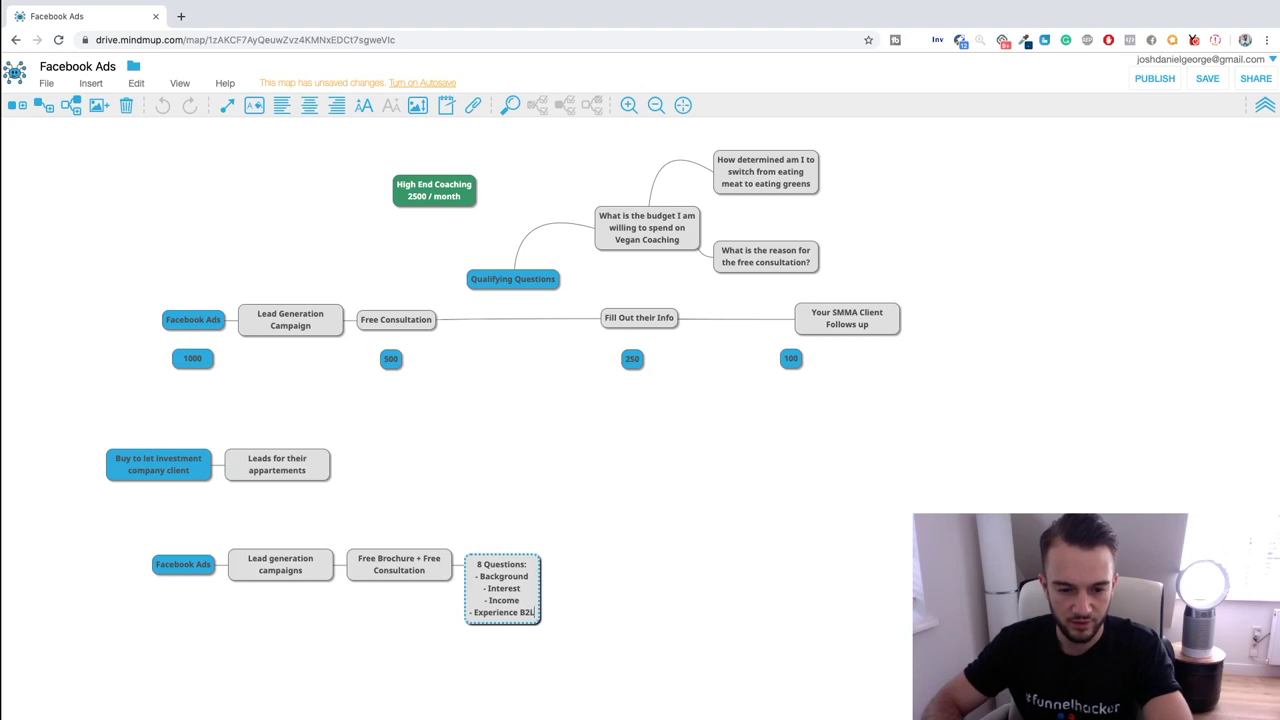
key("shift+Return")
type("Serious")
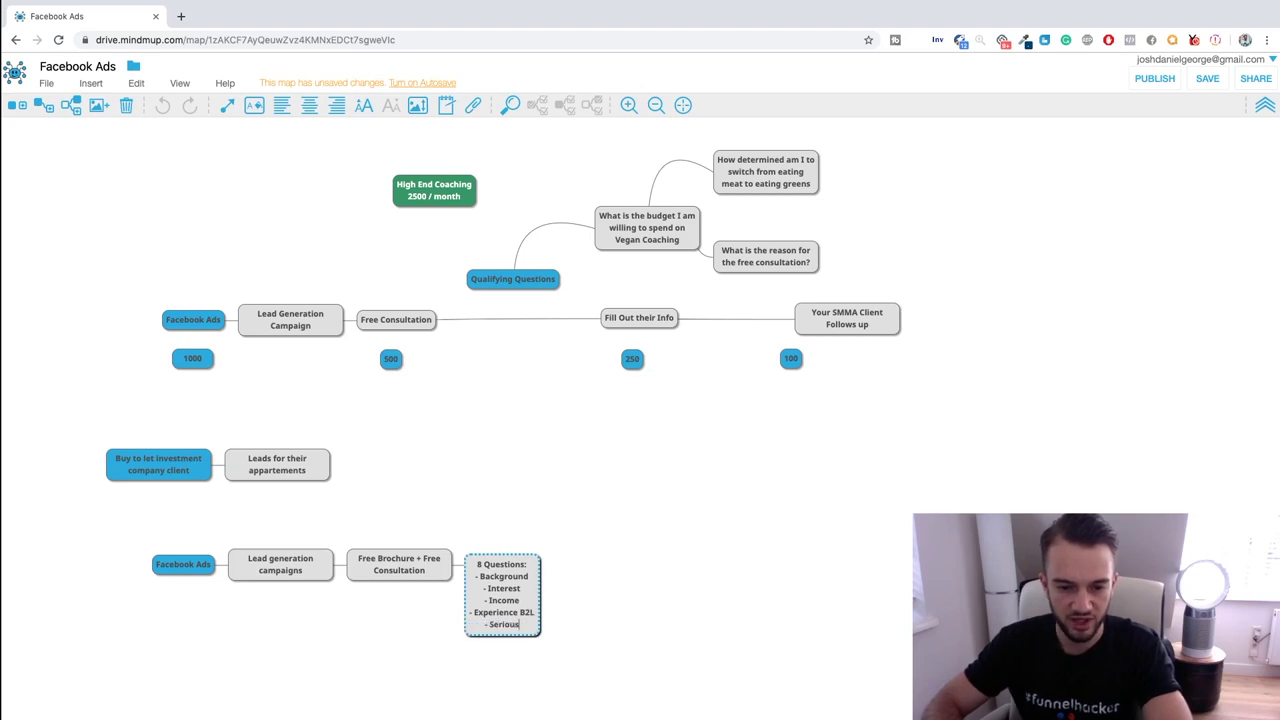
type("ness")
key("Return")
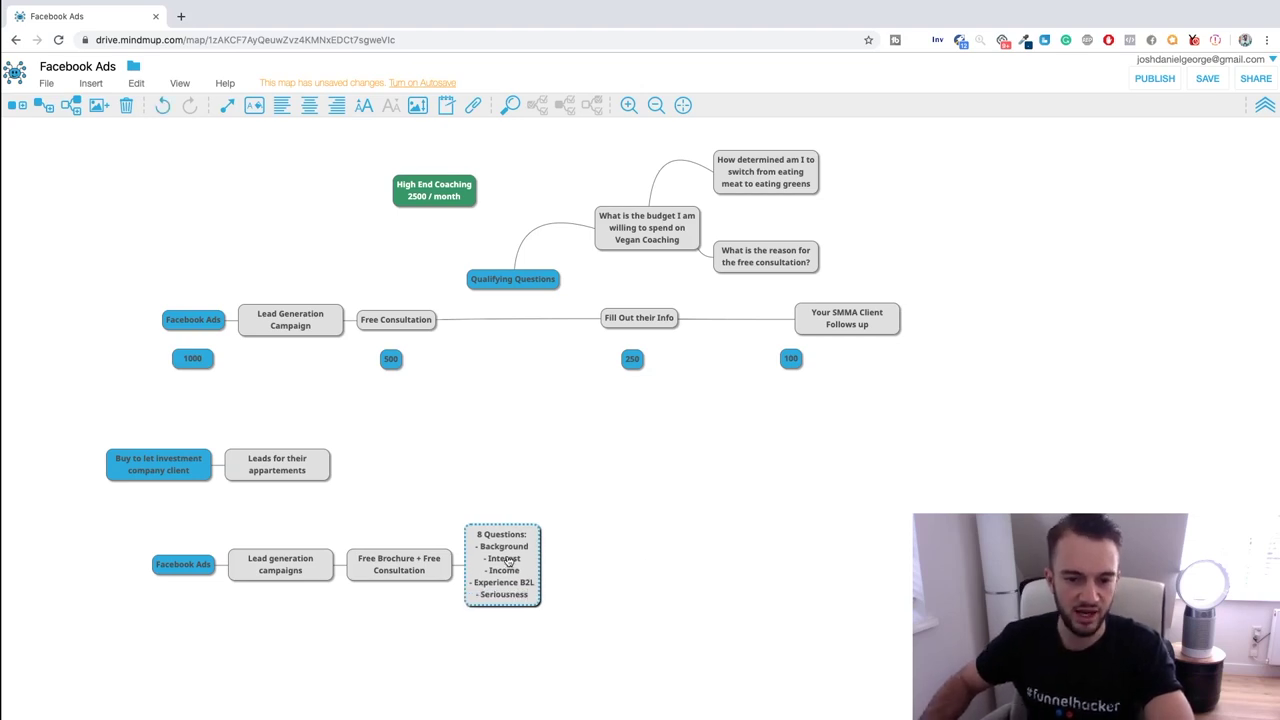
left_click(42, 106)
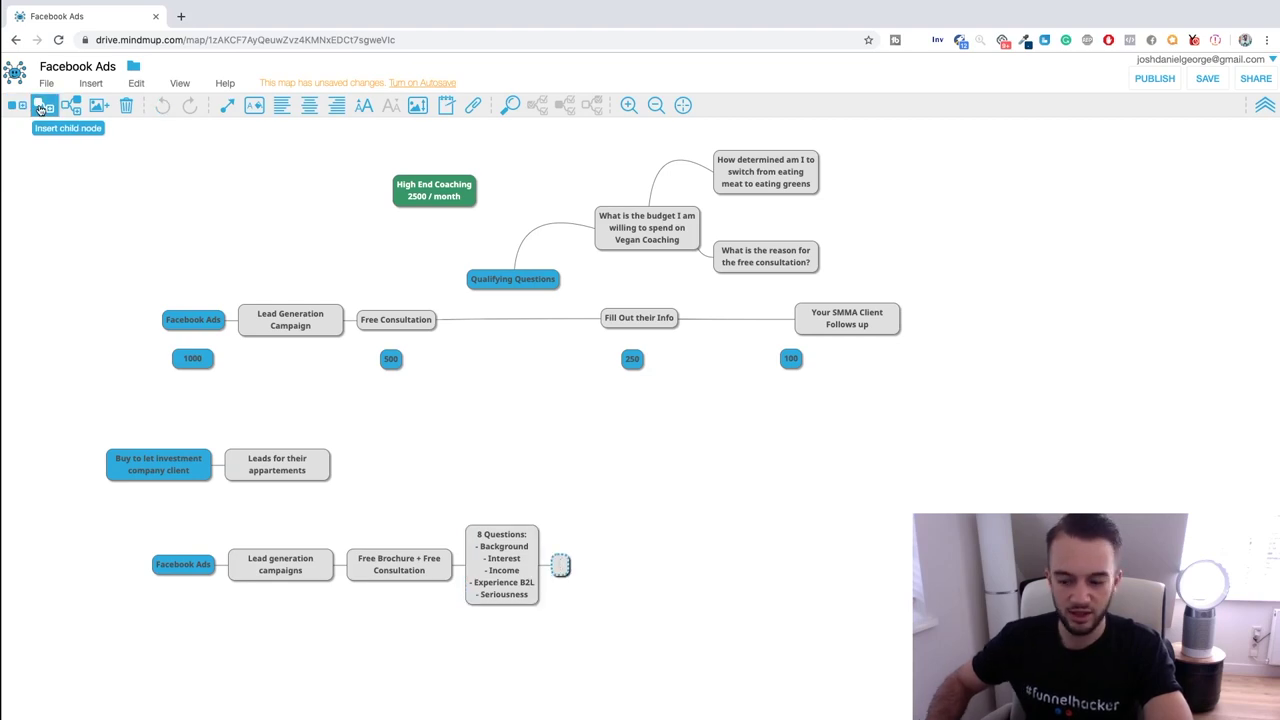
Step: Label the new step 'Fill Out their info'
type("Fill In ")
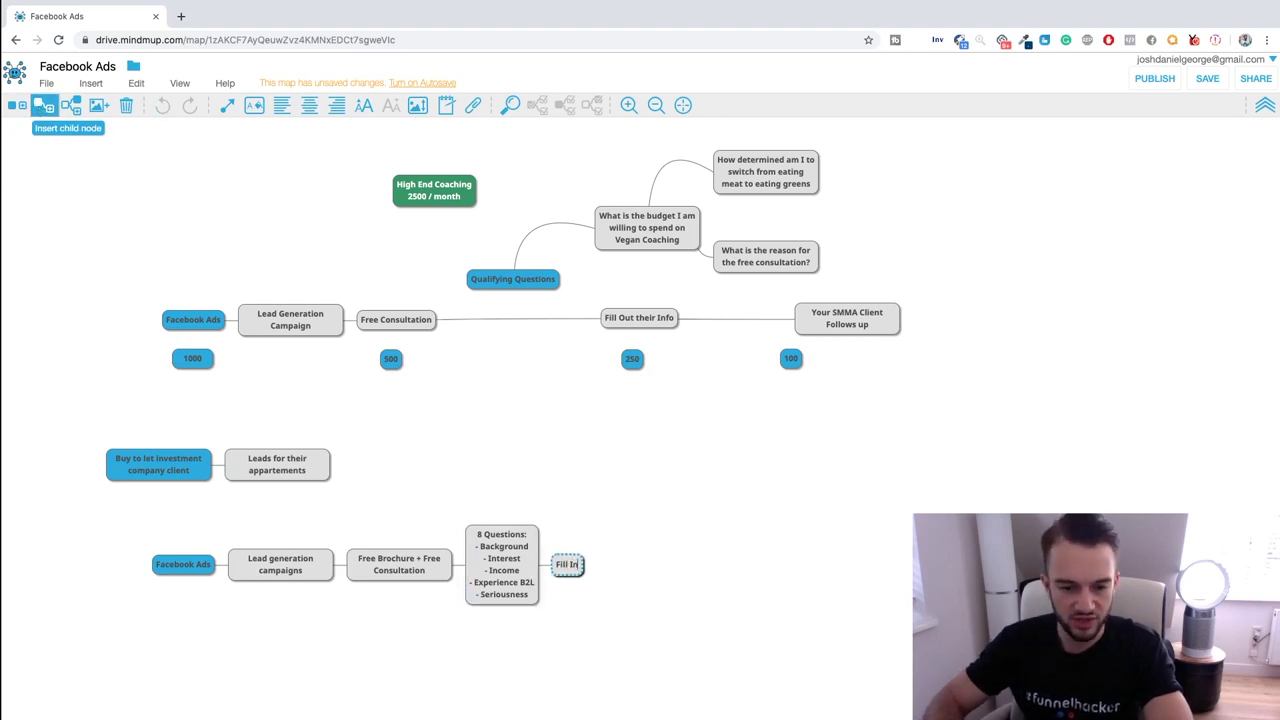
type("Their Info")
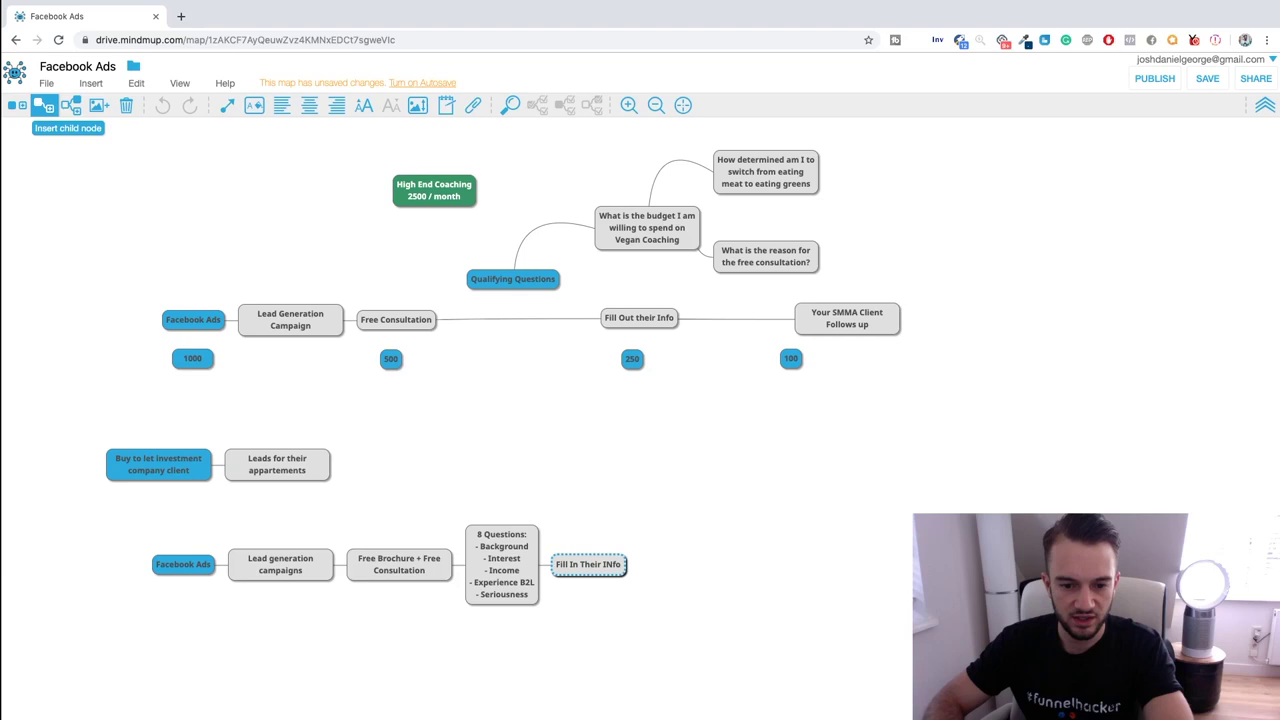
key("BackSpace")
key("BackSpace")
key("BackSpace")
key("BackSpace")
key("BackSpace")
key("BackSpace")
key("BackSpace")
key("BackSpace")
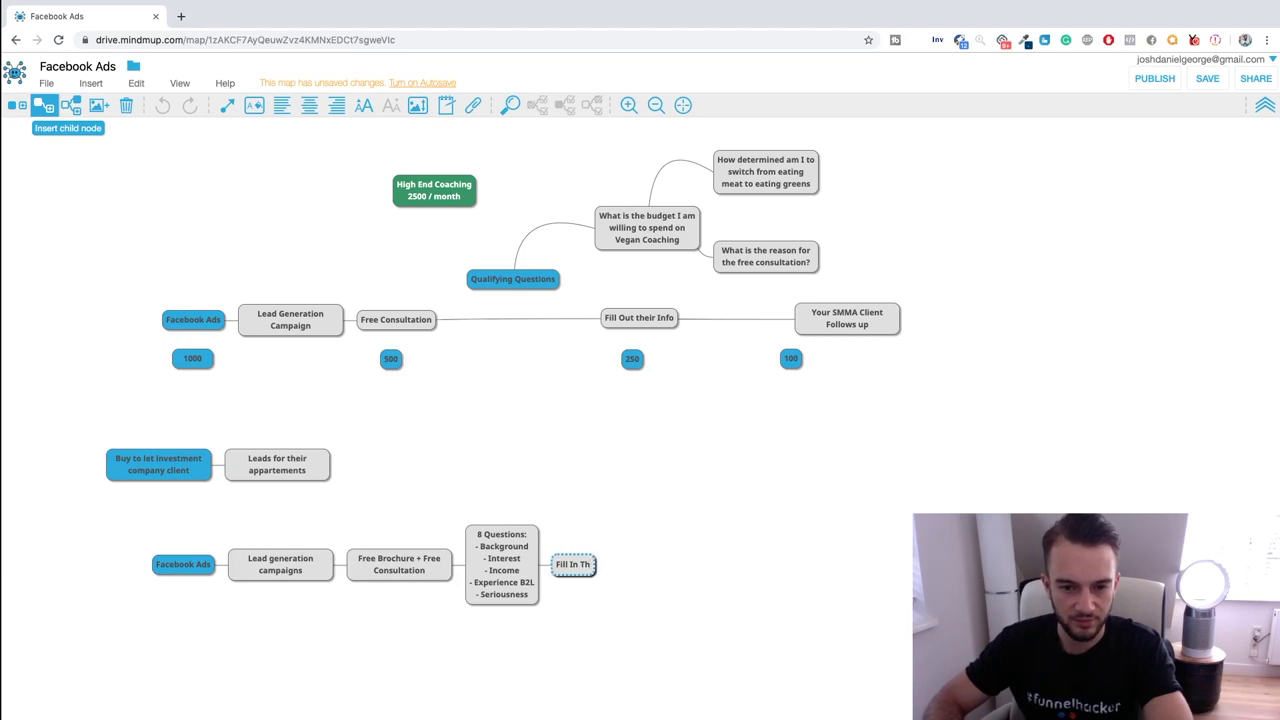
key("BackSpace")
key("BackSpace")
key("BackSpace")
key("BackSpace")
key("BackSpace")
type("Out t")
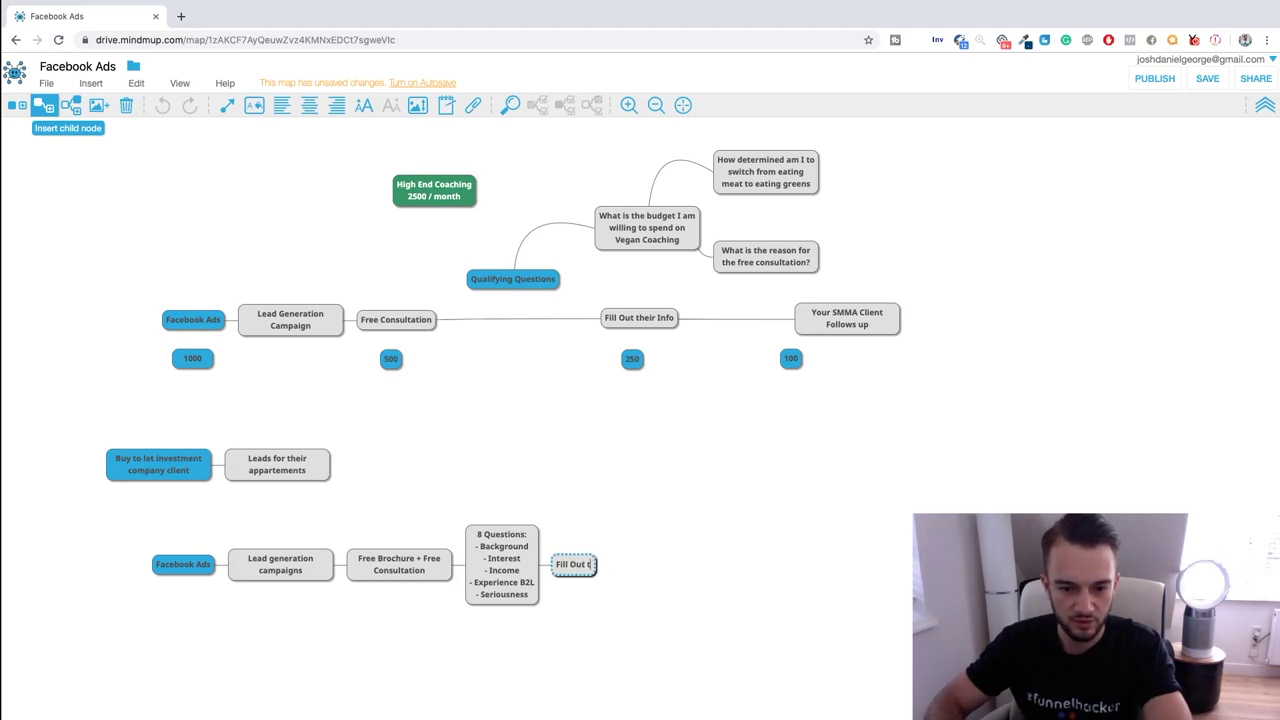
type("heir info")
Step: Add an 'Our SMMA Client' step after Fill Out their info
left_click(40, 108)
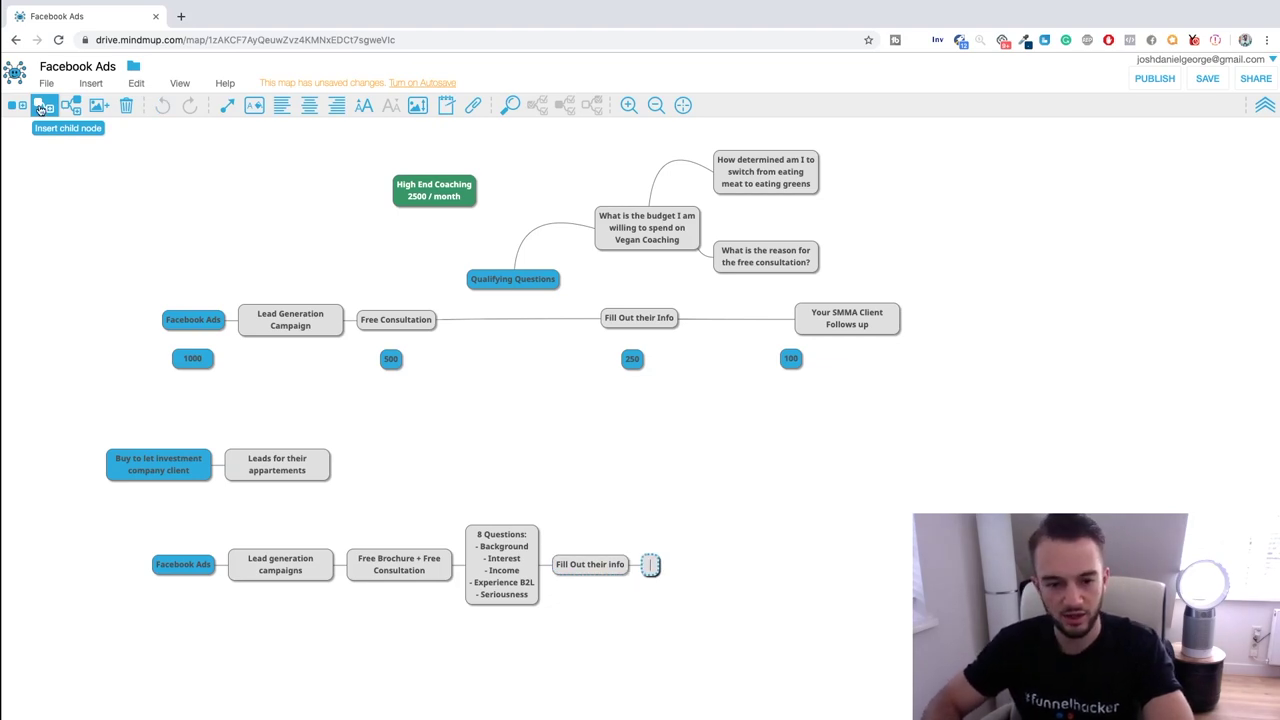
type("Our")
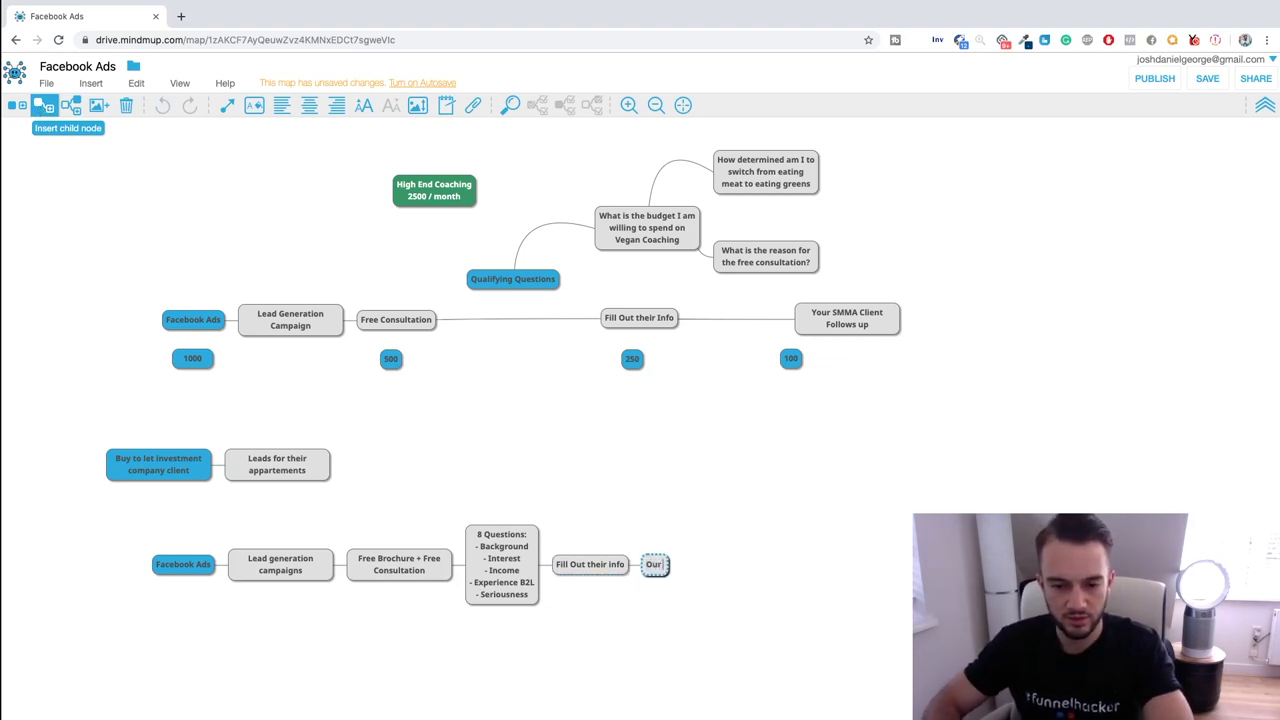
type(" SMMA Clien")
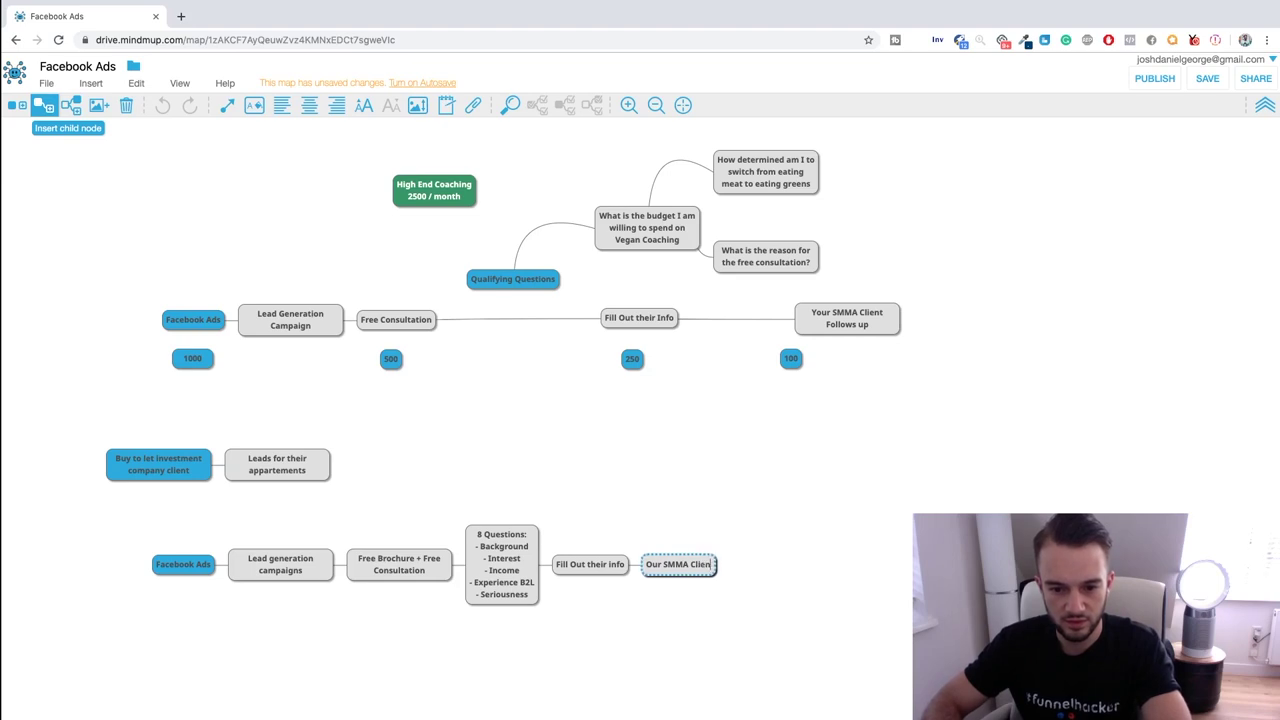
type("t")
left_click(40, 108)
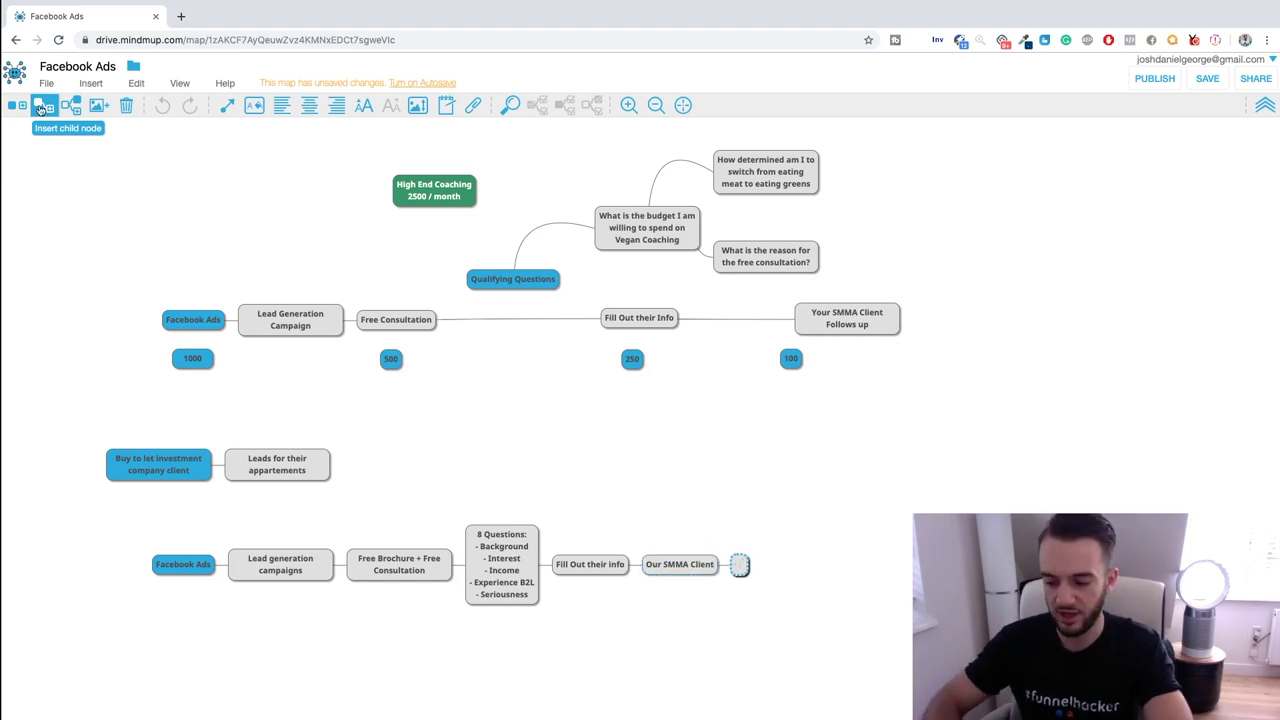
Step: Add a follow-up node listing 3 Calls, 3 Emails, 1 Text message, spaced right of Our SMMA Client
type("3C")
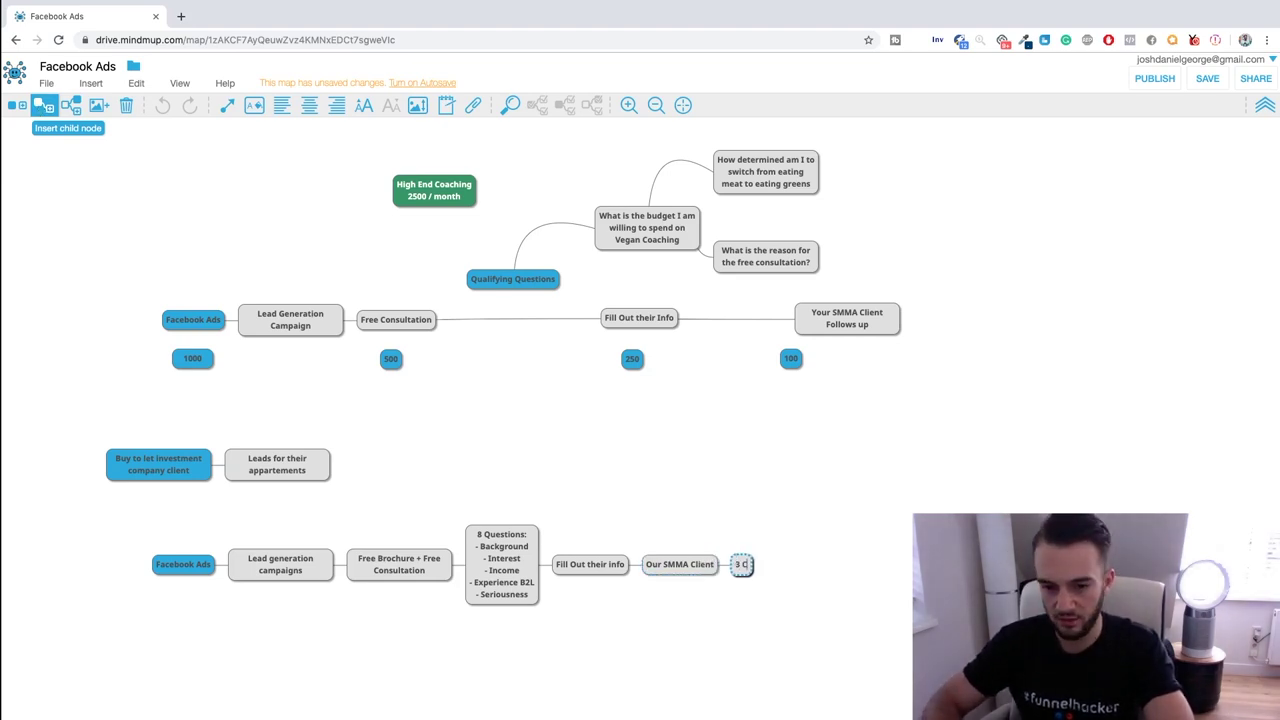
type("alls")
key("shift+Return")
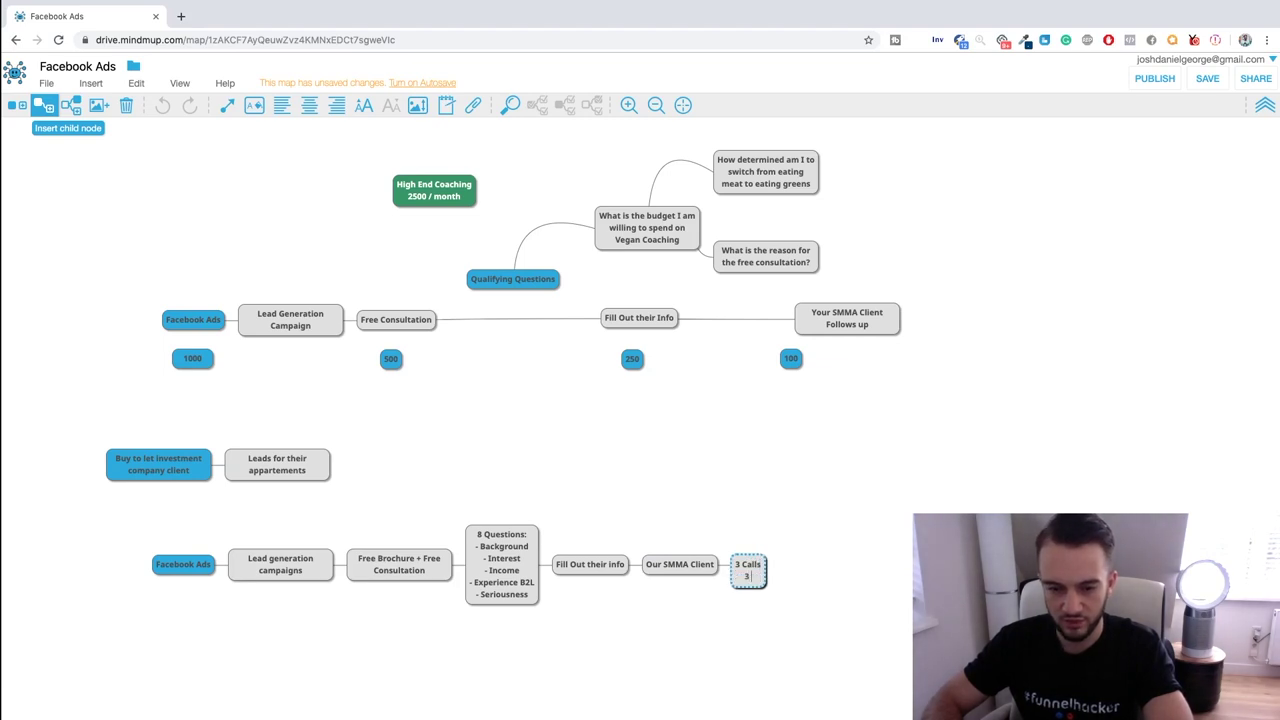
type(" Emails")
key("shift+Return")
type("2")
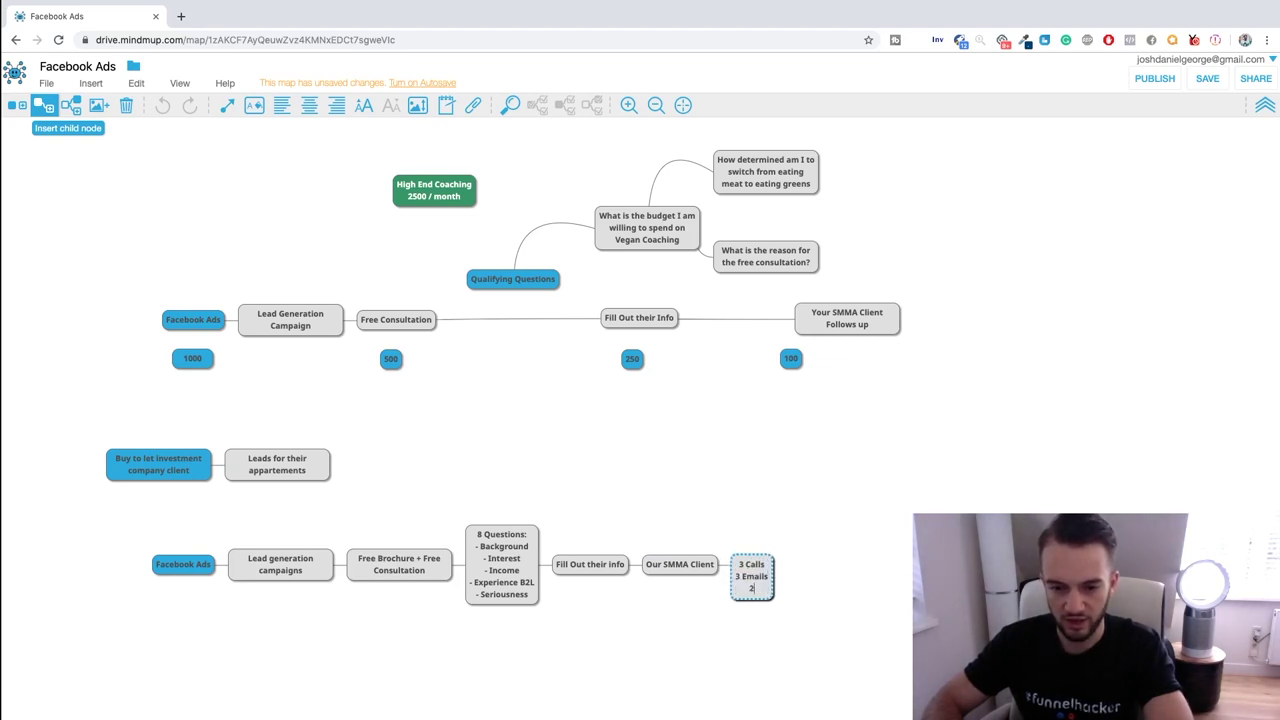
type(" Text mess")
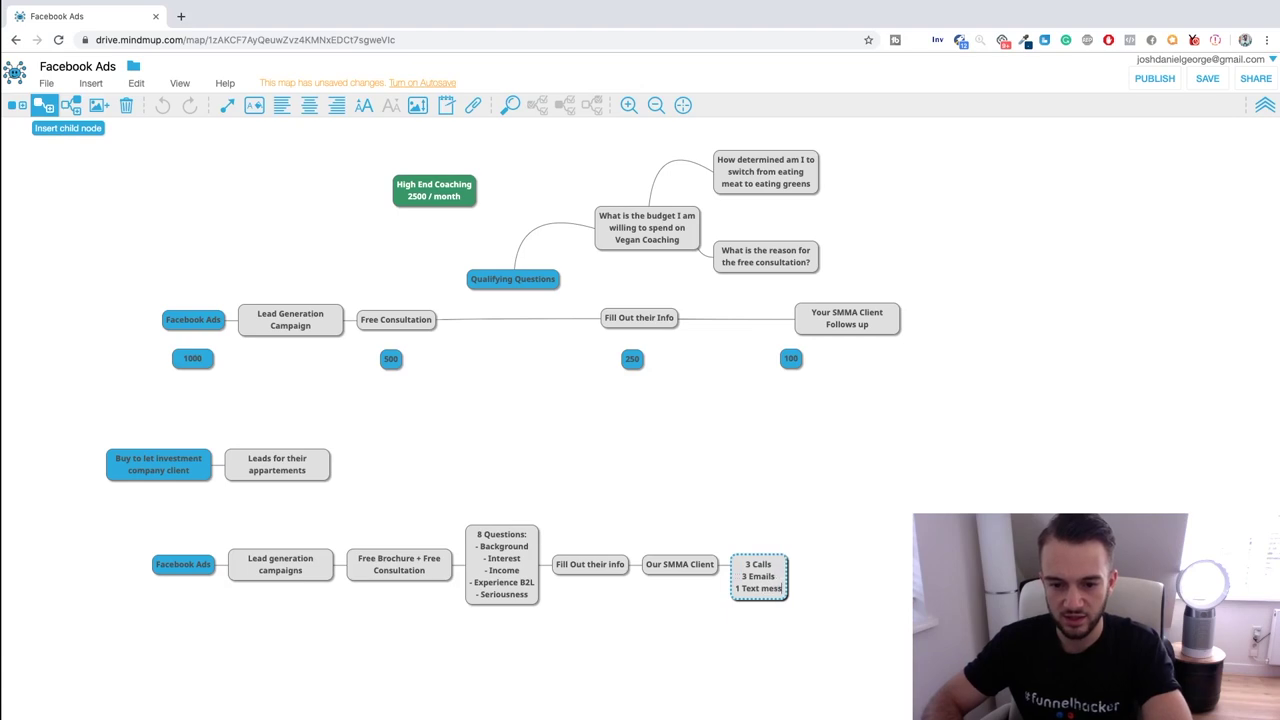
type("age")
key("Return")
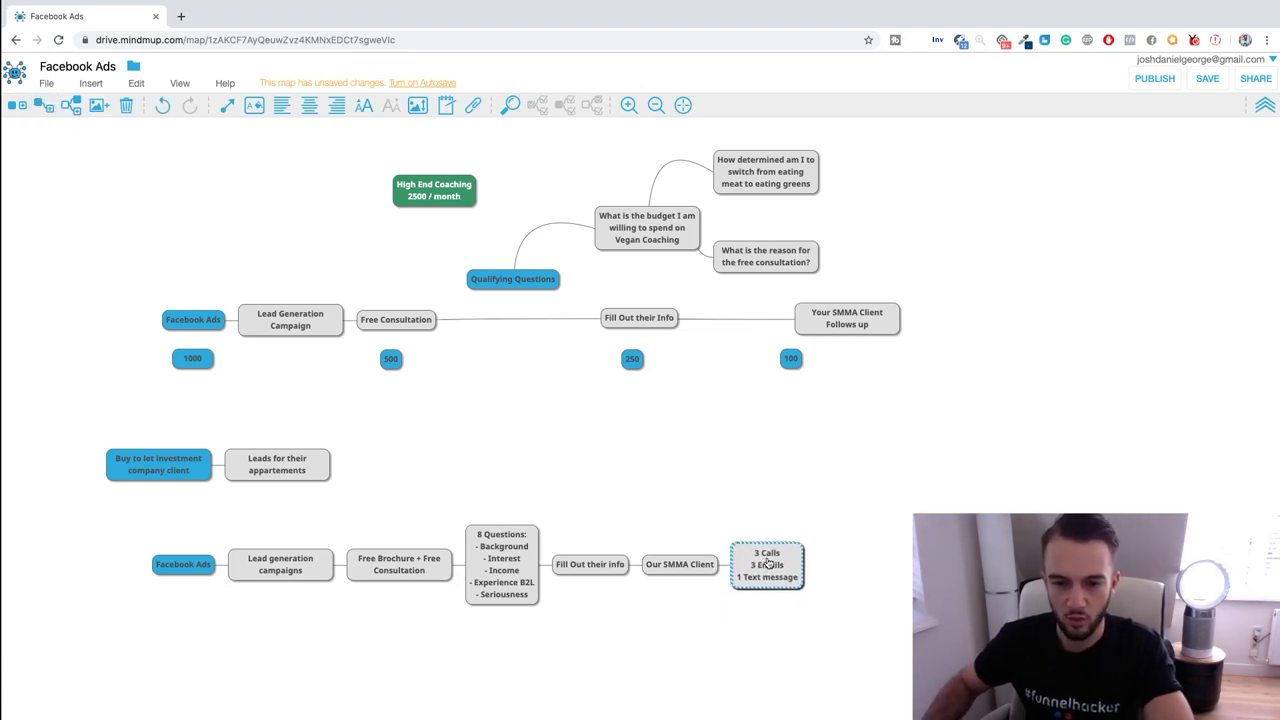
left_click_drag(766, 565, 820, 561)
left_click_drag(693, 566, 705, 568)
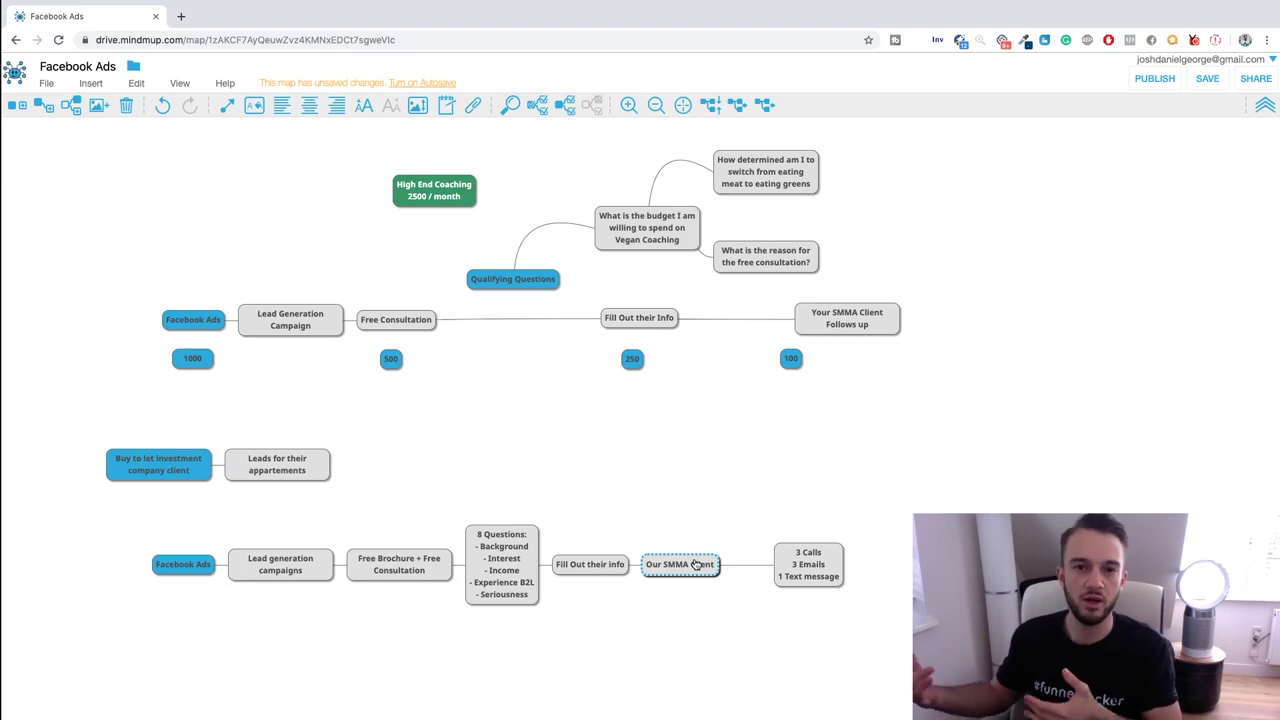
Step: Scroll down and start editing the Our SMMA Client label
scroll(697, 565, "down", 1)
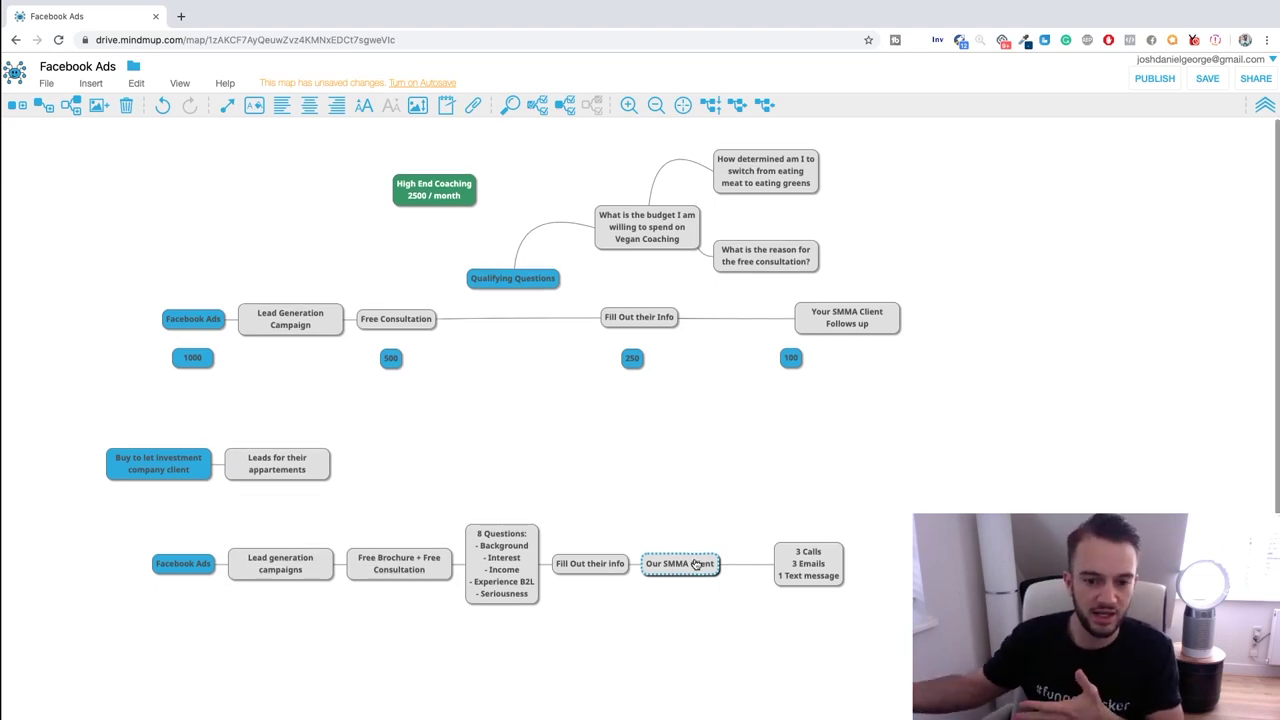
double_click(705, 566)
key("Return")
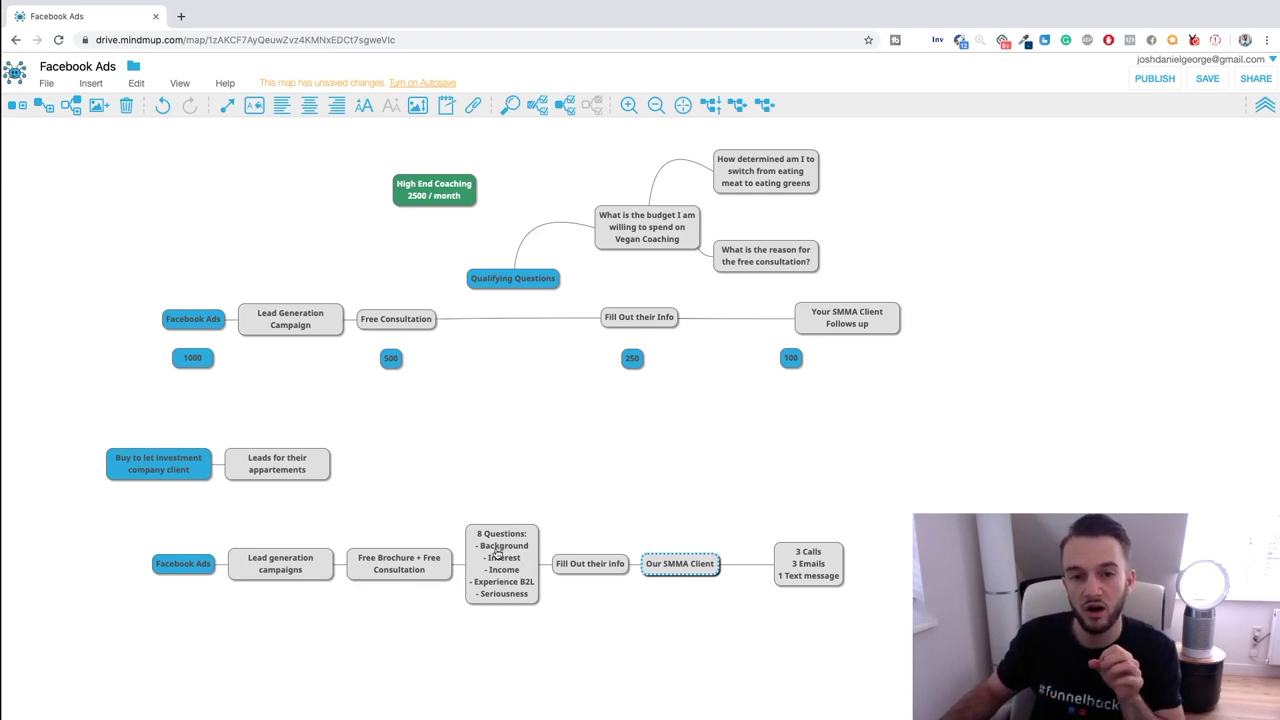
left_click(497, 560)
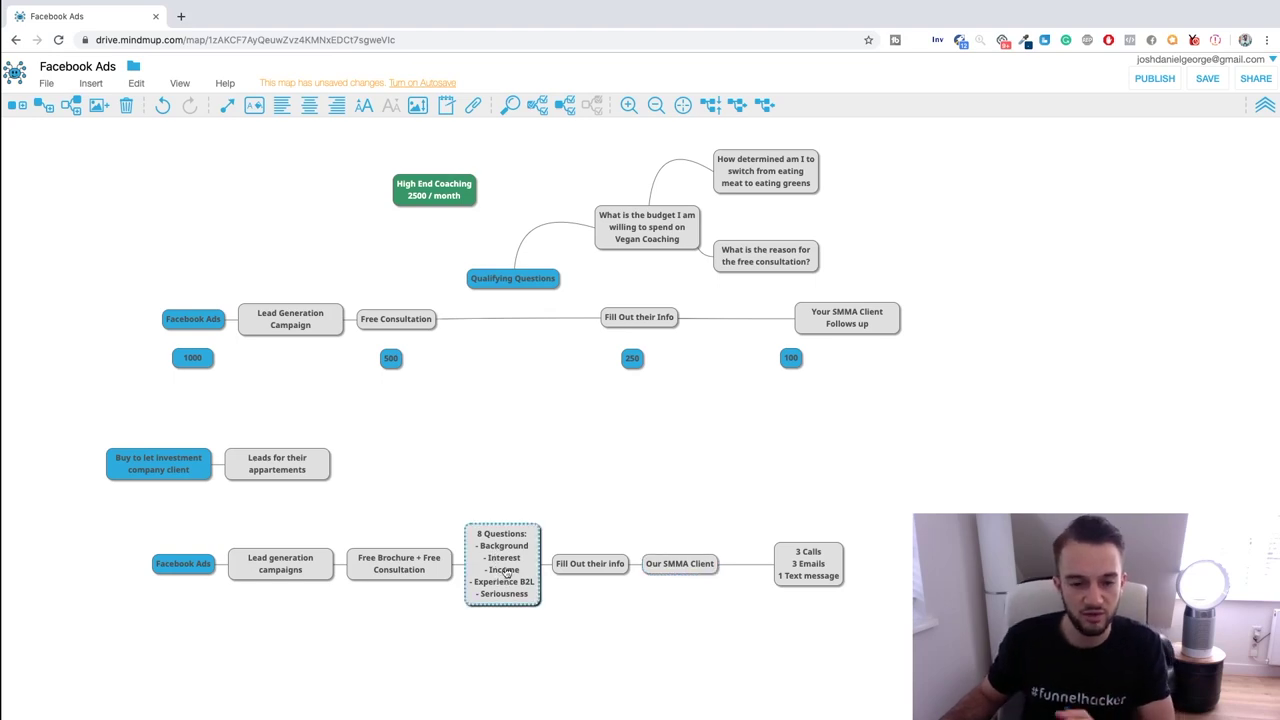